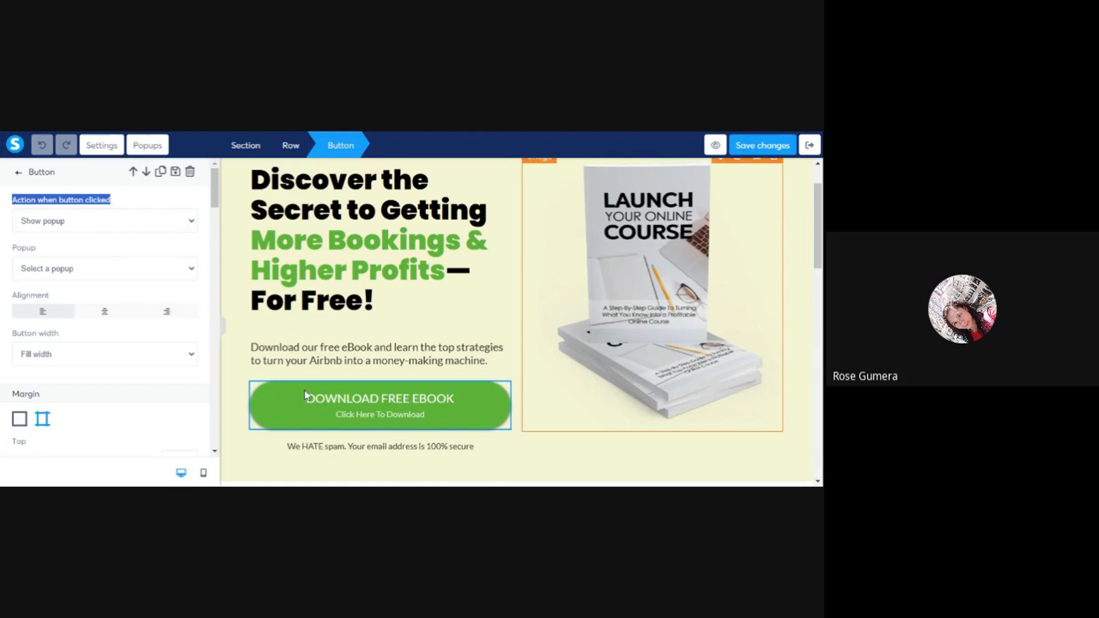
pyautogui.click(15, 205)
pyautogui.moveTo(11, 206); pyautogui.dragTo(131, 202)
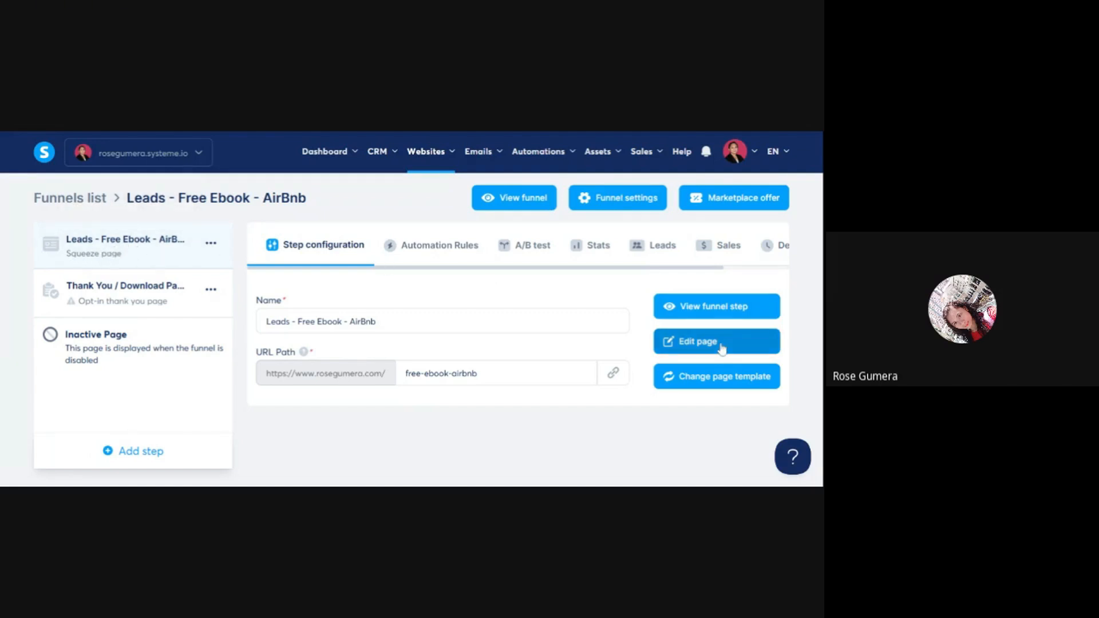
# Step: Open the "Leads - Free Ebook - AirBnb" squeeze page for editing and set the download button's click action to Show popup
pyautogui.click(672, 330)
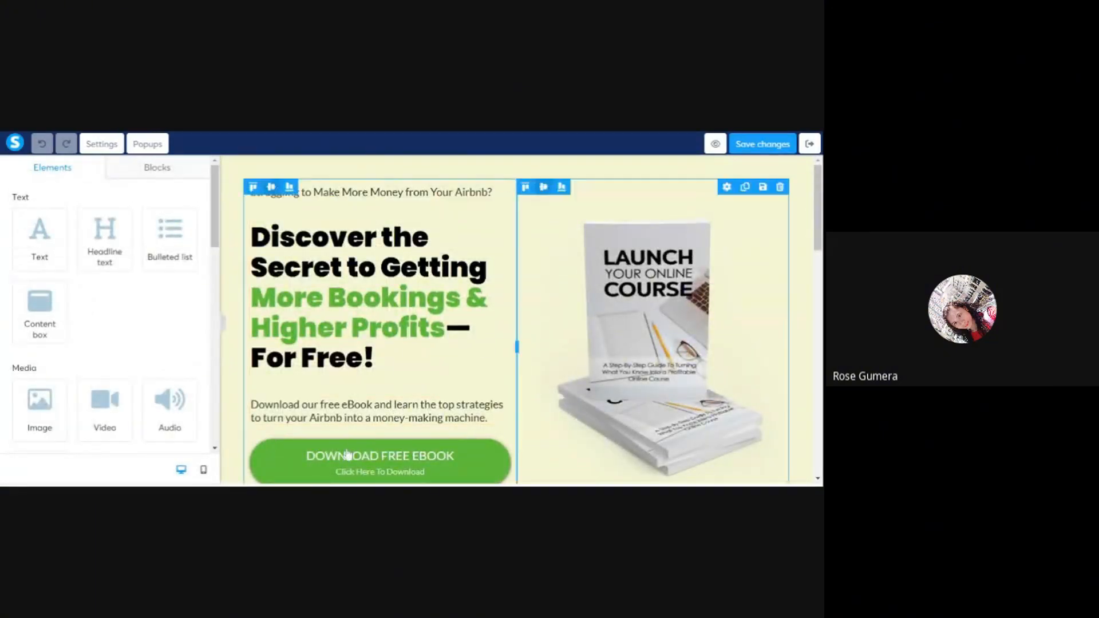
pyautogui.click(343, 455)
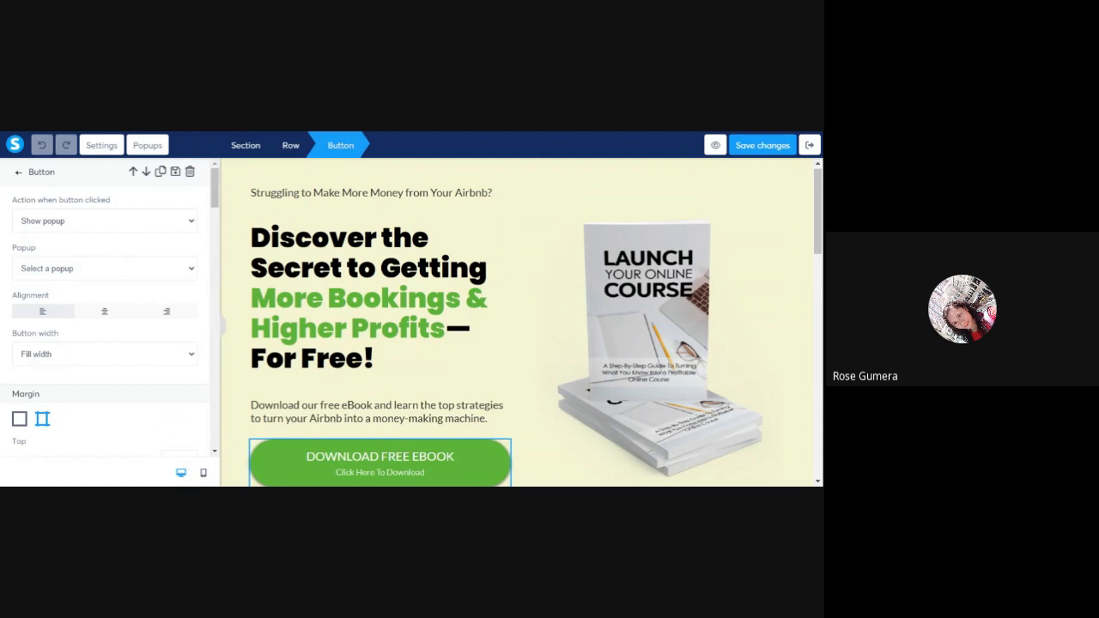
pyautogui.click(57, 265)
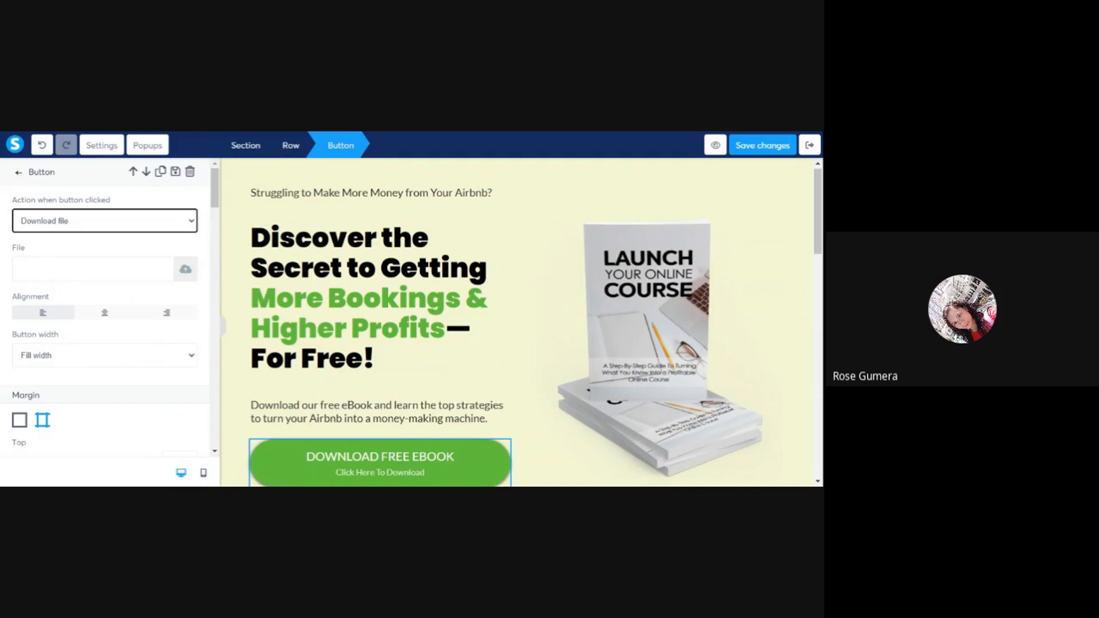
pyautogui.click(102, 217)
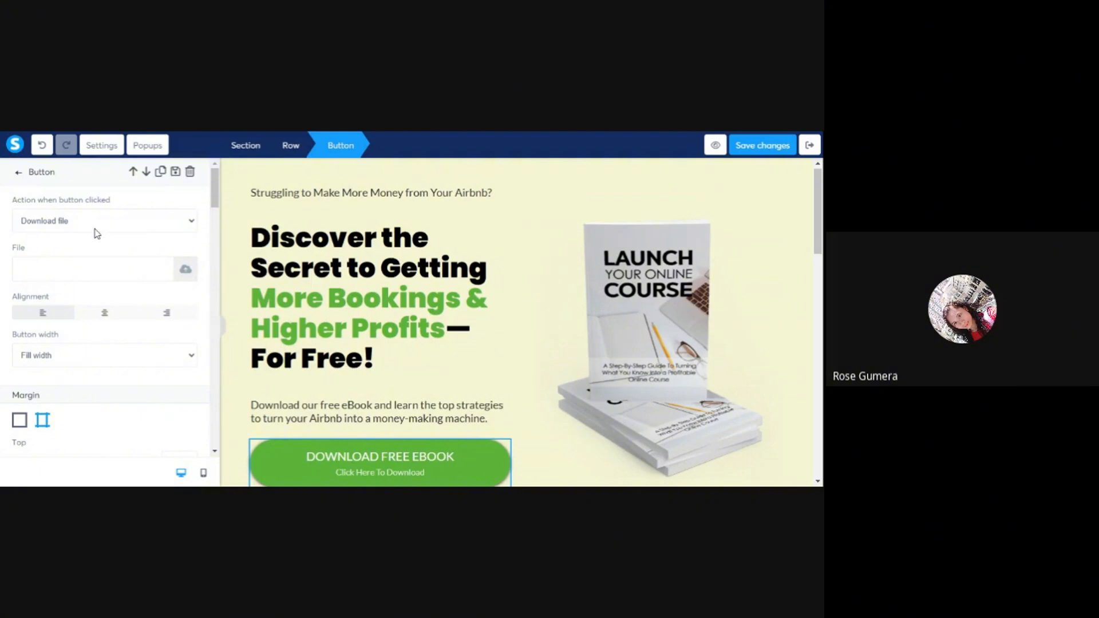
pyautogui.click(96, 233)
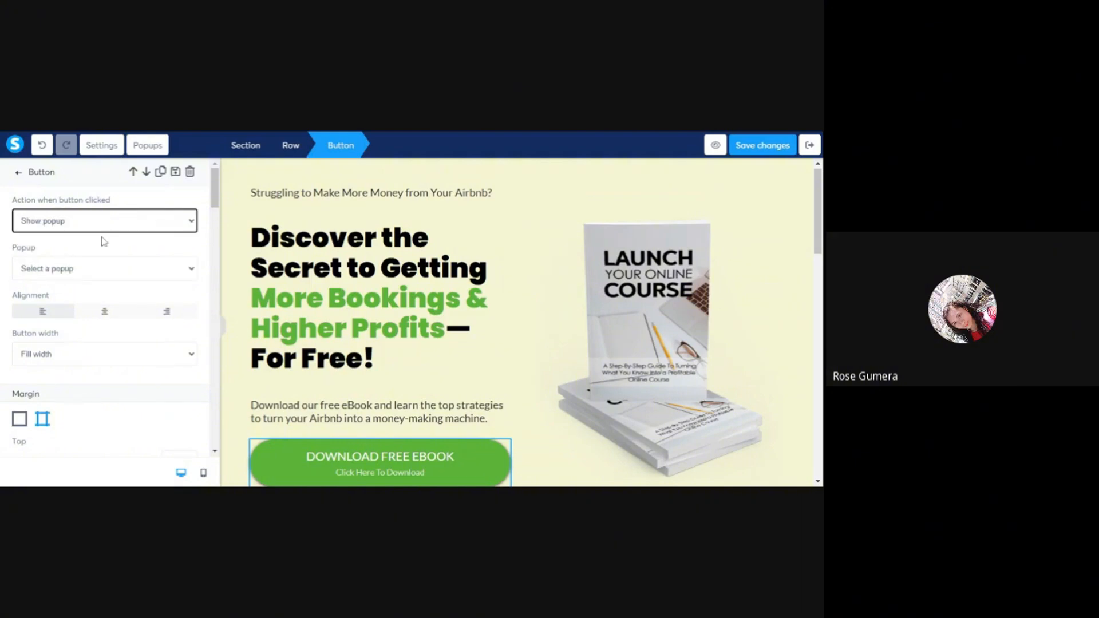
pyautogui.moveTo(12, 252); pyautogui.dragTo(51, 252)
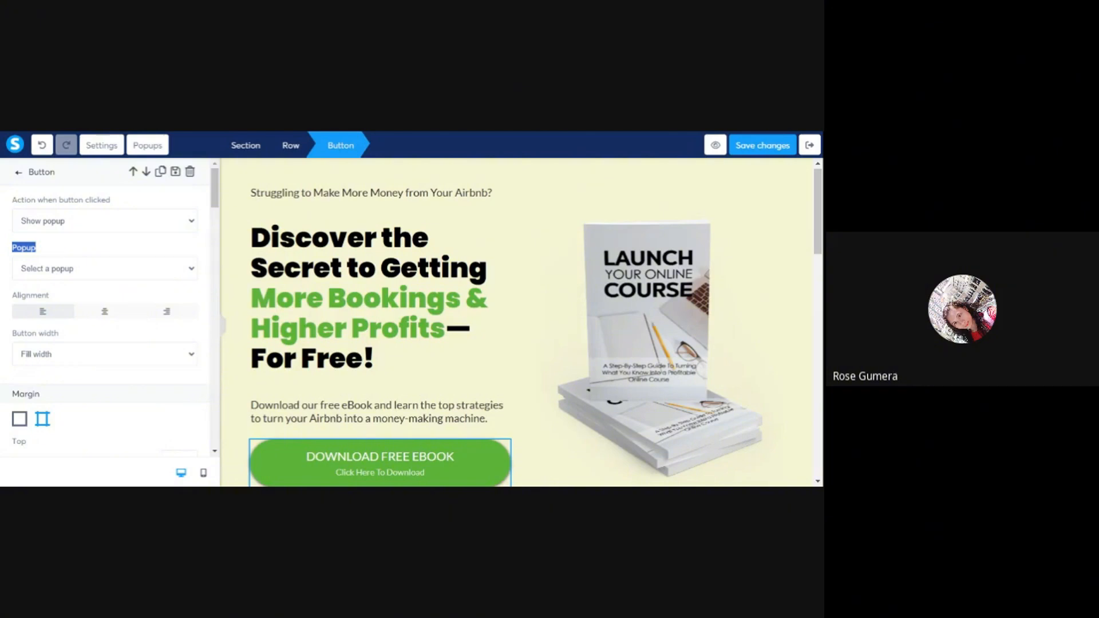
pyautogui.click(89, 248)
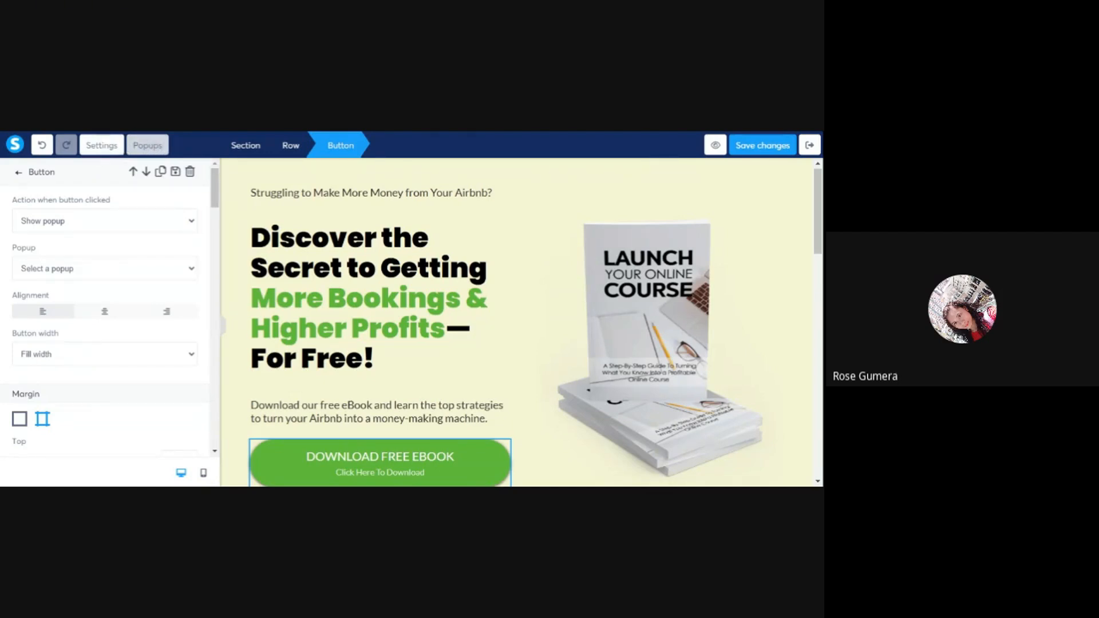
# Step: Add a new popup to the page and open its settings
pyautogui.click(147, 148)
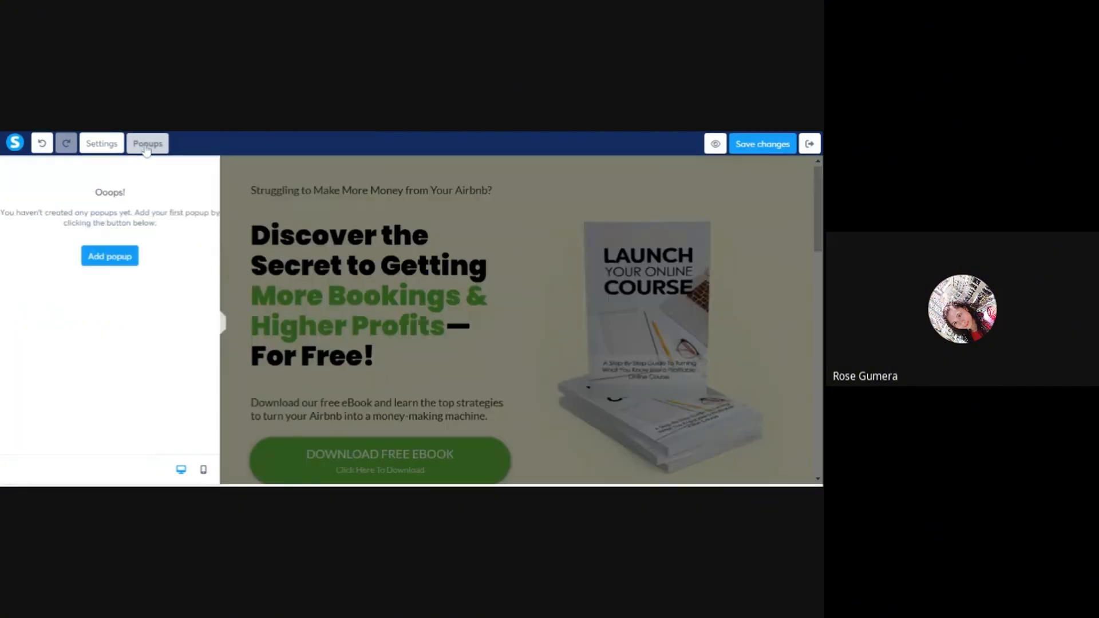
pyautogui.click(98, 263)
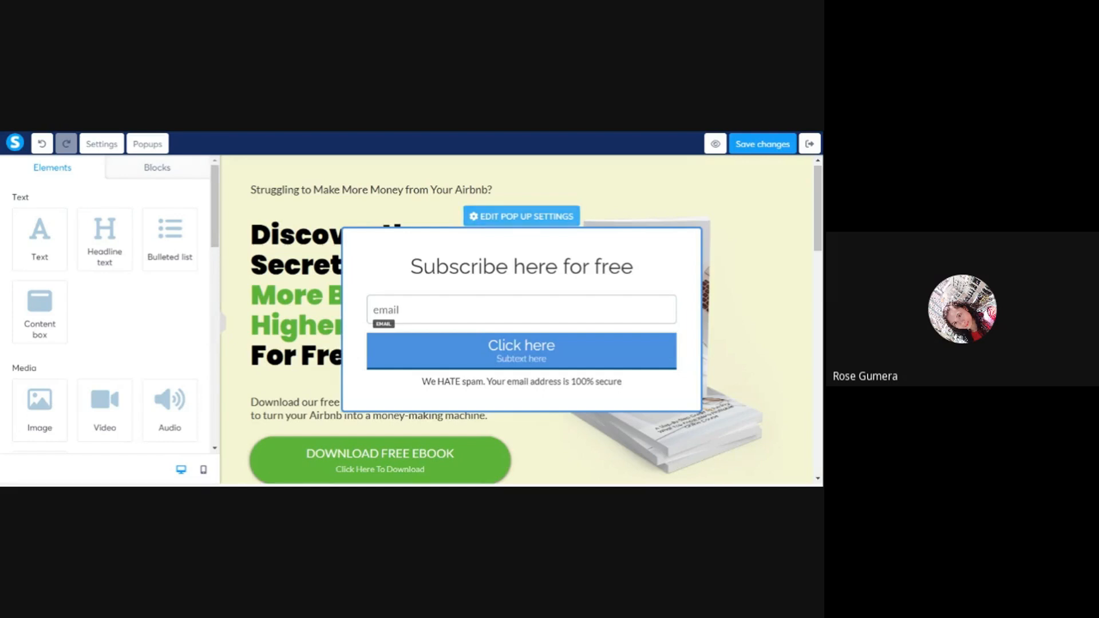
pyautogui.click(536, 221)
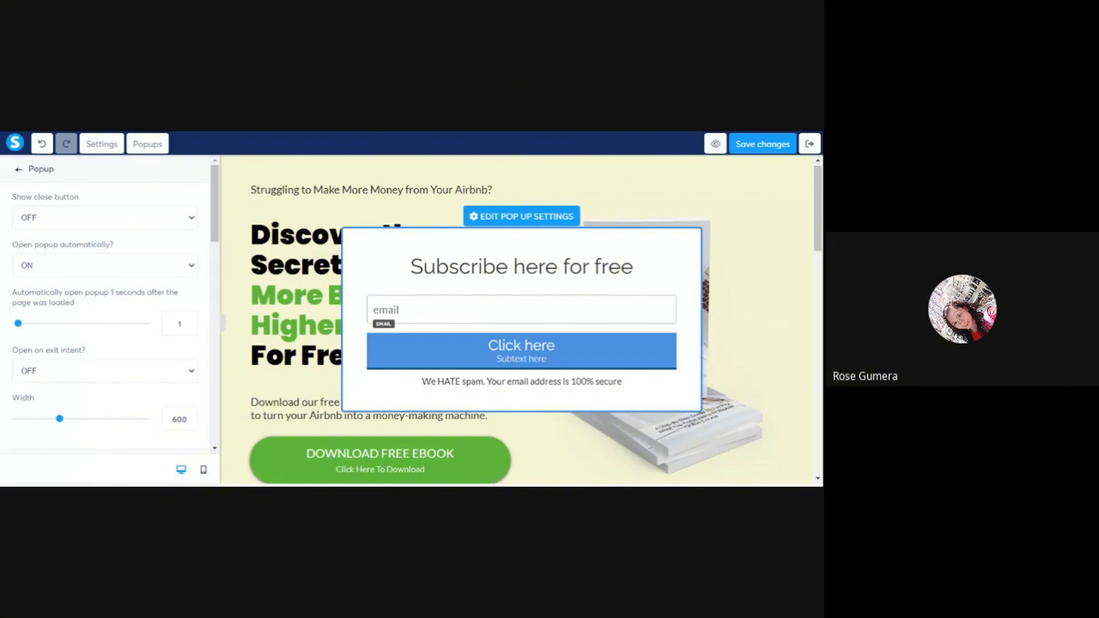
# Step: Duplicate the email input field in the popup form
pyautogui.click(487, 309)
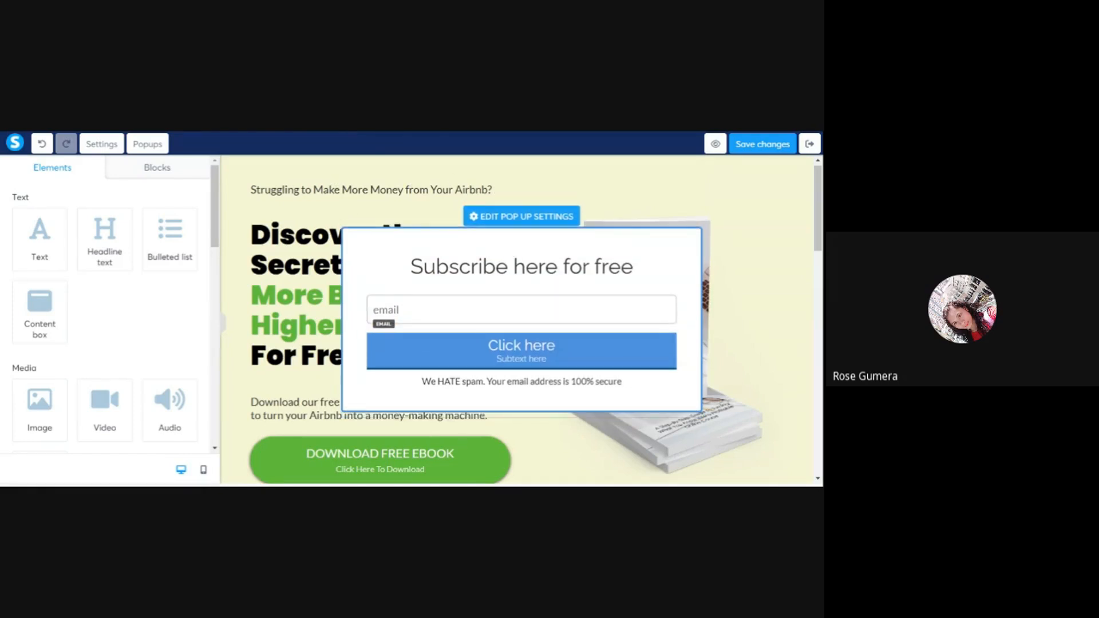
pyautogui.scroll(-3, 98, 314)
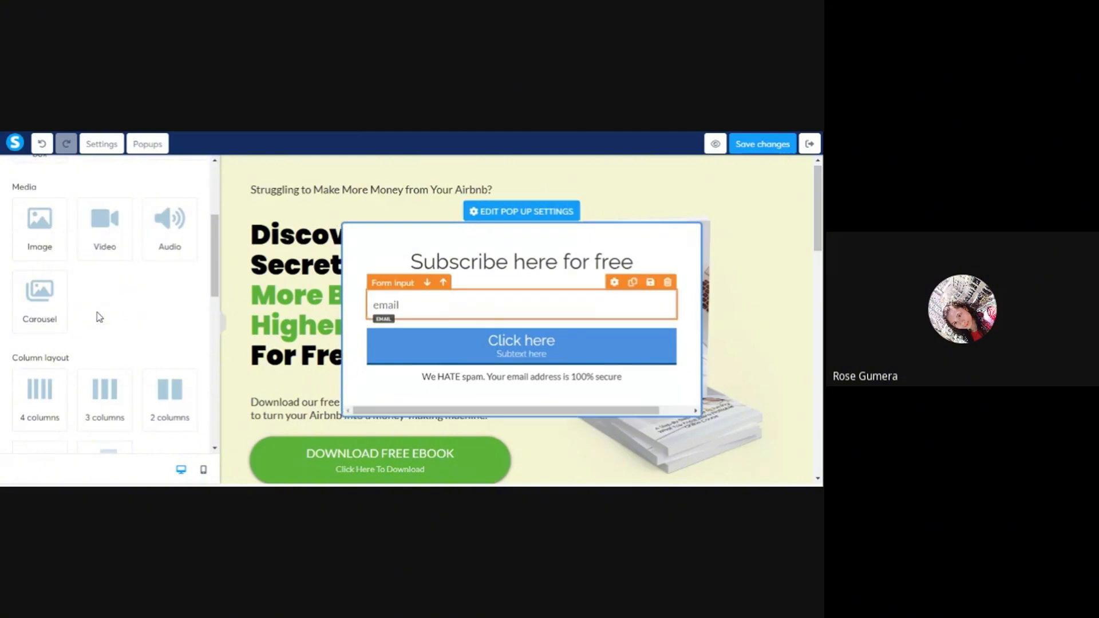
pyautogui.click(494, 319)
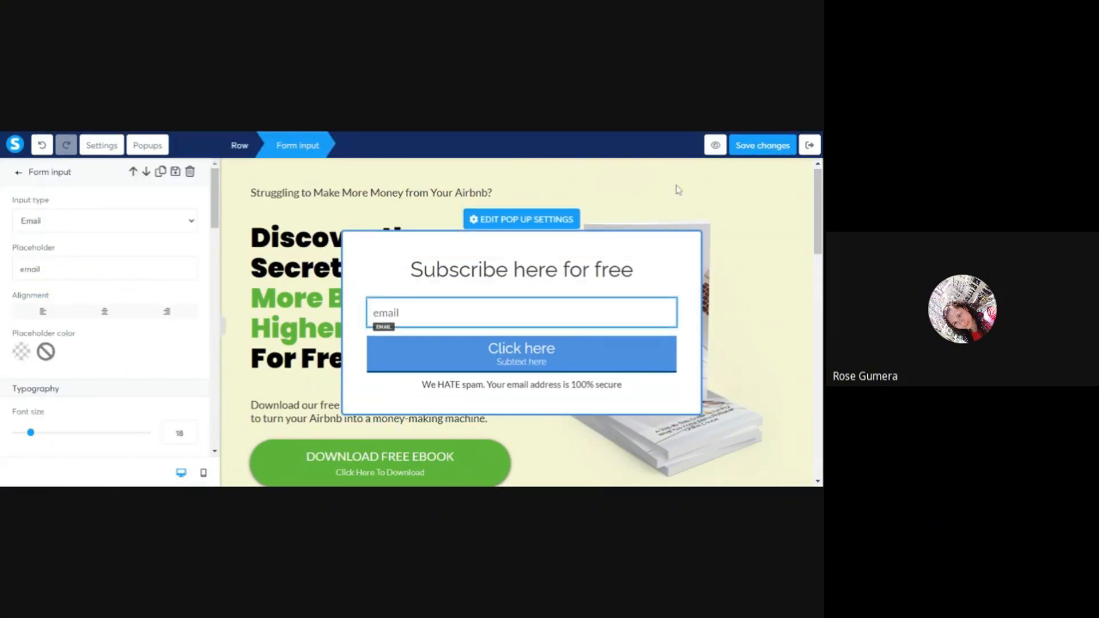
pyautogui.click(606, 303)
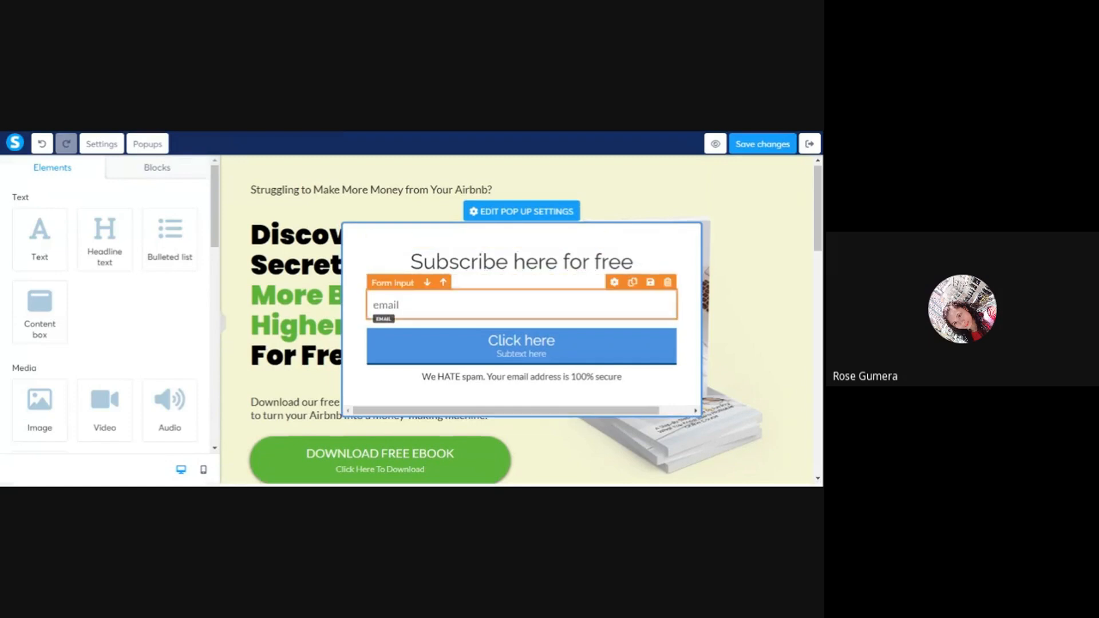
pyautogui.click(633, 283)
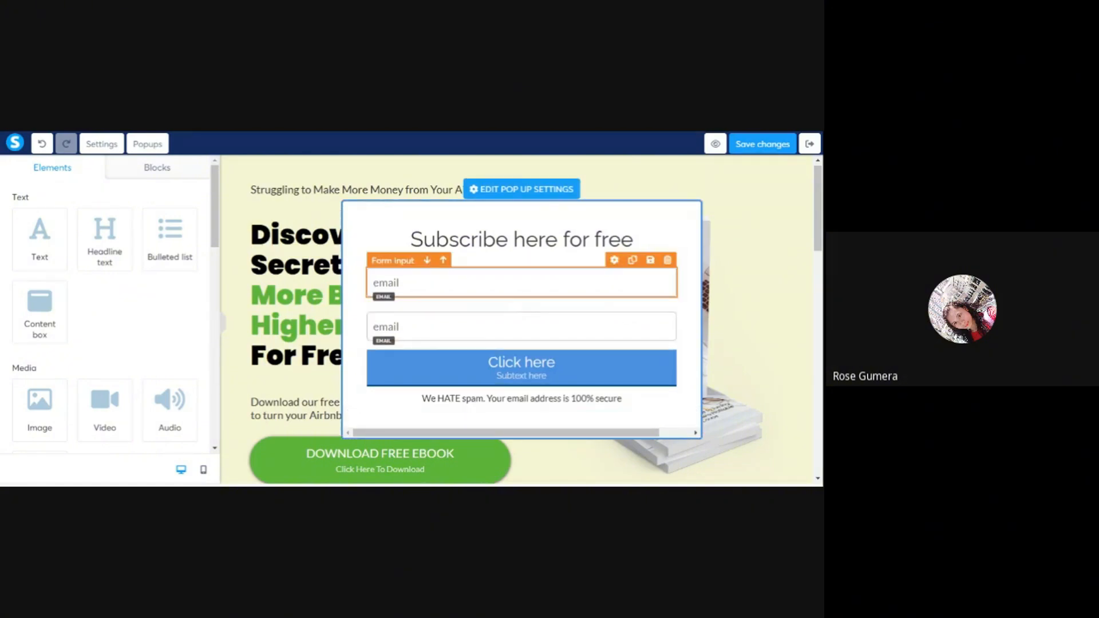
# Step: Set the input type of the popup's upper email field to First name
pyautogui.click(515, 283)
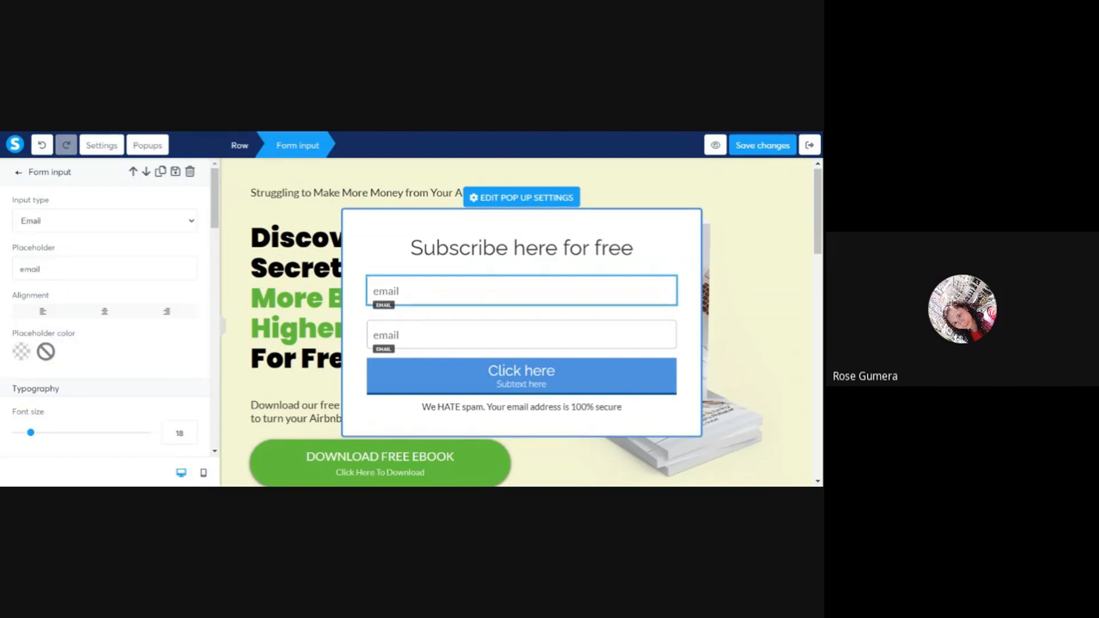
pyautogui.click(468, 286)
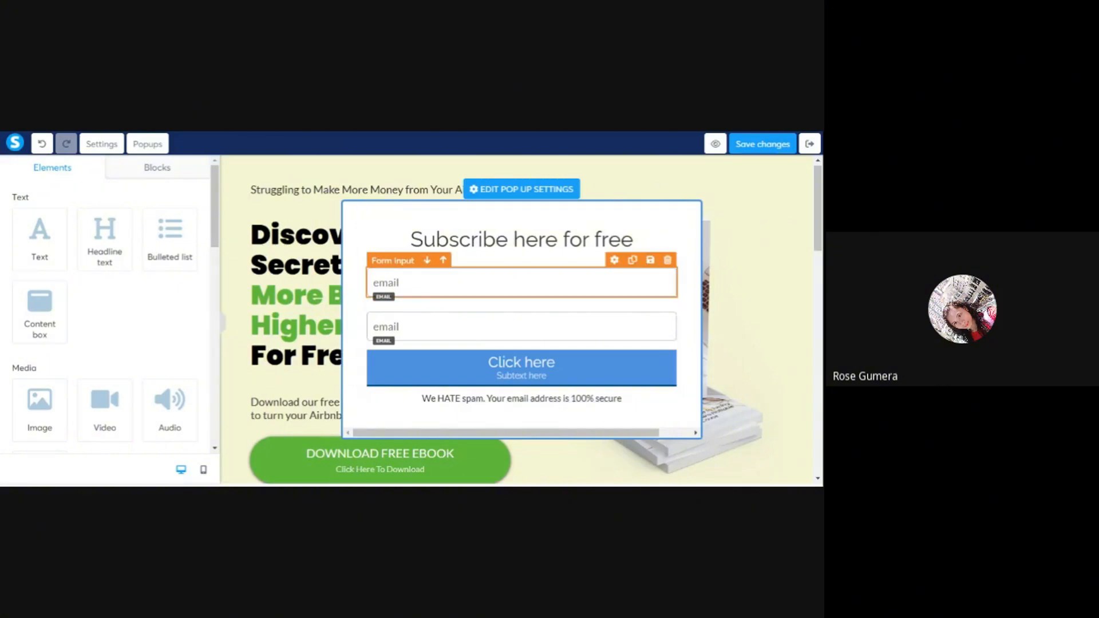
pyautogui.click(614, 260)
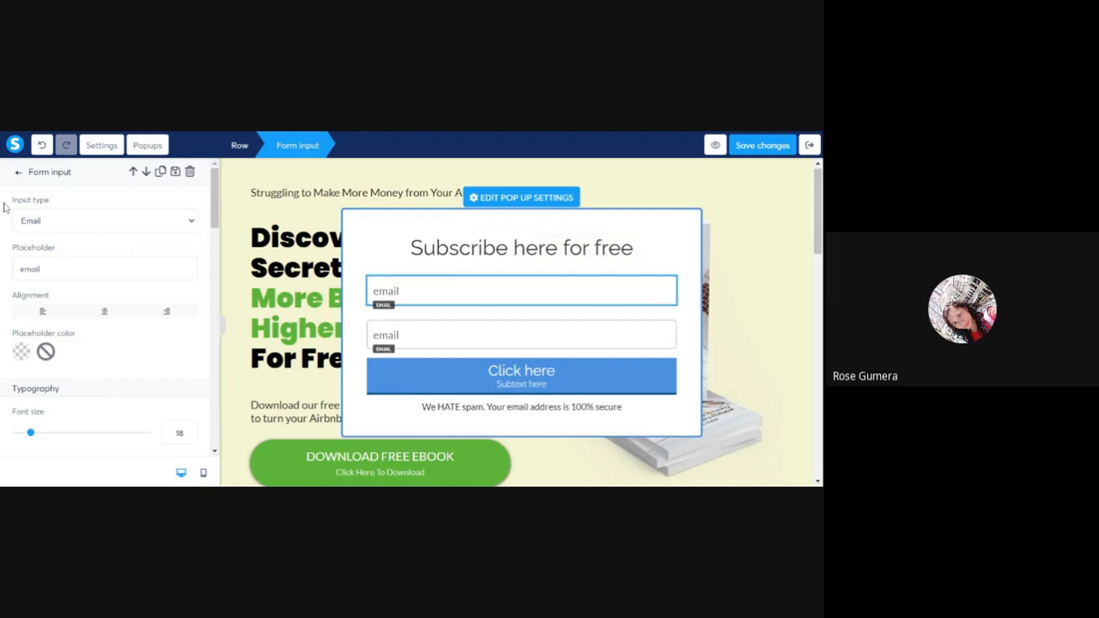
pyautogui.moveTo(12, 204); pyautogui.dragTo(64, 207)
pyautogui.click(105, 221)
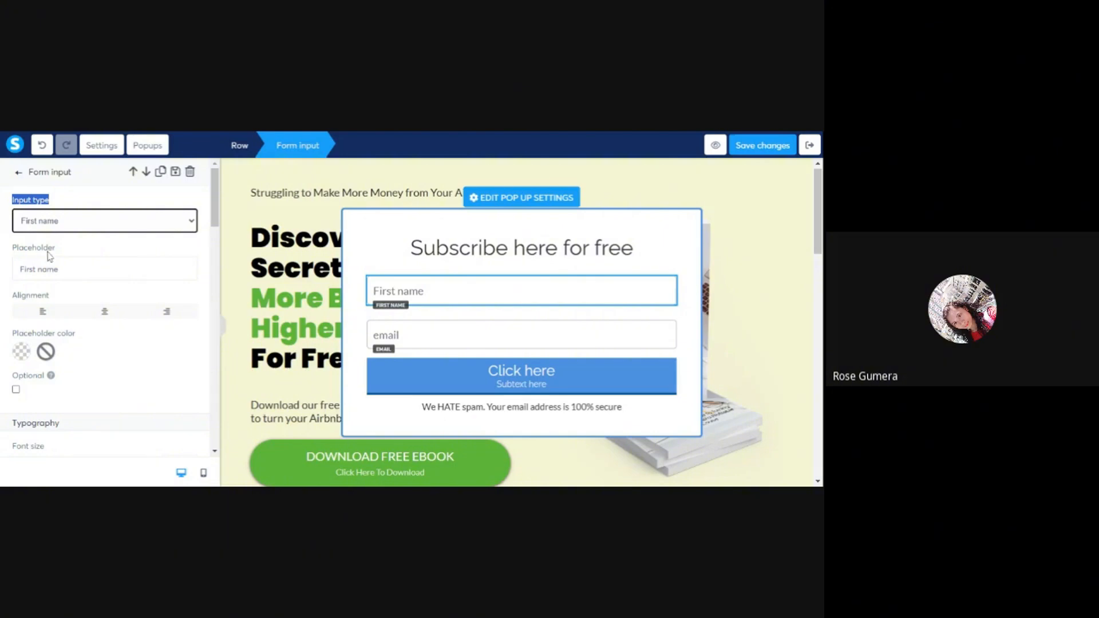
# Step: Capitalise the first-name field's placeholder so that it reads "First Name"
pyautogui.moveTo(59, 253); pyautogui.dragTo(5, 250)
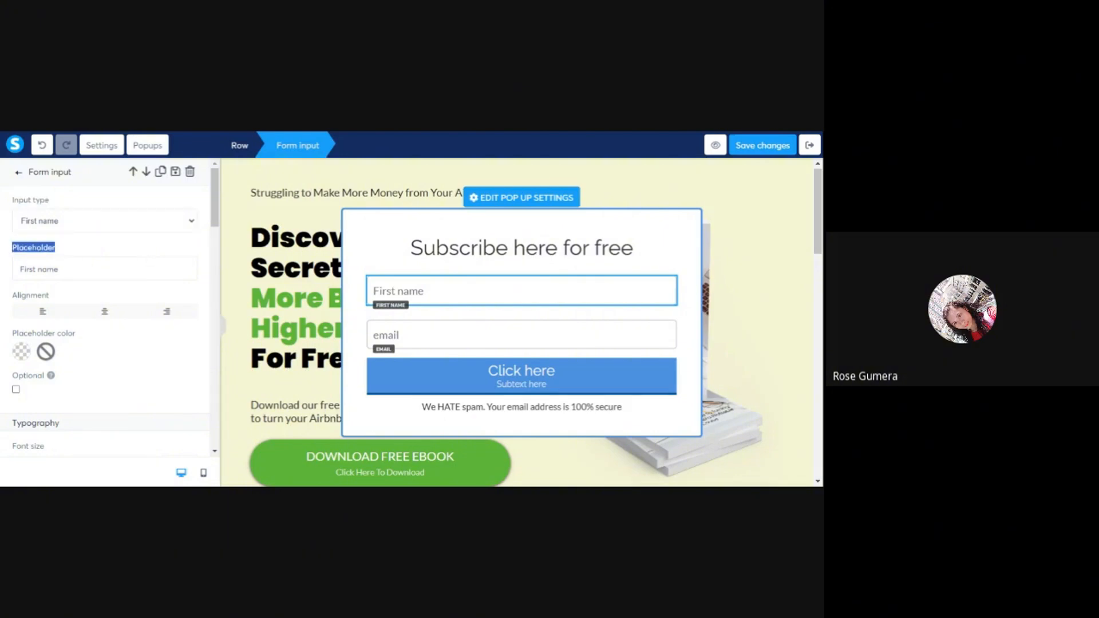
pyautogui.click(78, 269)
pyautogui.press('BackSpace')
pyautogui.write('N')
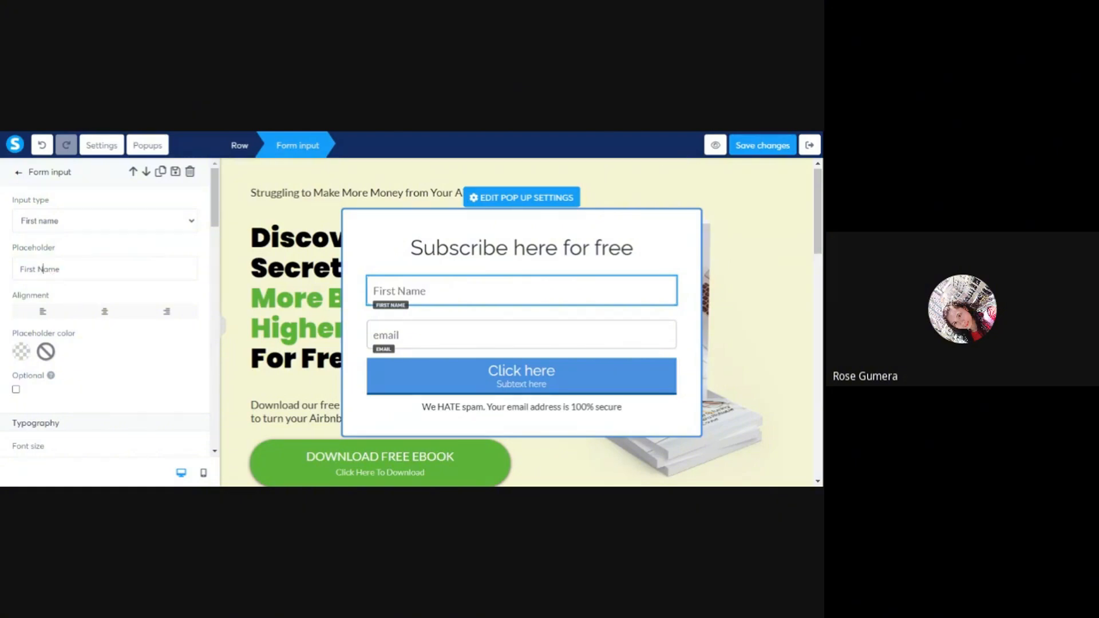
pyautogui.click(434, 293)
pyautogui.click(435, 290)
# Step: Change the popup's email field placeholder to "Enter your Email Here"
pyautogui.click(457, 343)
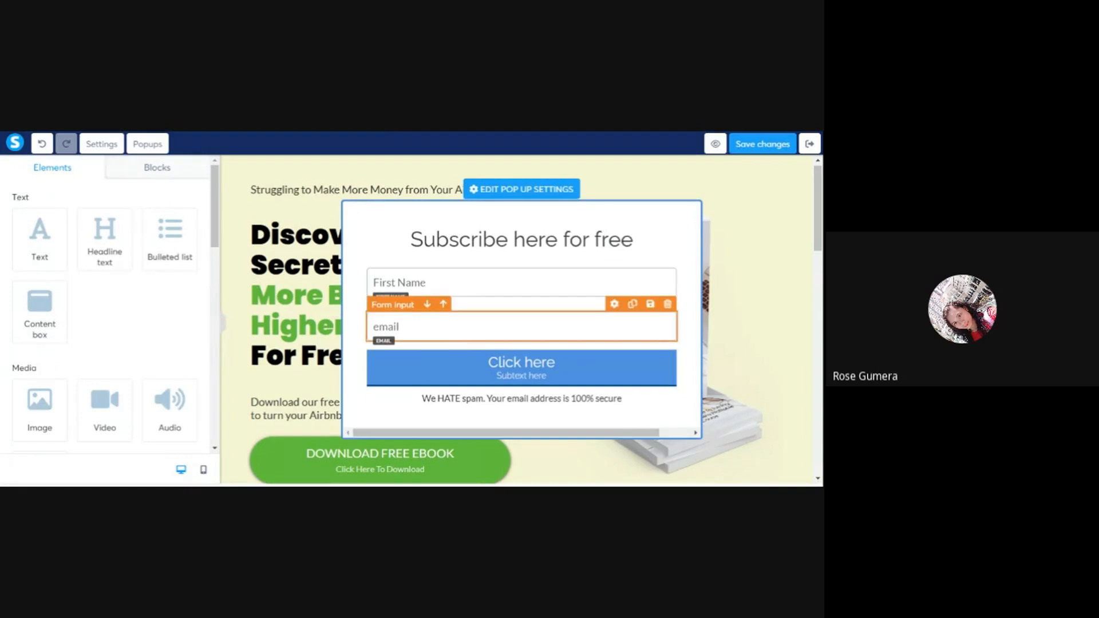
pyautogui.click(458, 337)
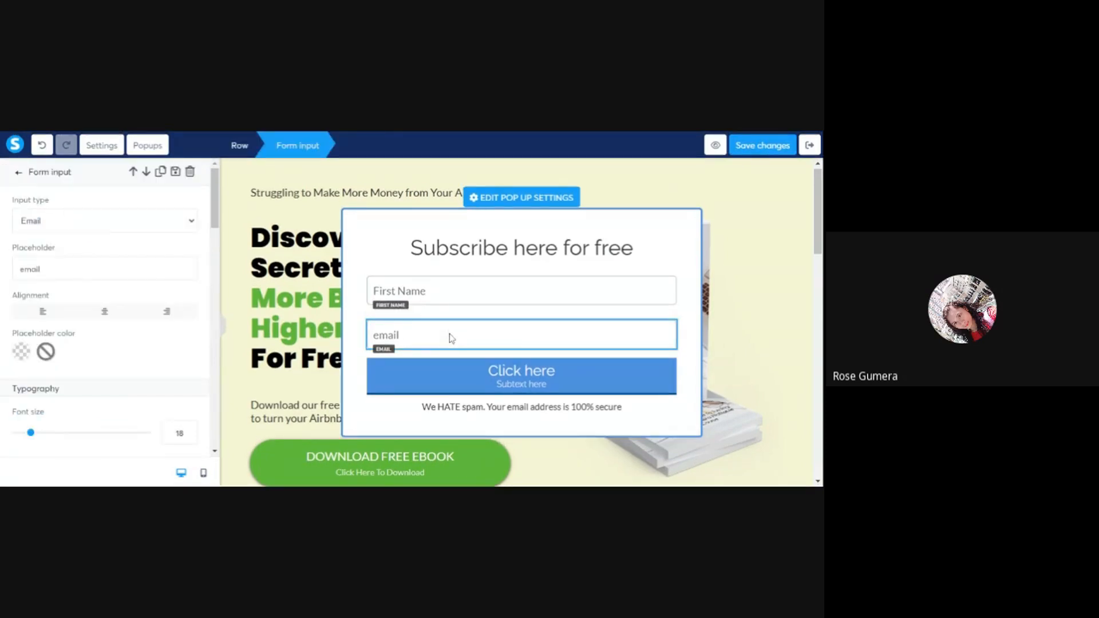
pyautogui.click(438, 324)
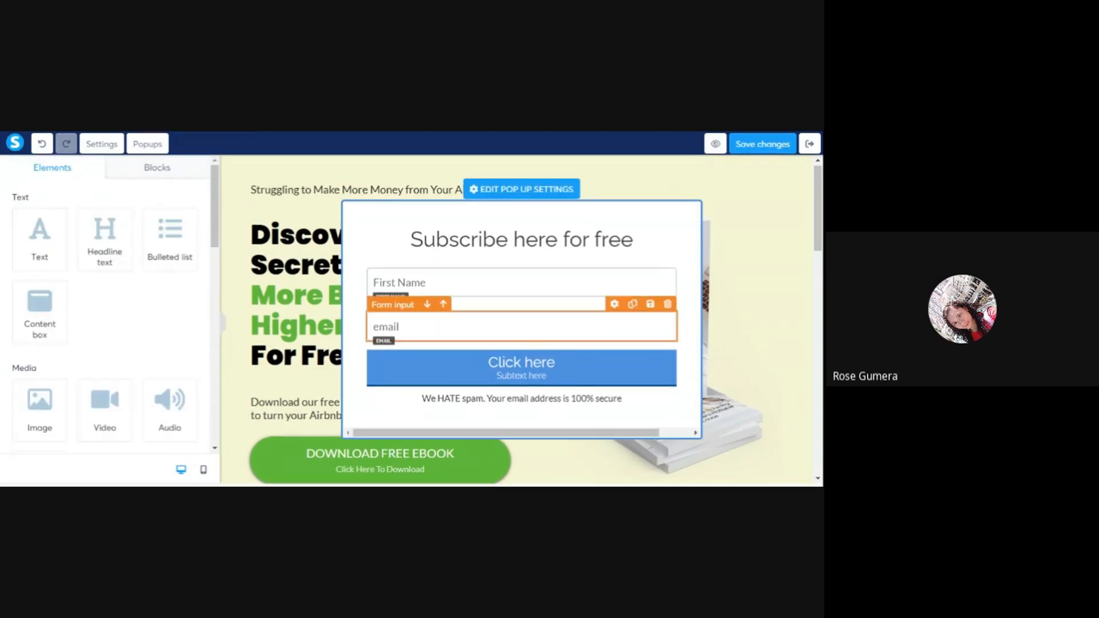
pyautogui.click(433, 327)
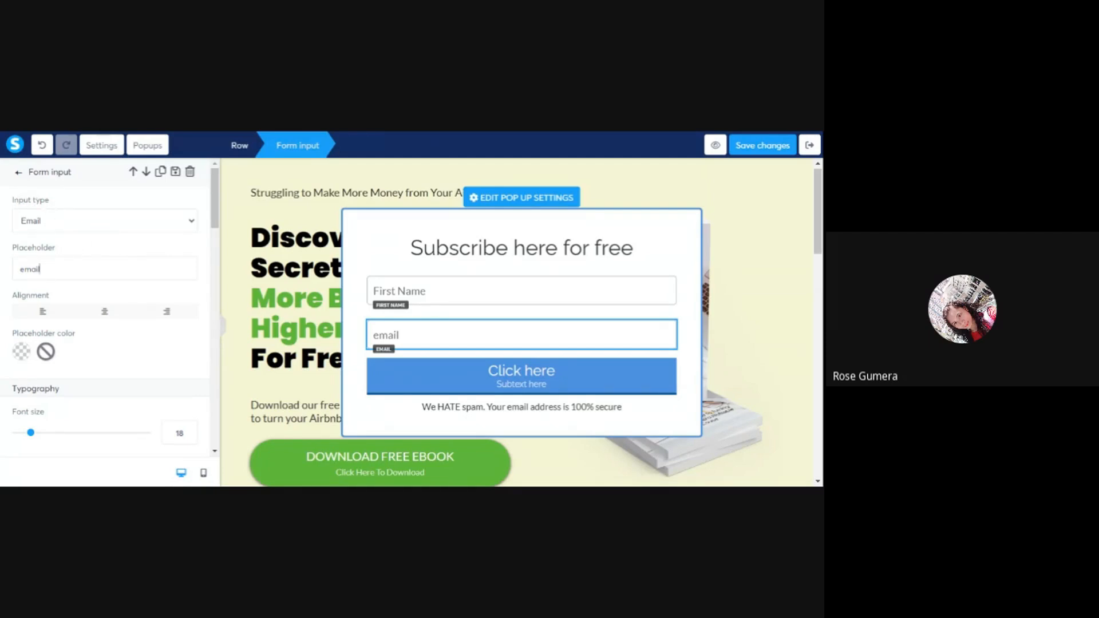
pyautogui.moveTo(40, 268); pyautogui.dragTo(5, 268)
pyautogui.write('Enter your Email Here')
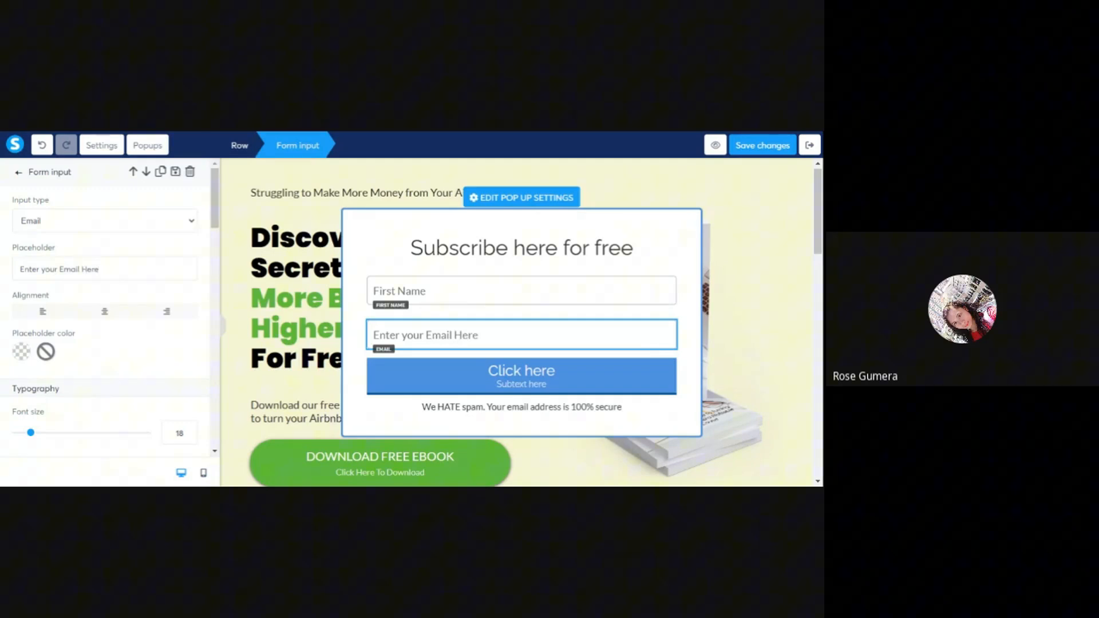
# Step: Extend the first-name field's placeholder to "Enter Your First Name"
pyautogui.click(427, 294)
pyautogui.click(426, 289)
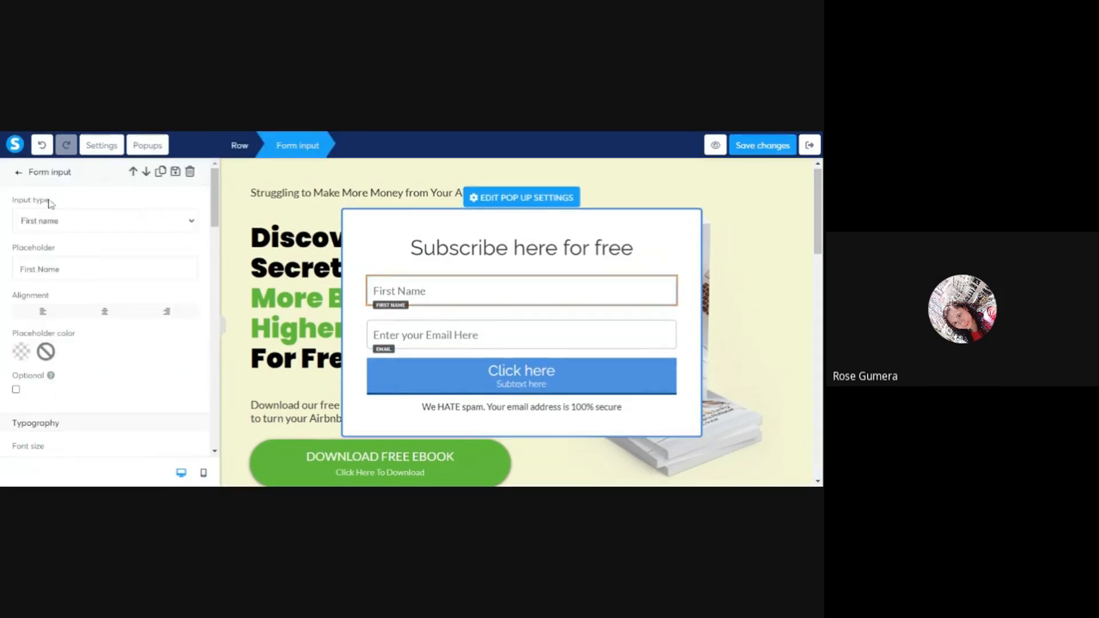
pyautogui.write('Enter Your')
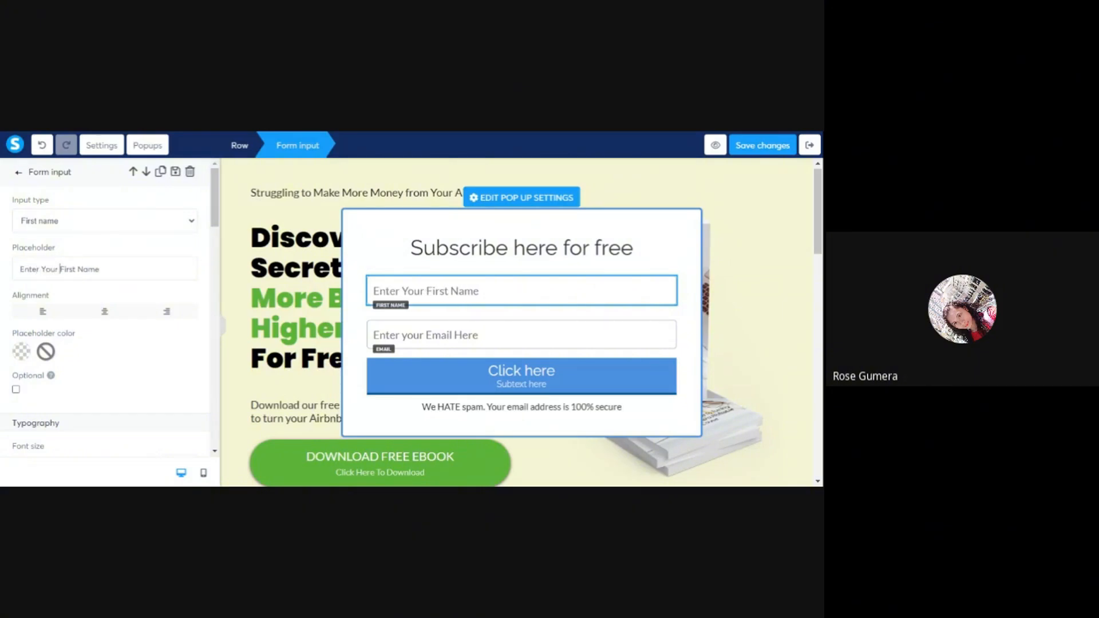
pyautogui.click(411, 332)
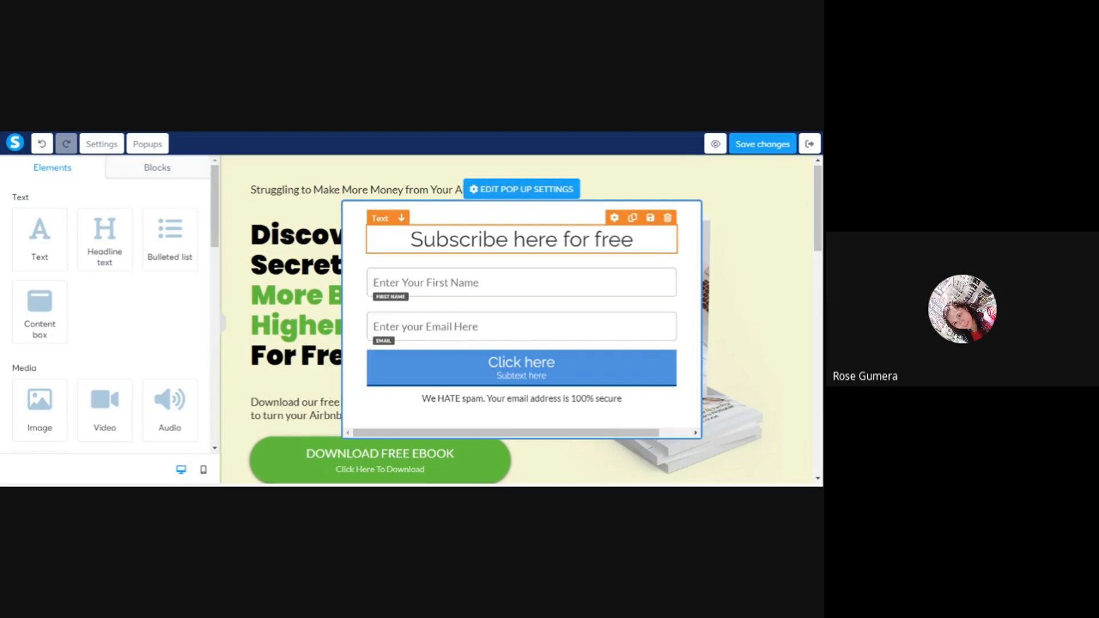
# Step: Replace the popup headline with "Please Fill Up The Form Below To Get Your FREE Guide." and make it bold
pyautogui.tripleClick(522, 239)
pyautogui.write('Plea')
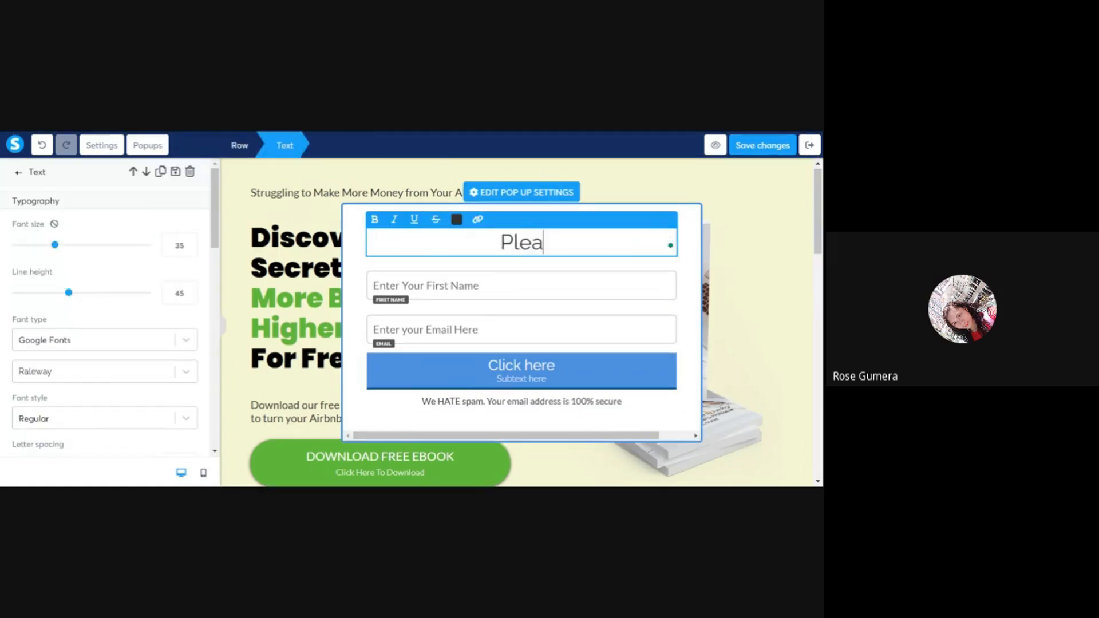
pyautogui.write('se Fil')
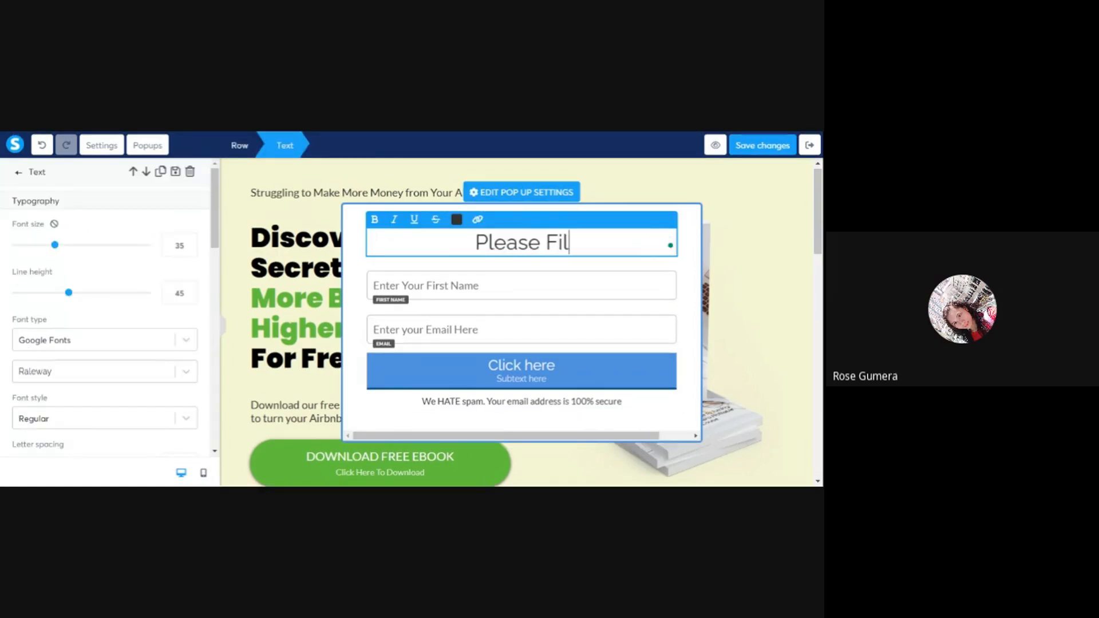
pyautogui.write('l Up The F')
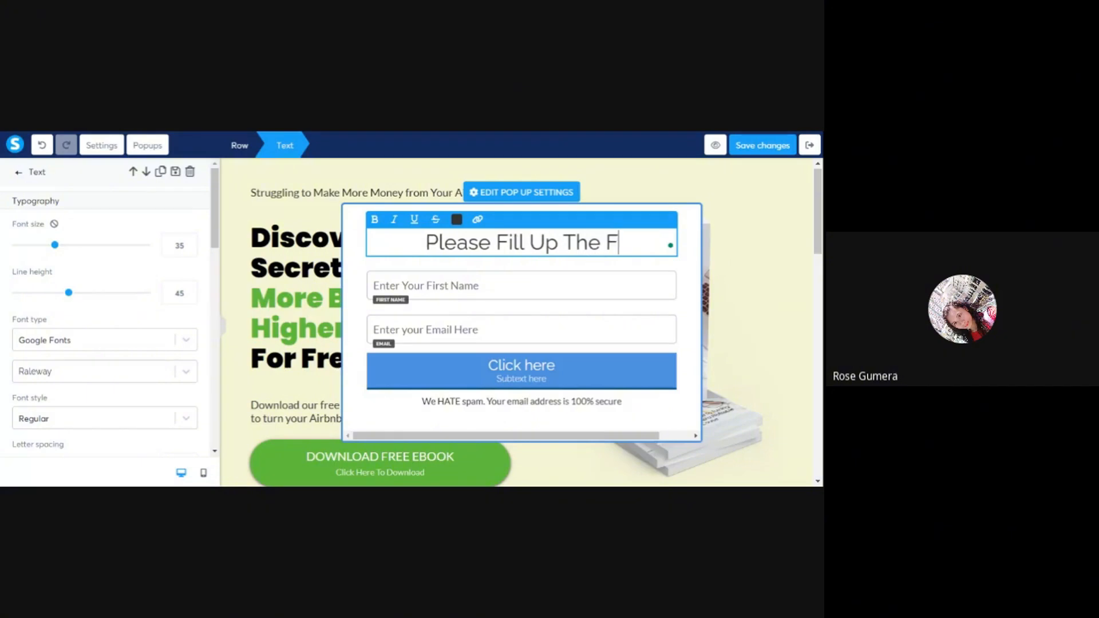
pyautogui.write('orm Belo')
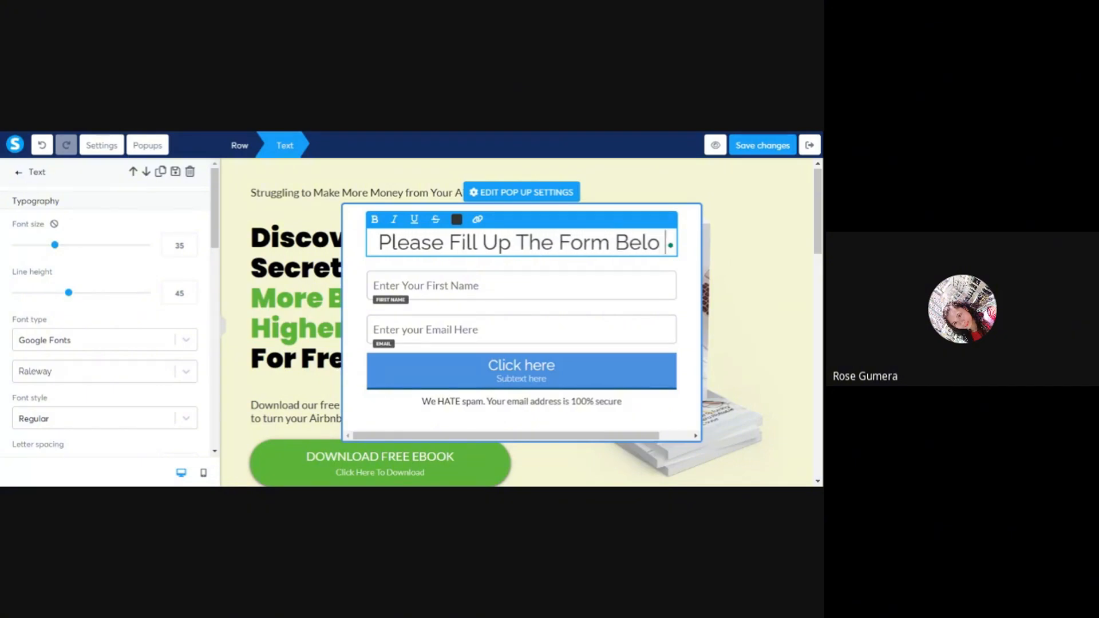
pyautogui.write('w To G')
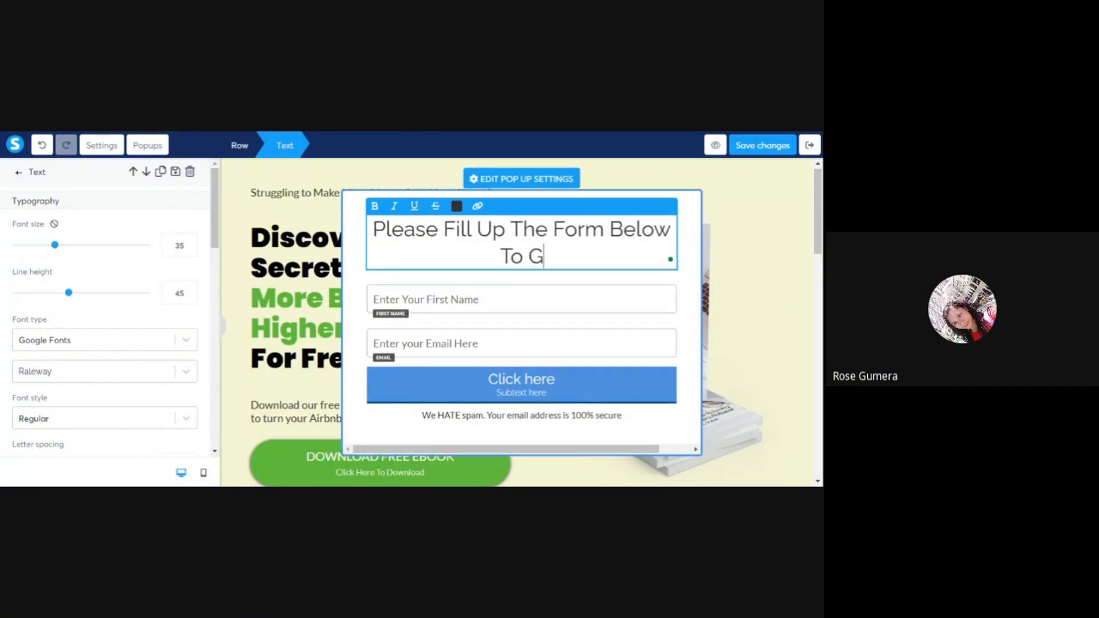
pyautogui.write('et Your ')
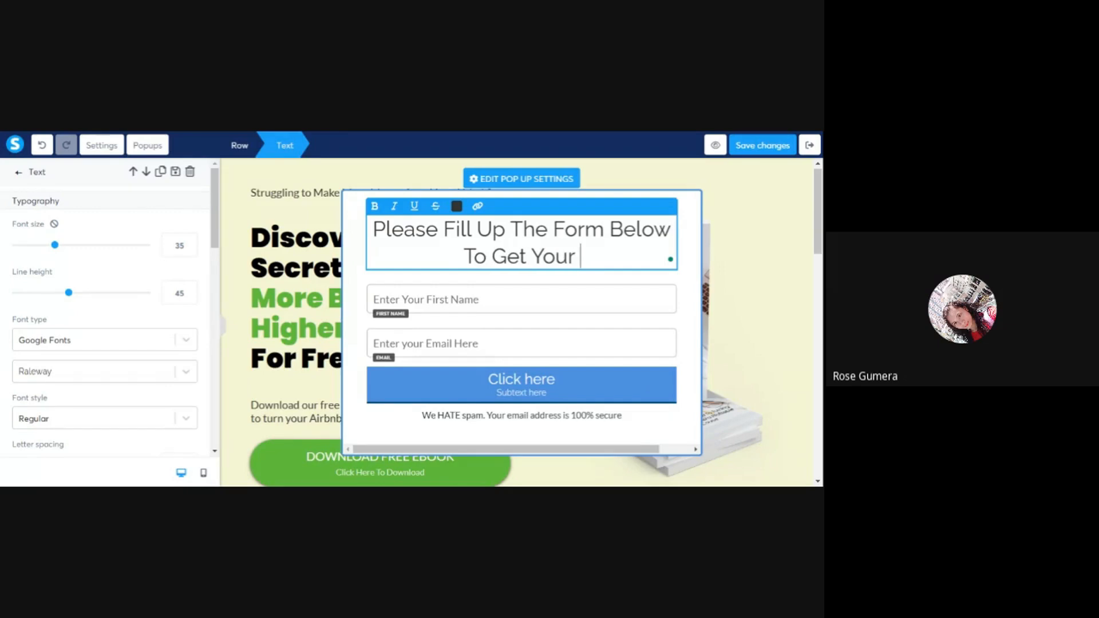
pyautogui.write('FREE Guide.')
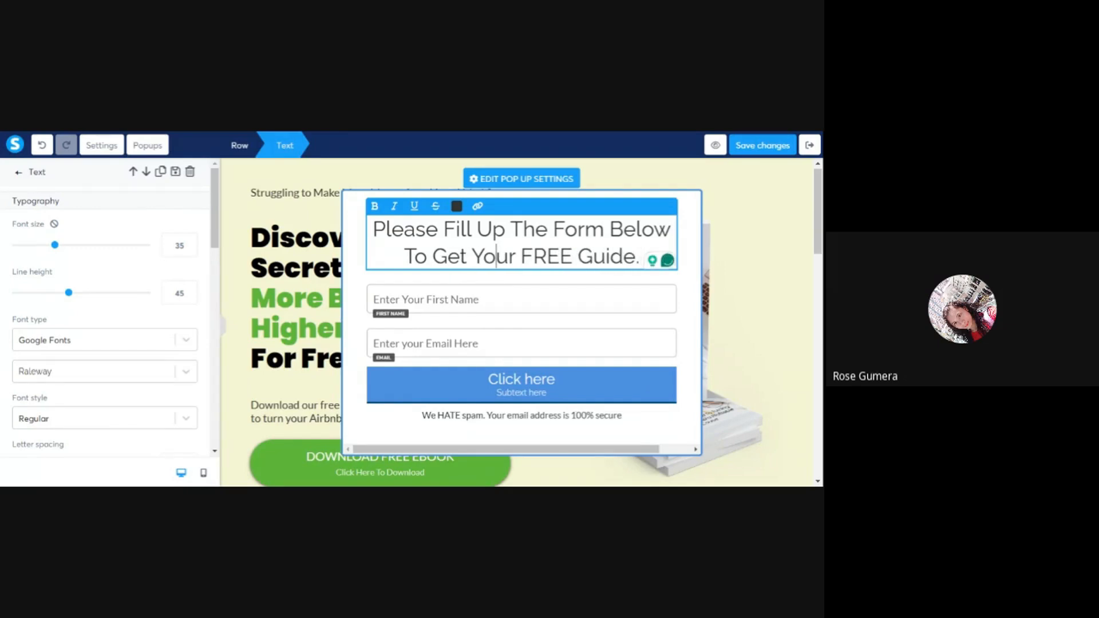
pyautogui.hotkey('ctrl', 'a')
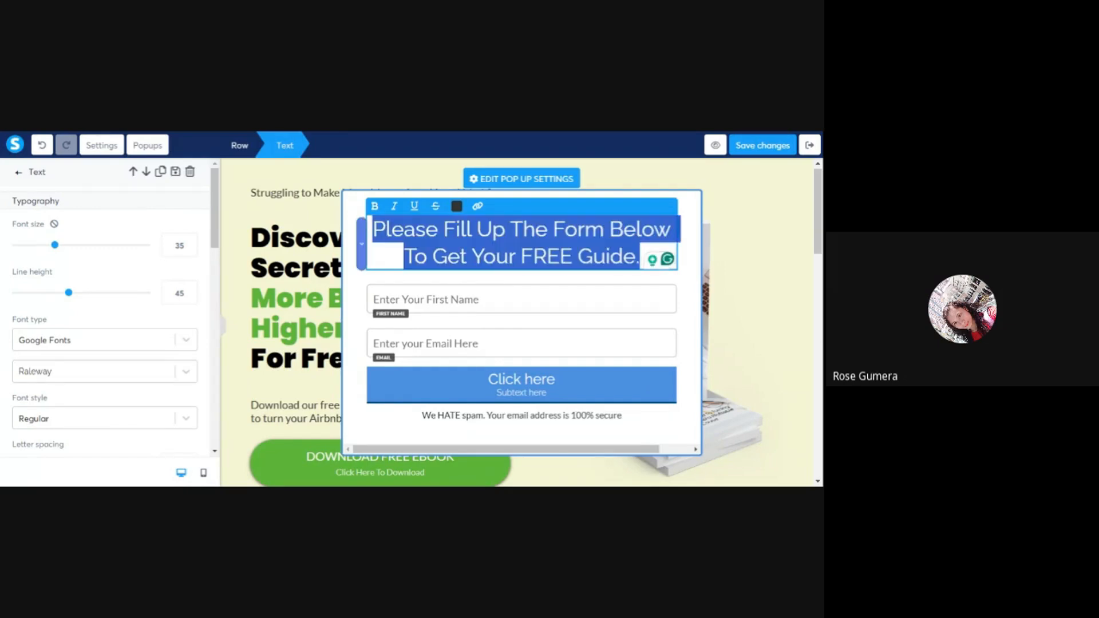
pyautogui.click(355, 212)
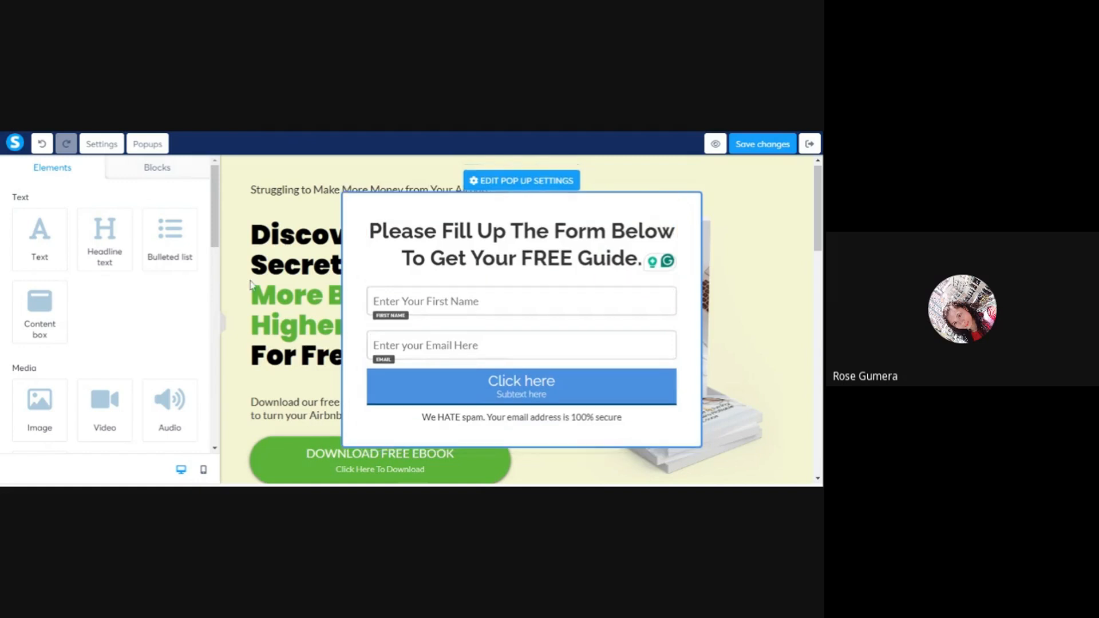
# Step: Add a text element below the headline reading "Note: We will send you the FREE Guide to your registered email address. Make sure the details are correct."
pyautogui.moveTo(39, 235); pyautogui.dragTo(522, 273)
pyautogui.doubleClick(455, 307)
pyautogui.hotkey('ctrl', 'a')
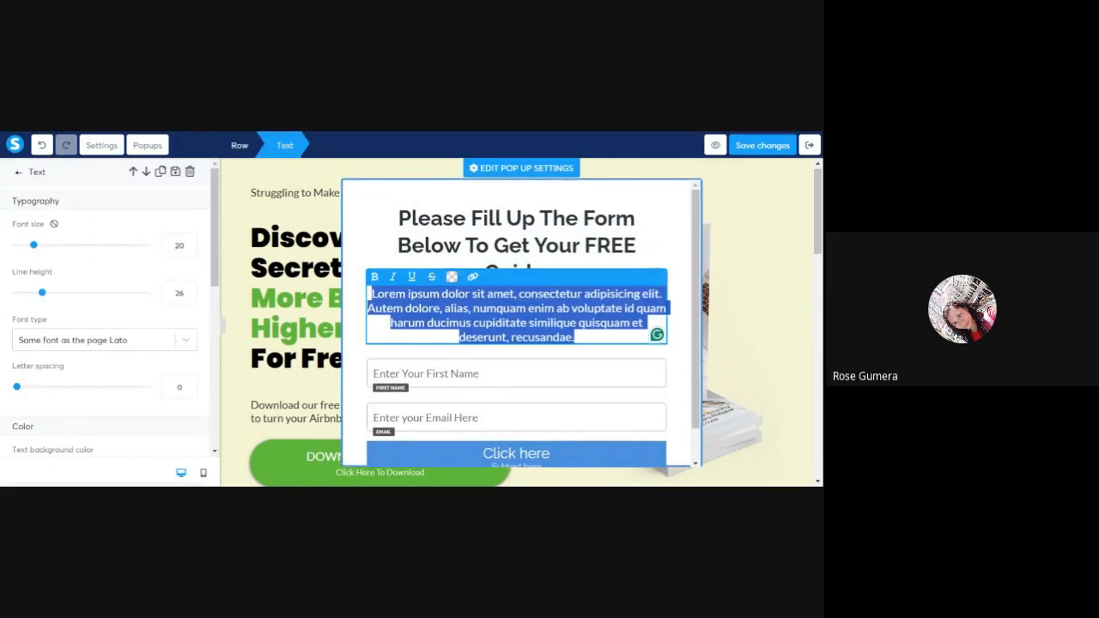
pyautogui.write('Note:')
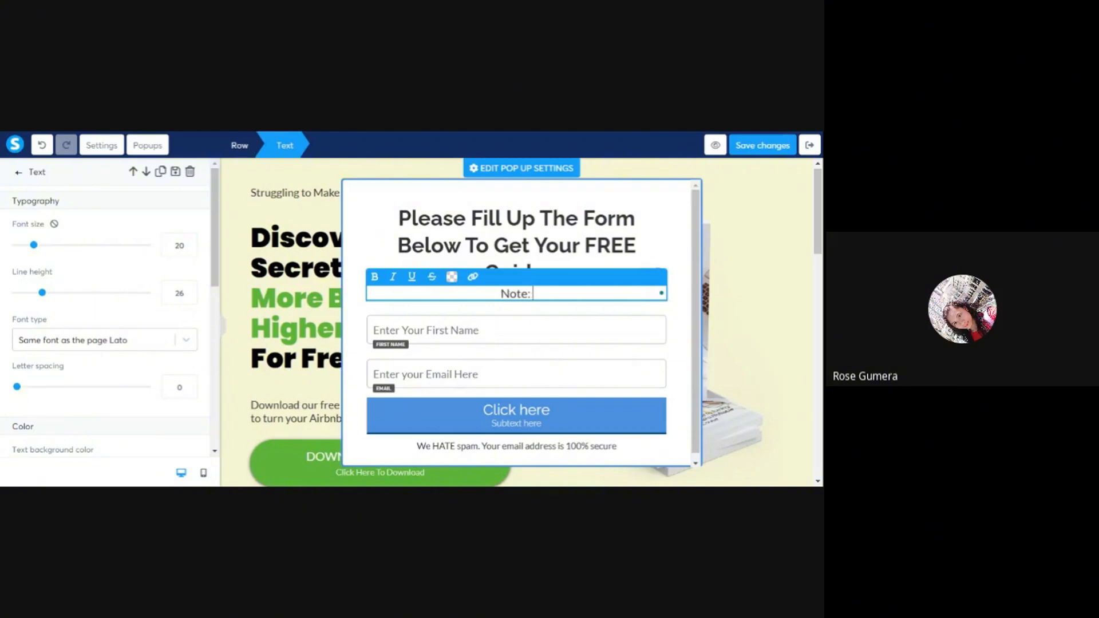
pyautogui.write(' We will sen')
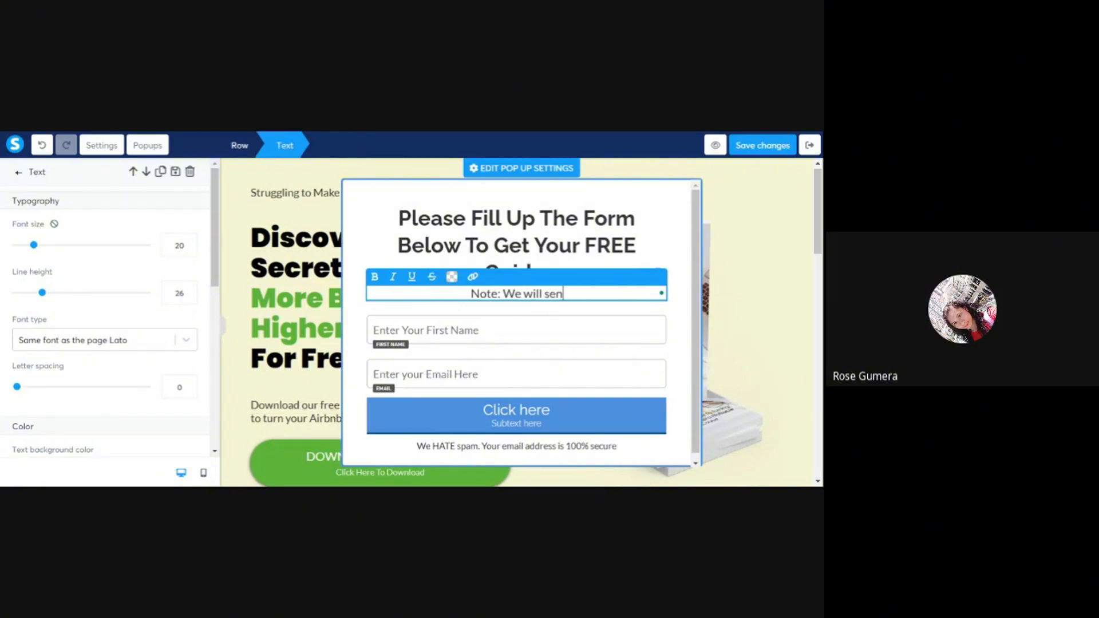
pyautogui.write('d you the FREE ')
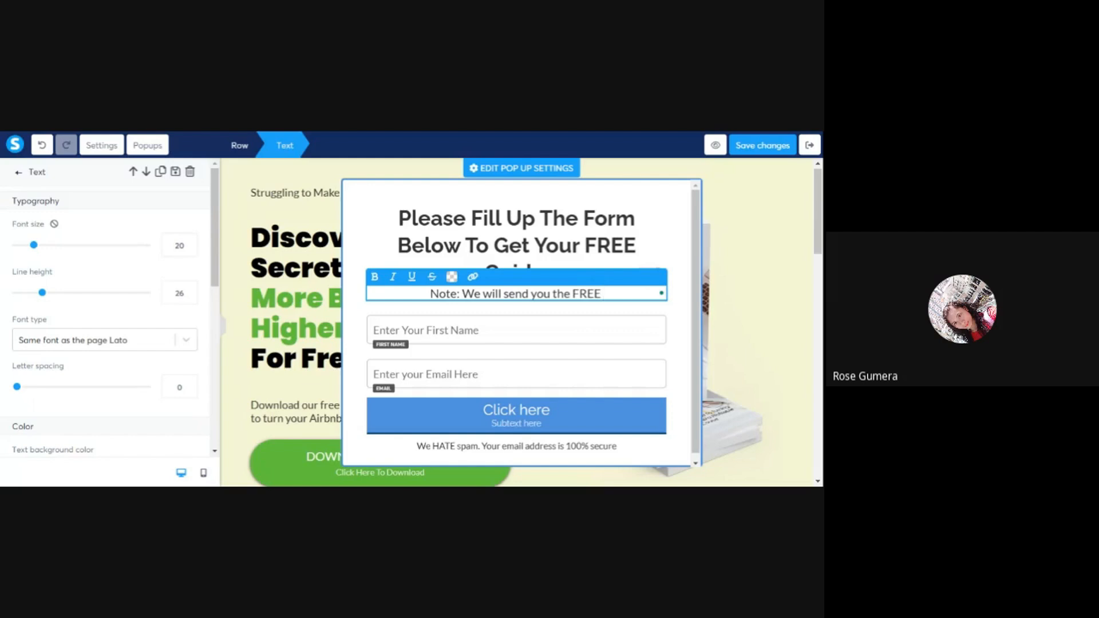
pyautogui.write('Guide')
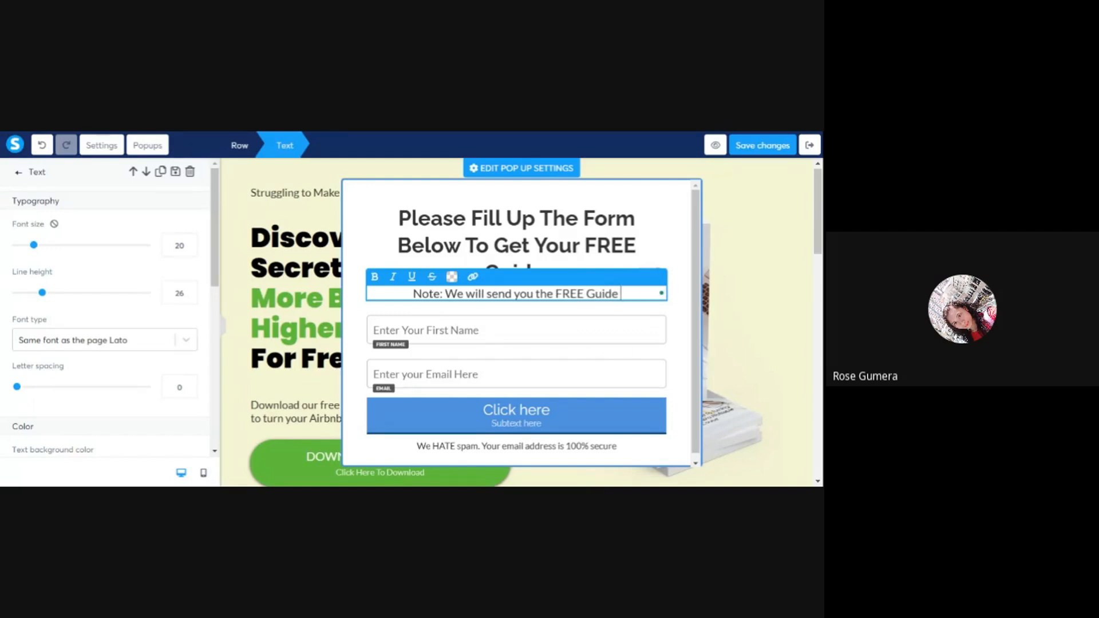
pyautogui.write(' to your ema')
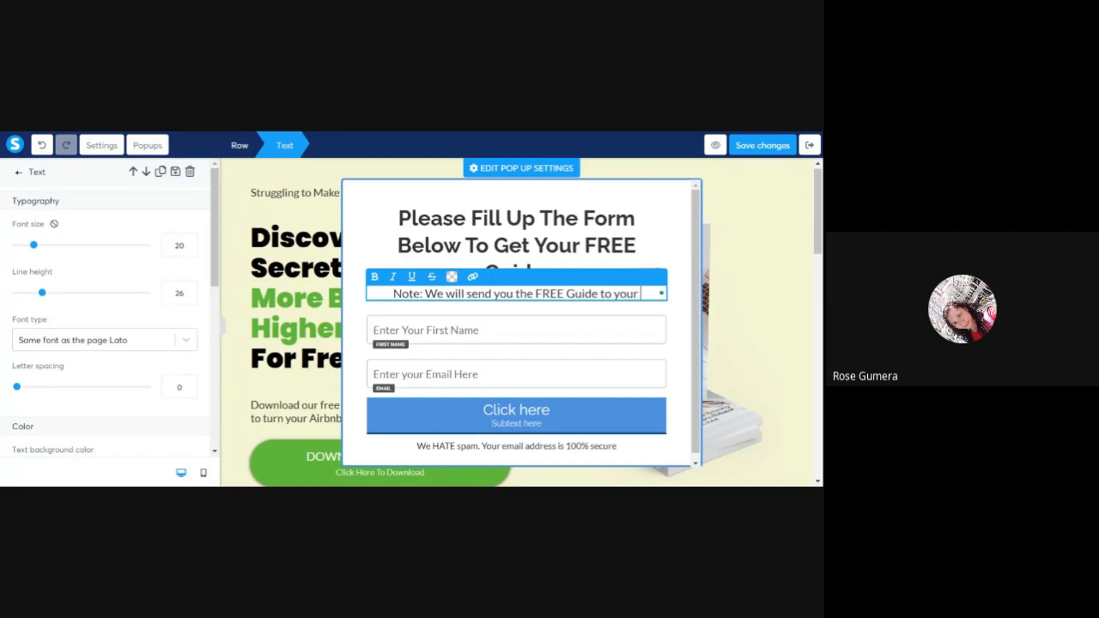
pyautogui.press('BackSpace')
pyautogui.press('BackSpace')
pyautogui.press('BackSpace')
pyautogui.write('reg')
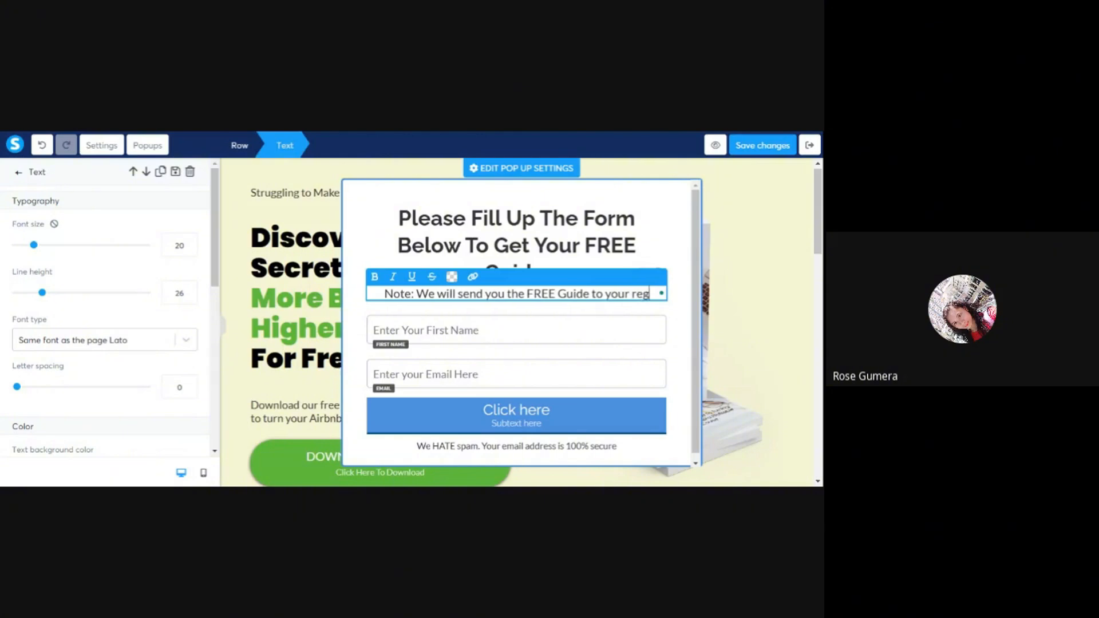
pyautogui.write('istered emai')
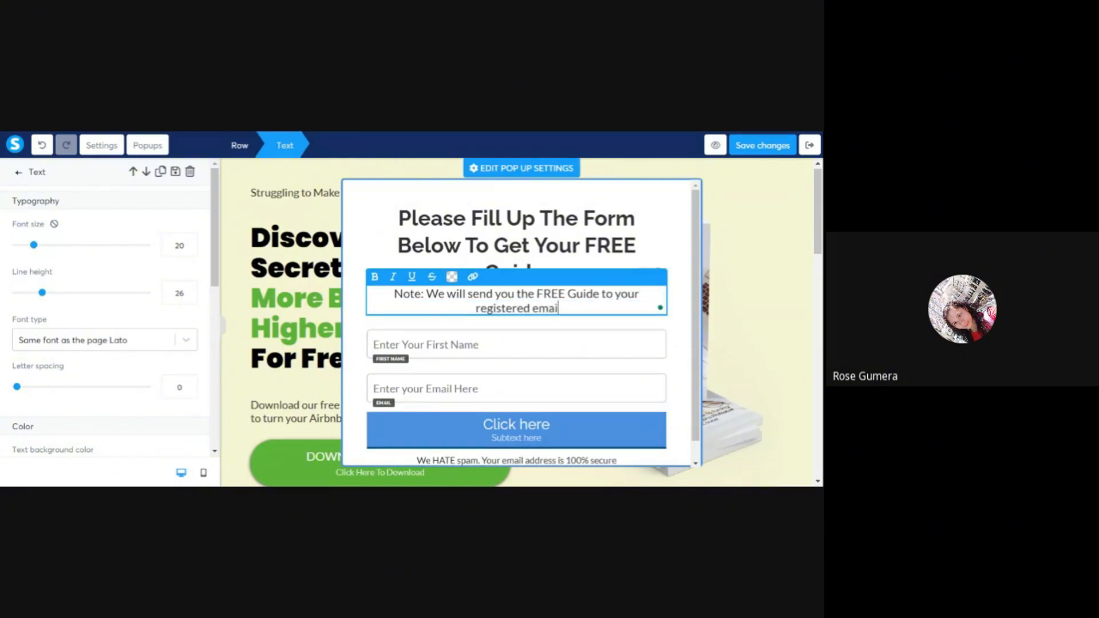
pyautogui.write('l address. Make')
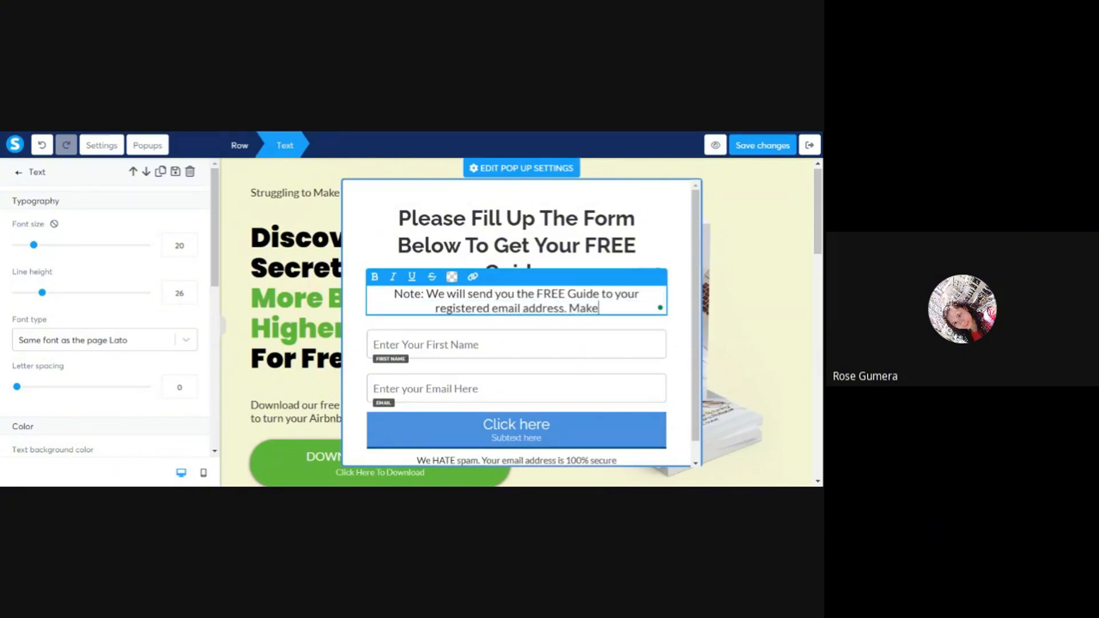
pyautogui.write(' sure the d')
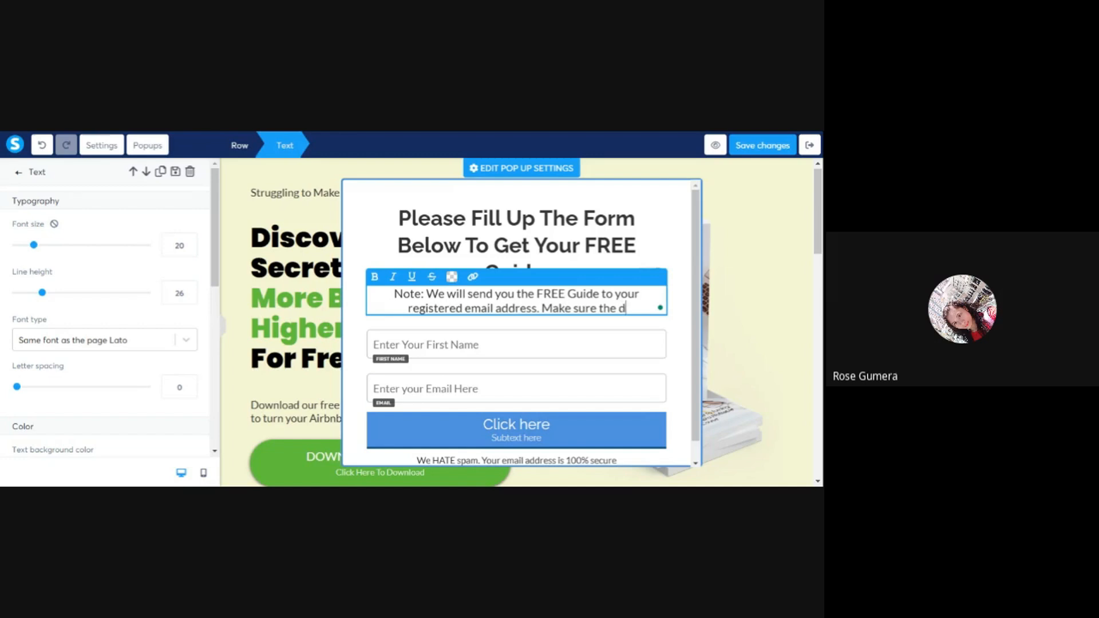
pyautogui.write('etails a')
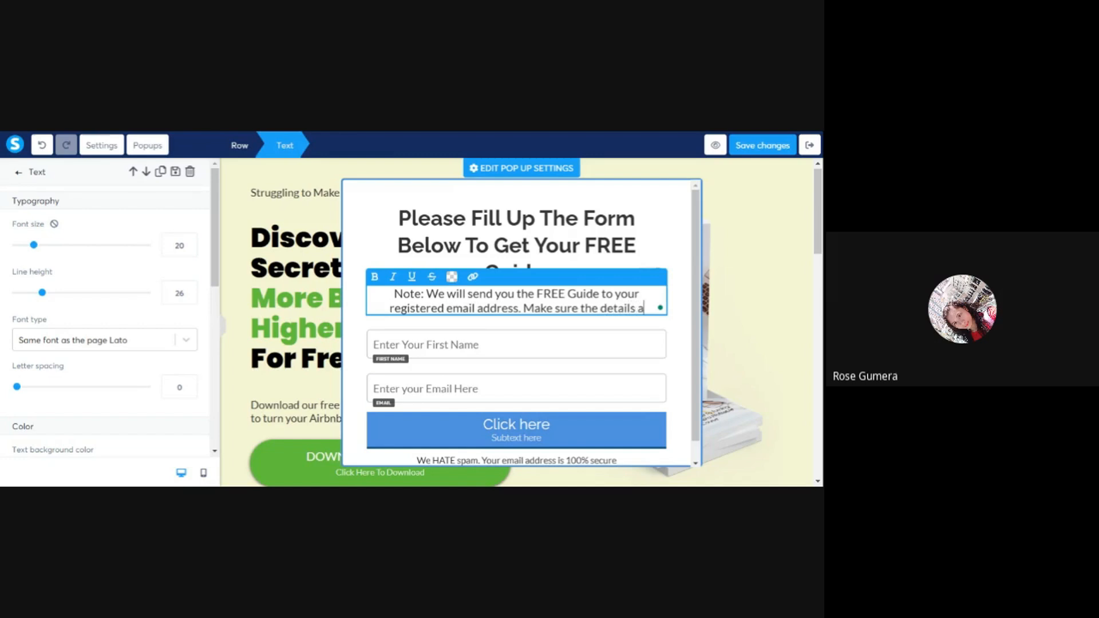
pyautogui.write('re correct.')
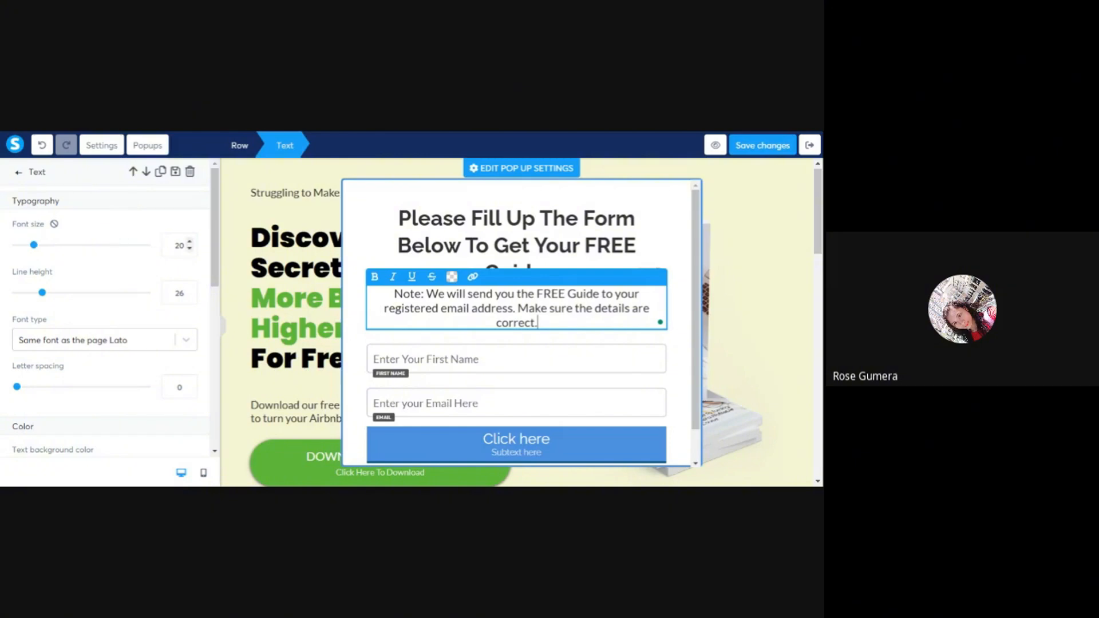
# Step: Reduce the font size of the note below the popup headline to 16
pyautogui.click(190, 250)
pyautogui.click(190, 249)
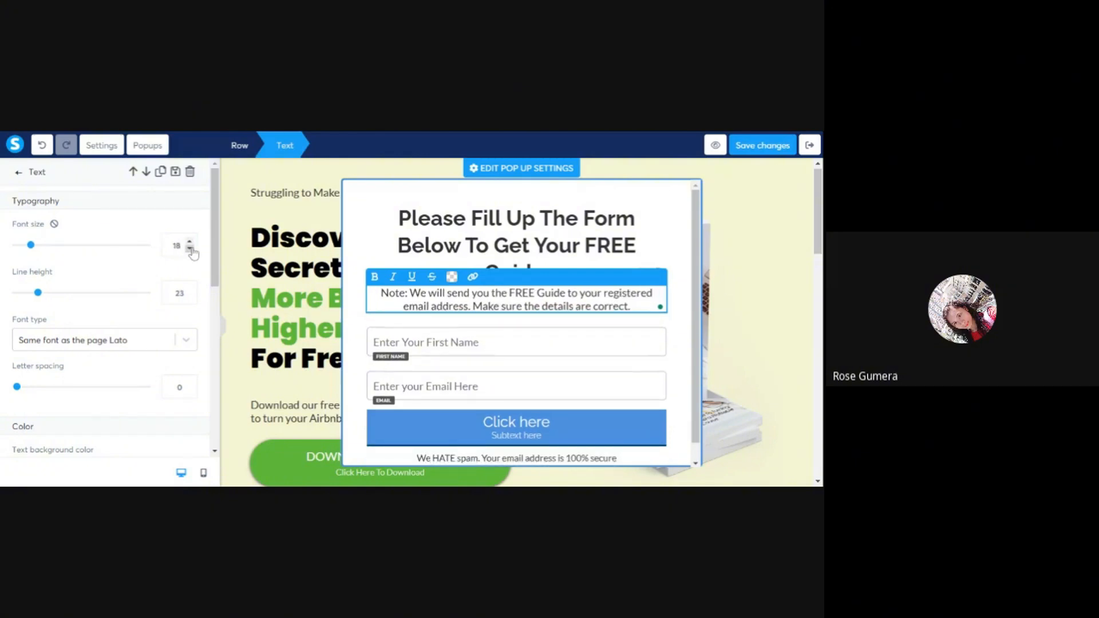
pyautogui.click(190, 250)
pyautogui.click(190, 249)
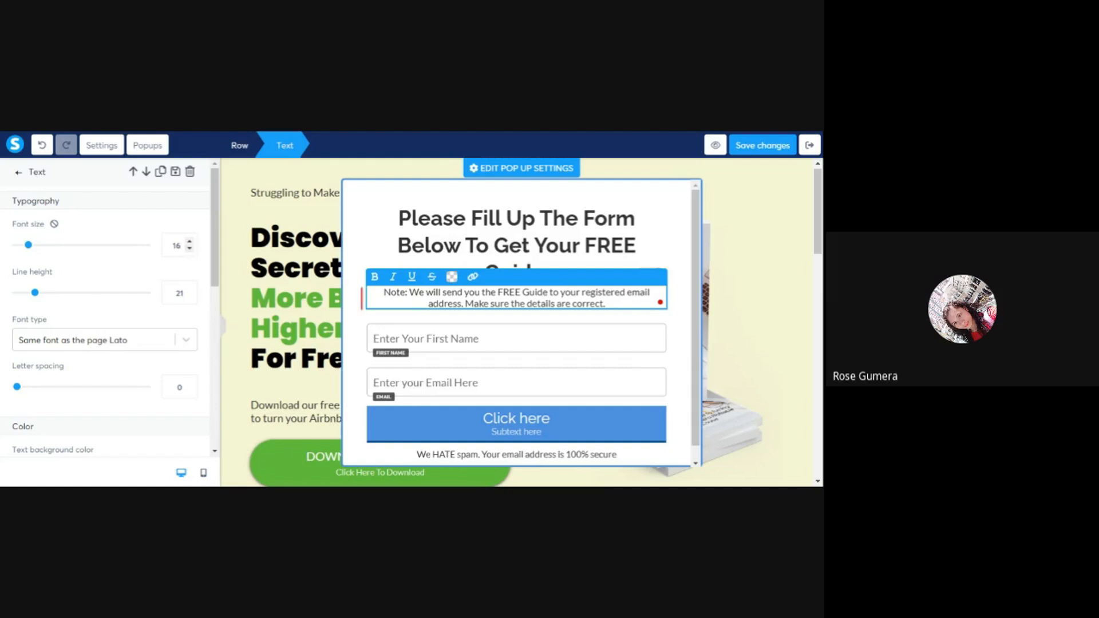
pyautogui.click(417, 240)
pyautogui.click(478, 313)
pyautogui.click(361, 193)
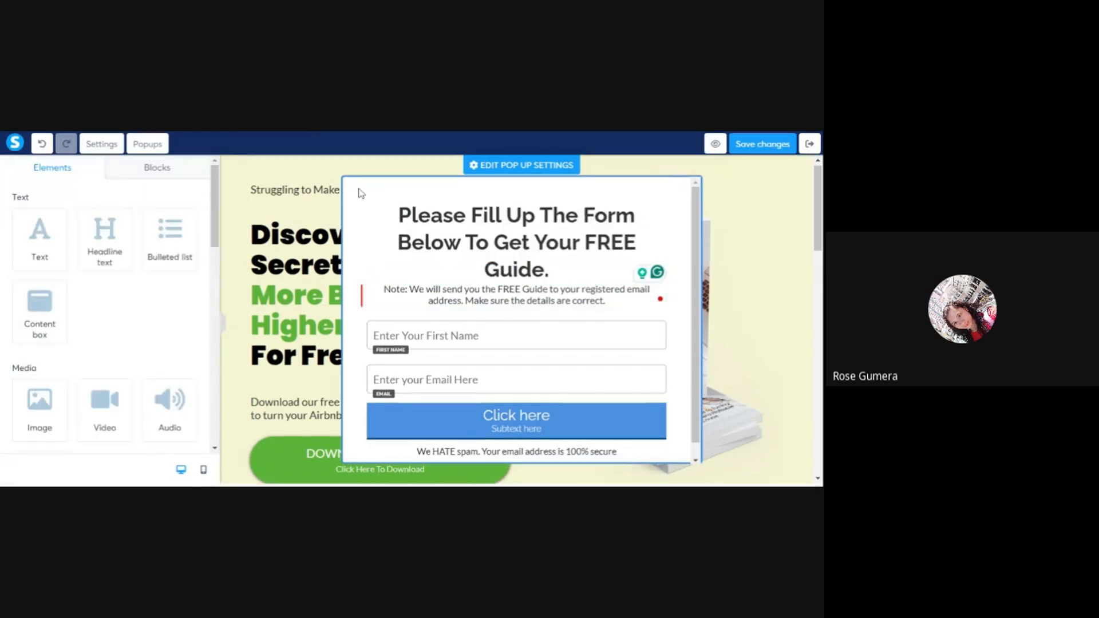
# Step: Italicise the whole note below the popup headline
pyautogui.tripleClick(535, 293)
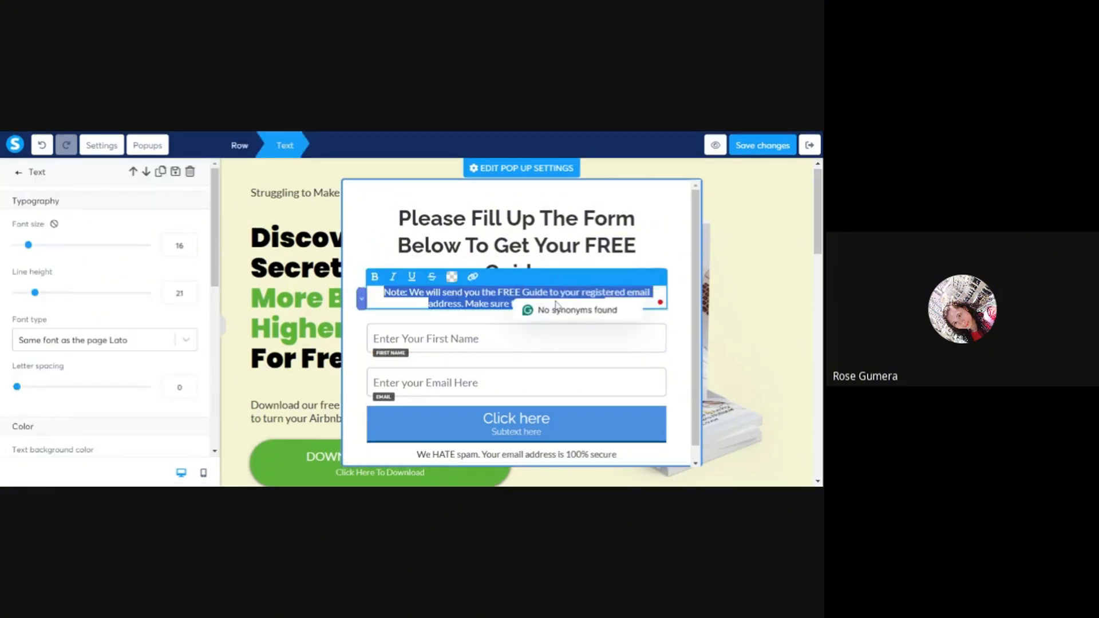
pyautogui.tripleClick(492, 246)
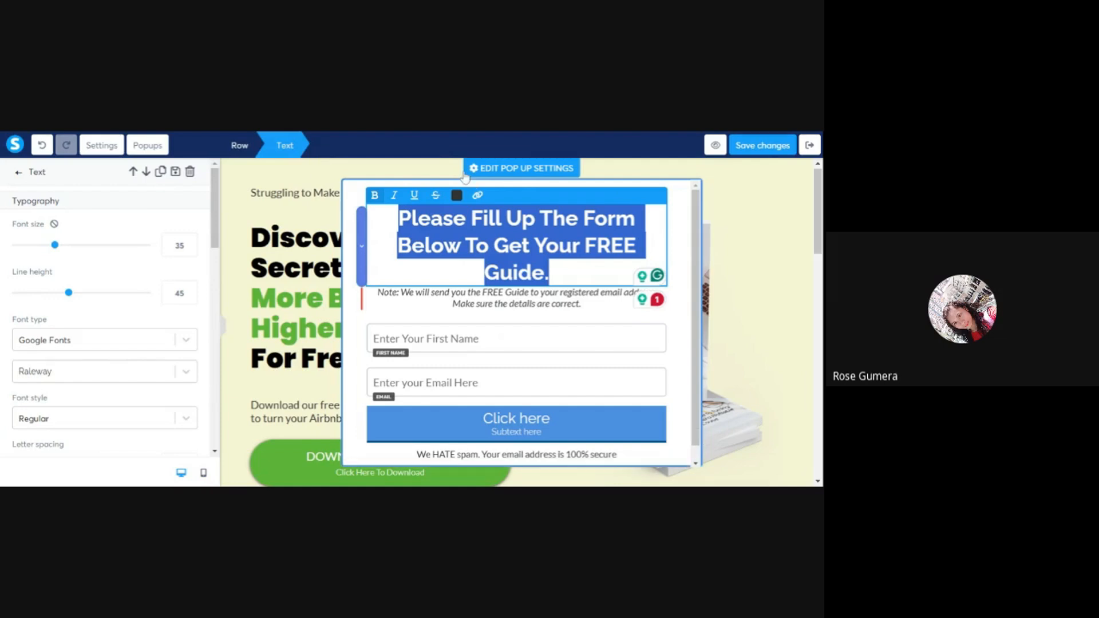
pyautogui.click(360, 191)
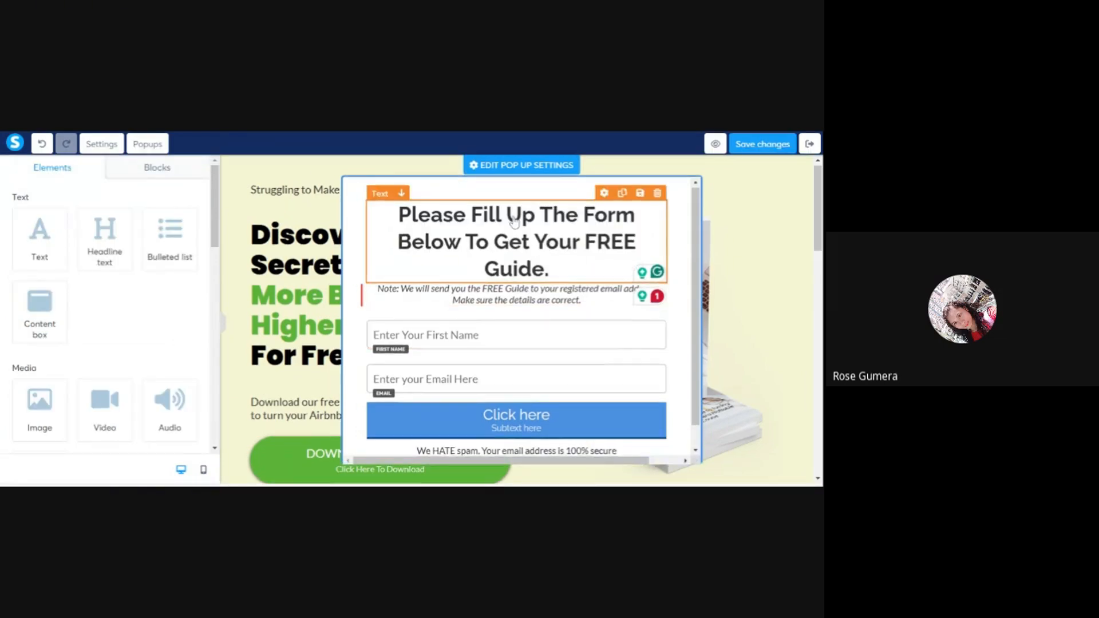
# Step: Change the popup headline's Google font to Montserrat
pyautogui.scroll(-1, 510, 225)
pyautogui.scroll(1, 507, 232)
pyautogui.tripleClick(487, 249)
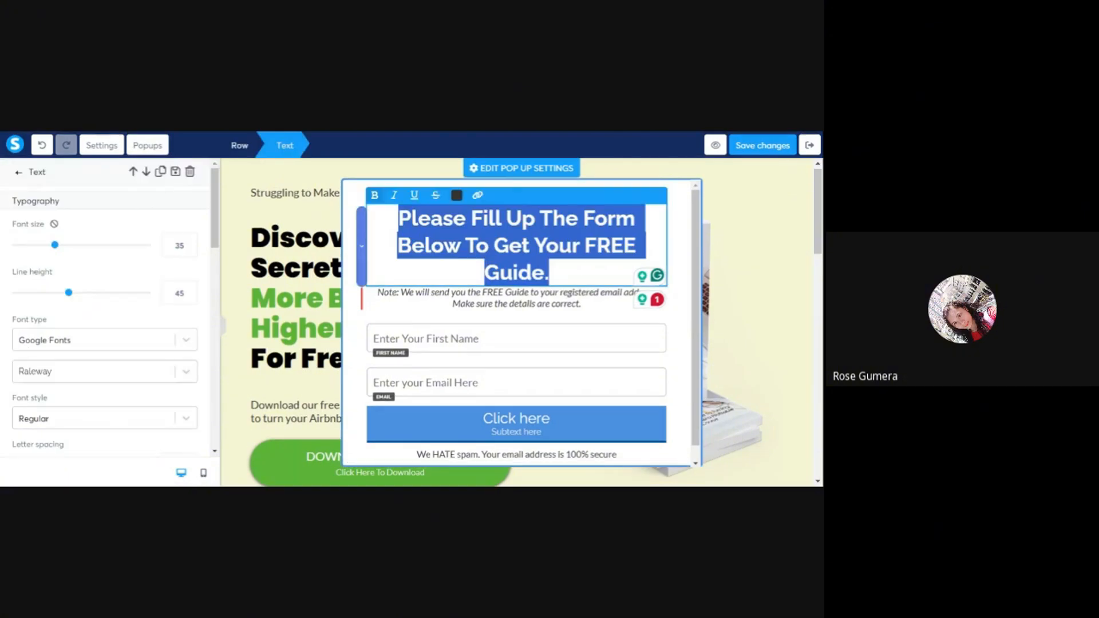
pyautogui.scroll(-1, 142, 317)
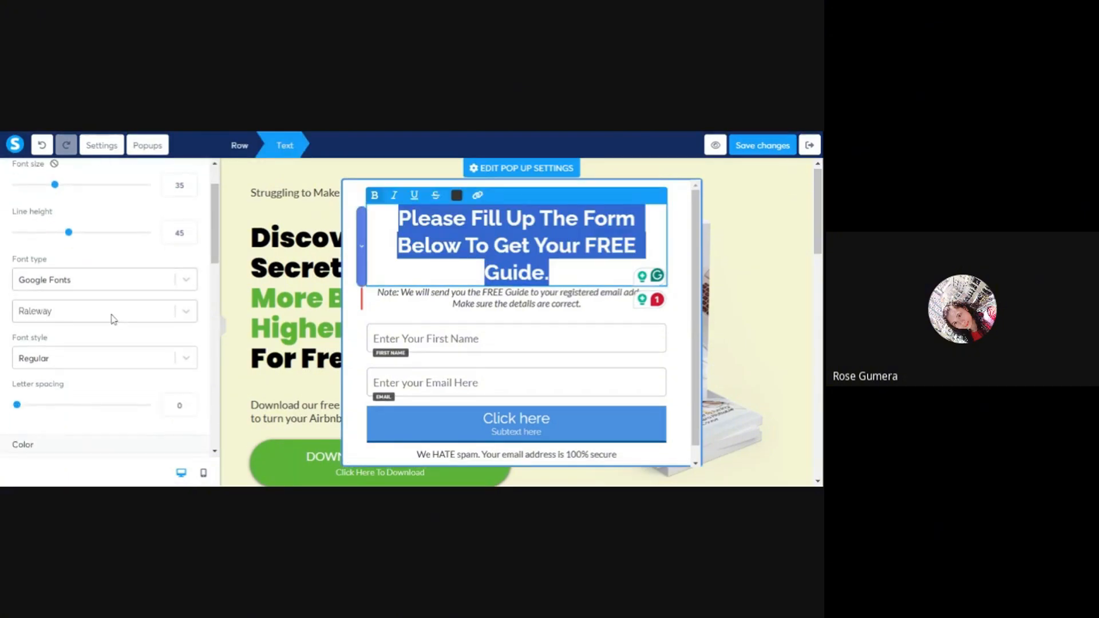
pyautogui.click(113, 318)
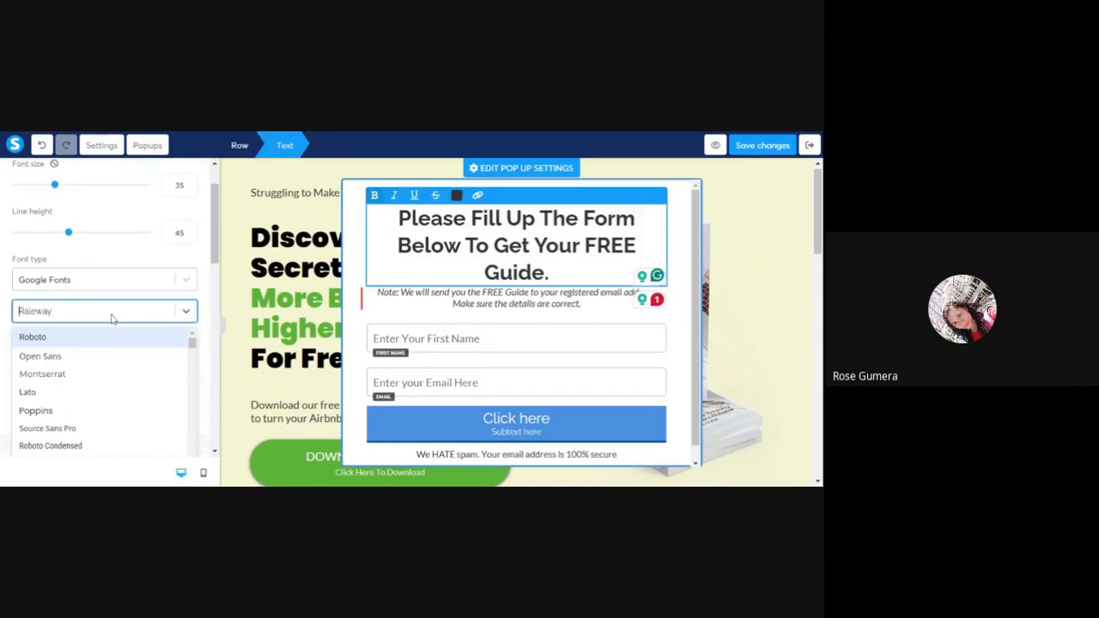
pyautogui.click(63, 374)
# Step: Colour the words "Fill Up The Form" in the popup headline green (5CB338), using the saved colour
pyautogui.click(508, 246)
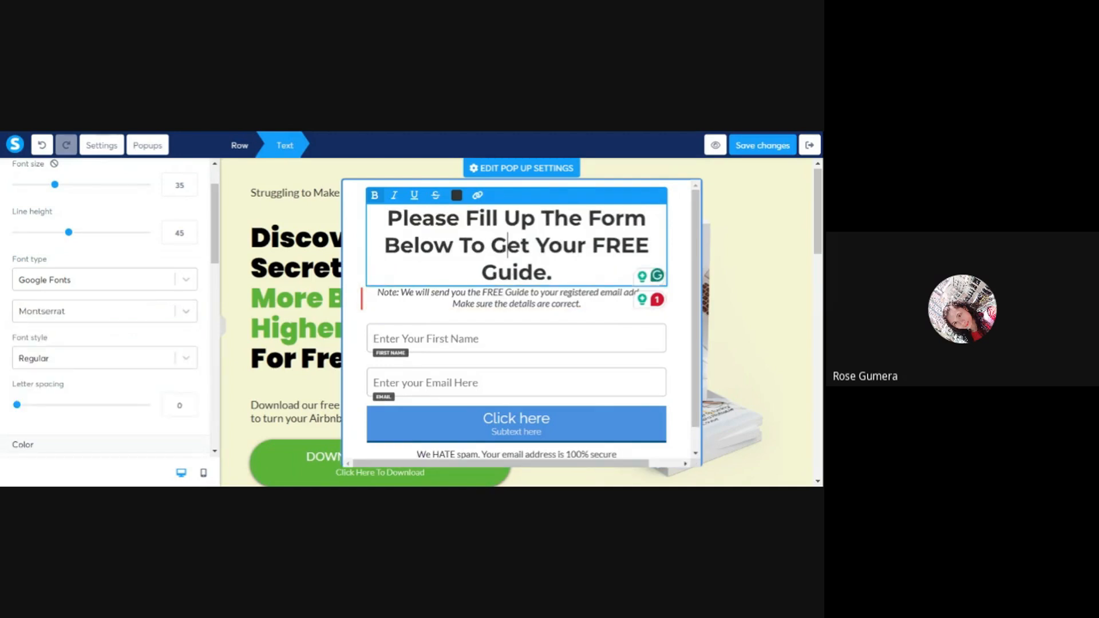
pyautogui.click(536, 246)
pyautogui.moveTo(466, 218); pyautogui.dragTo(645, 218)
pyautogui.click(456, 195)
pyautogui.click(540, 421)
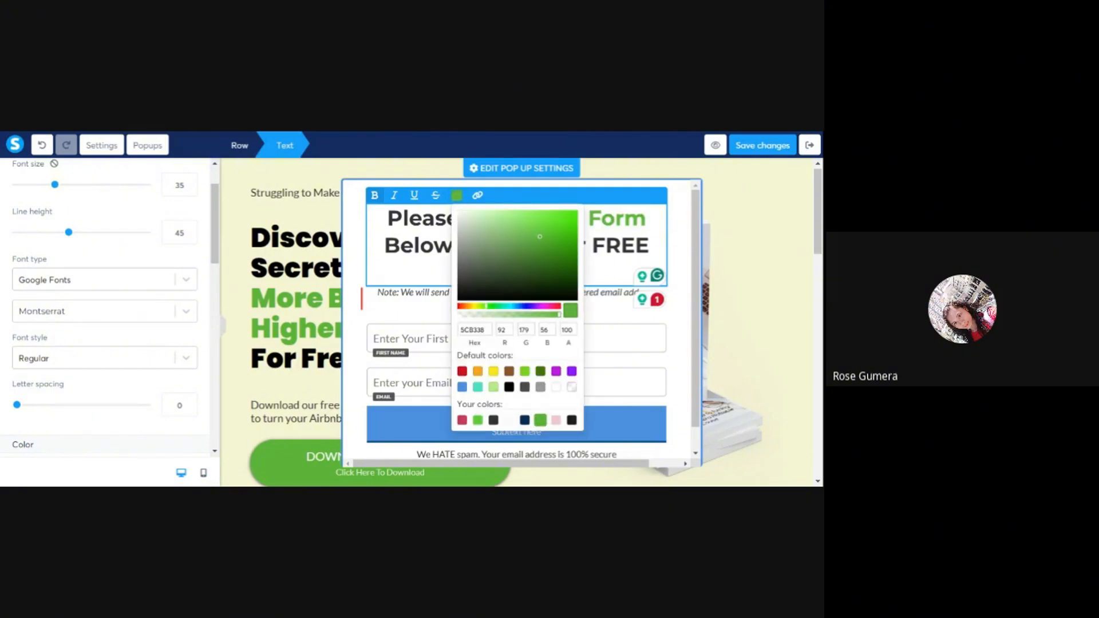
pyautogui.click(357, 233)
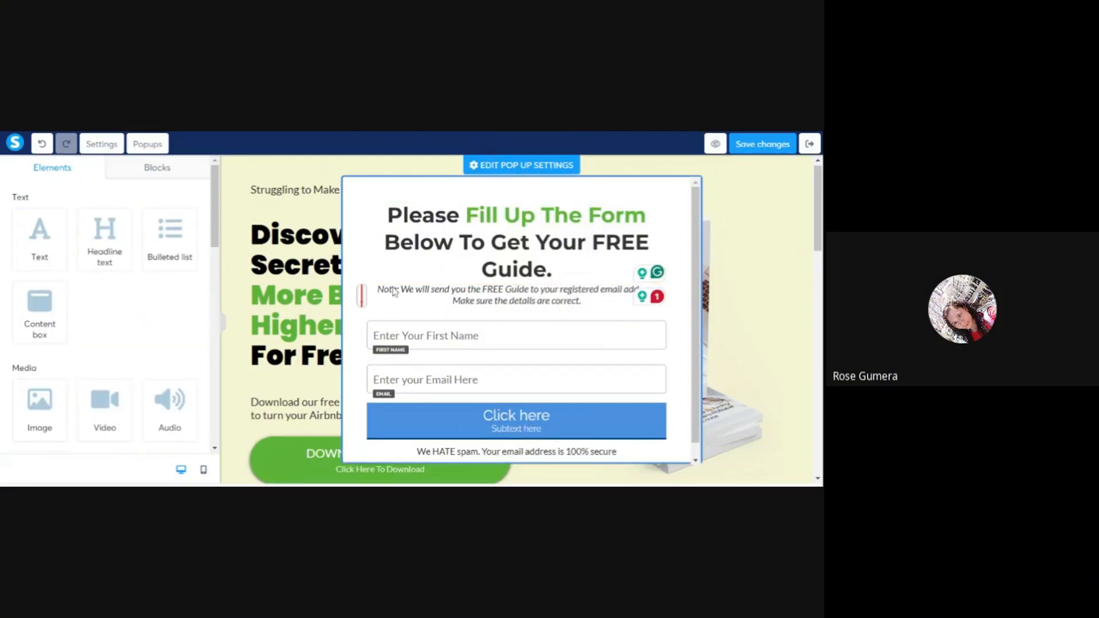
# Step: Set the top and bottom margins of the note below the popup headline to 10
pyautogui.scroll(-1, 393, 292)
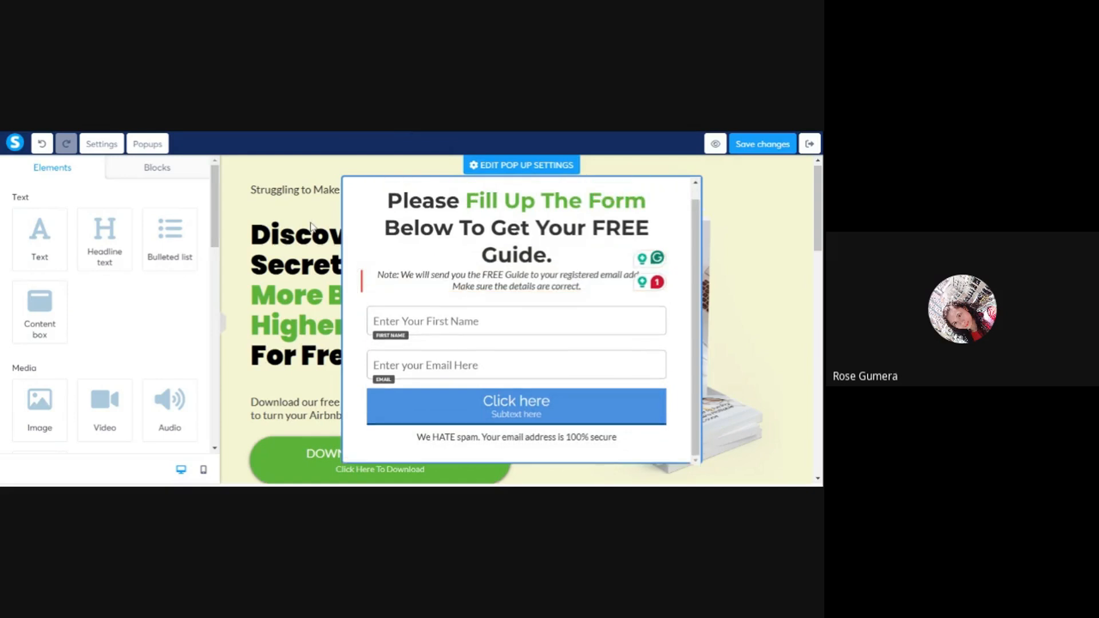
pyautogui.click(487, 277)
pyautogui.scroll(-5, 103, 323)
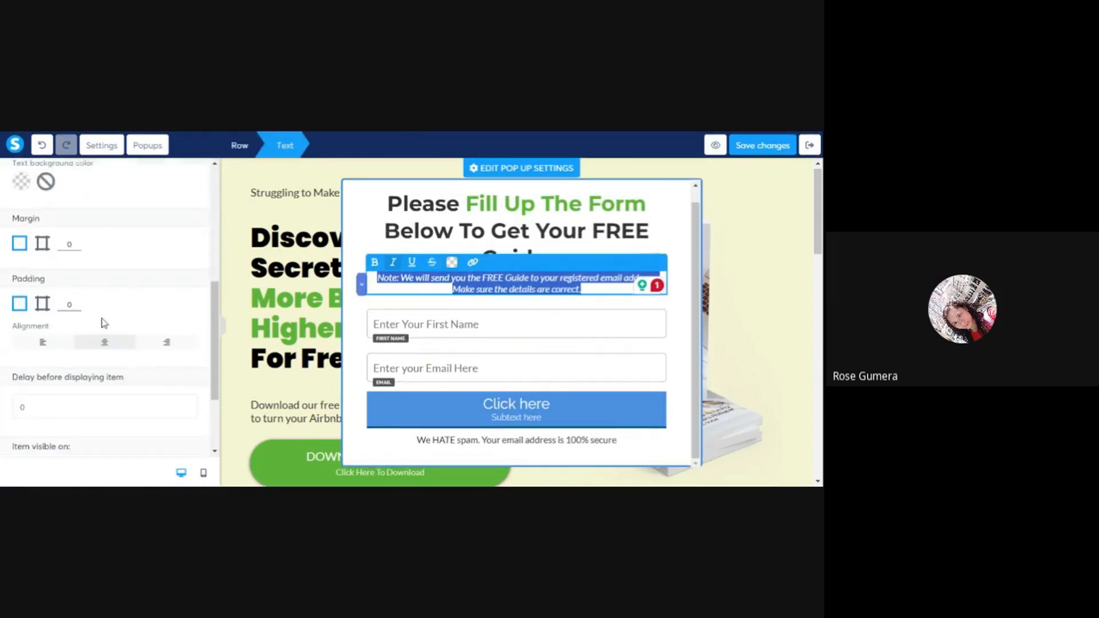
pyautogui.click(43, 228)
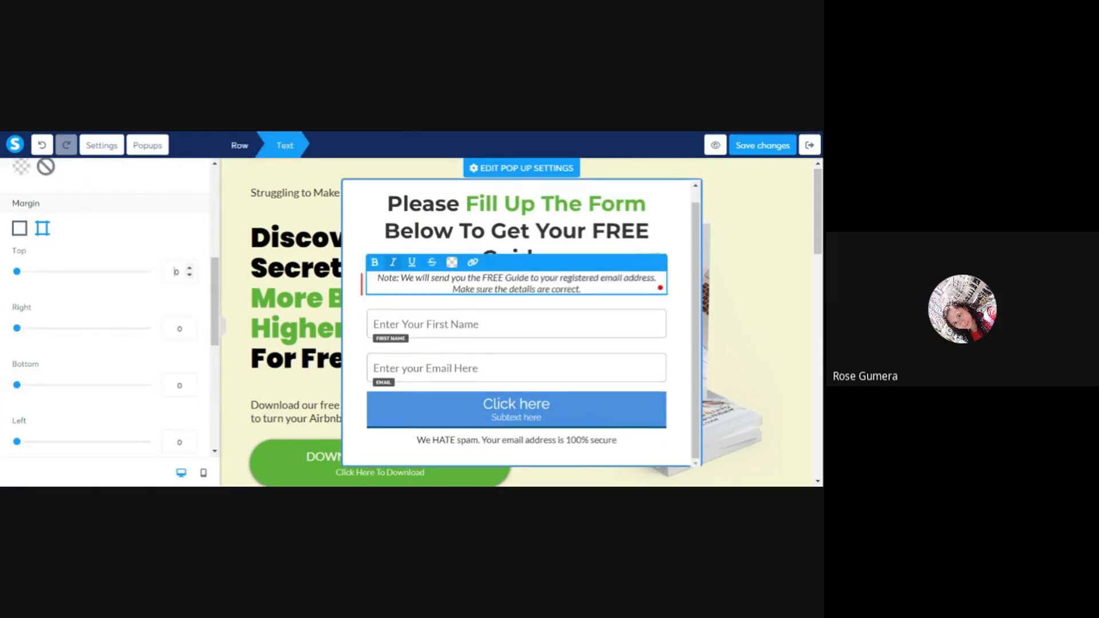
pyautogui.write('1')
pyautogui.click(174, 384)
pyautogui.write('1')
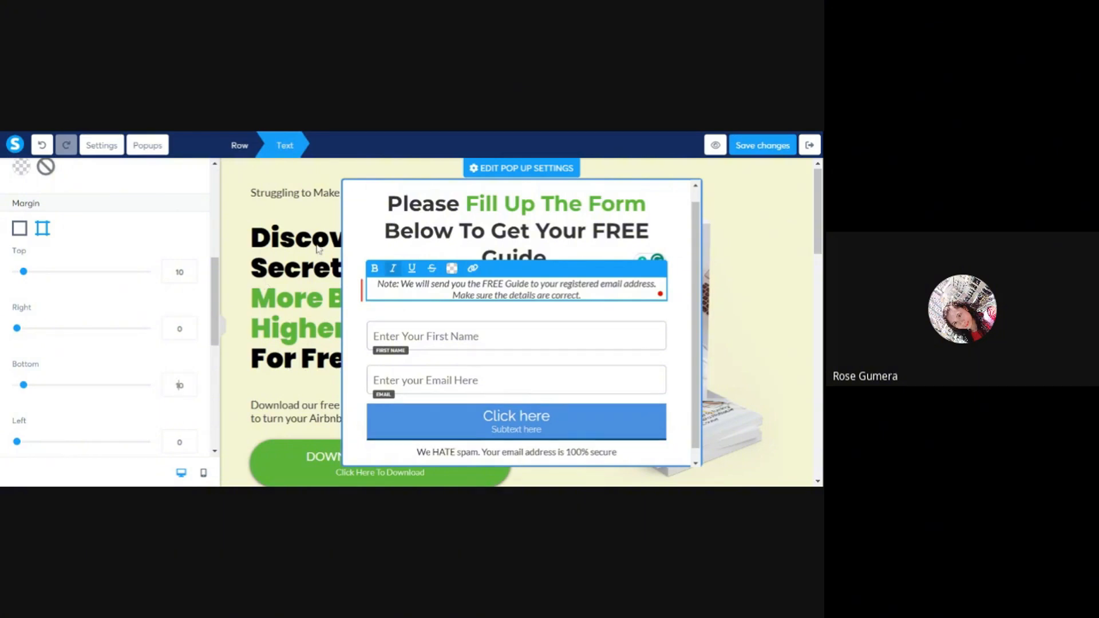
pyautogui.click(318, 248)
# Step: Change the popup submit button's text to "Yes, I want to get the FREE Guide"
pyautogui.scroll(-1, 581, 361)
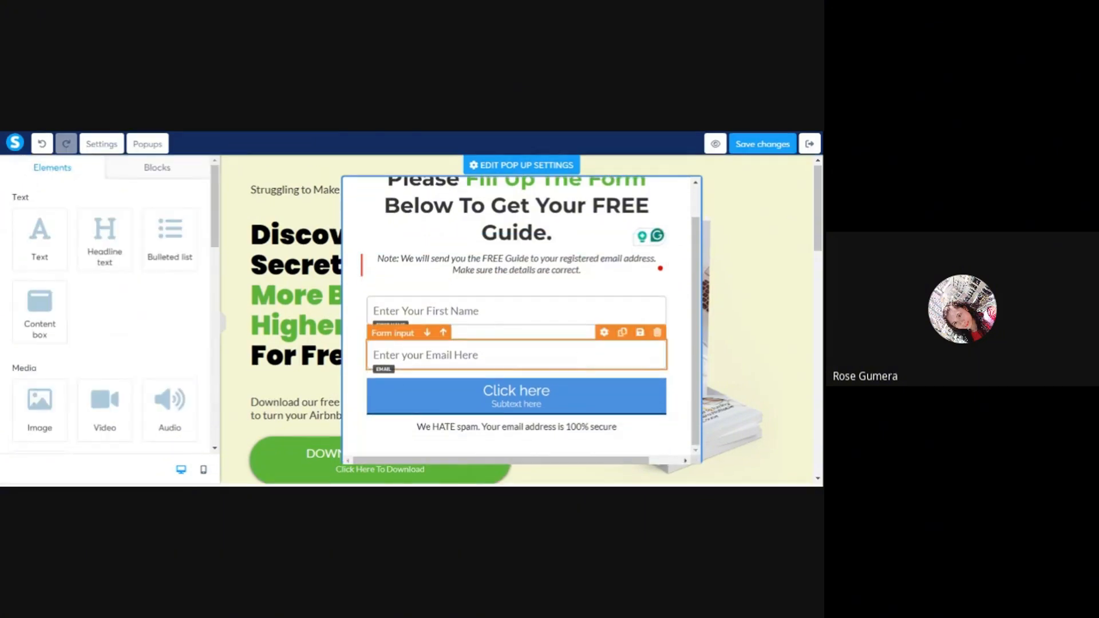
pyautogui.click(401, 395)
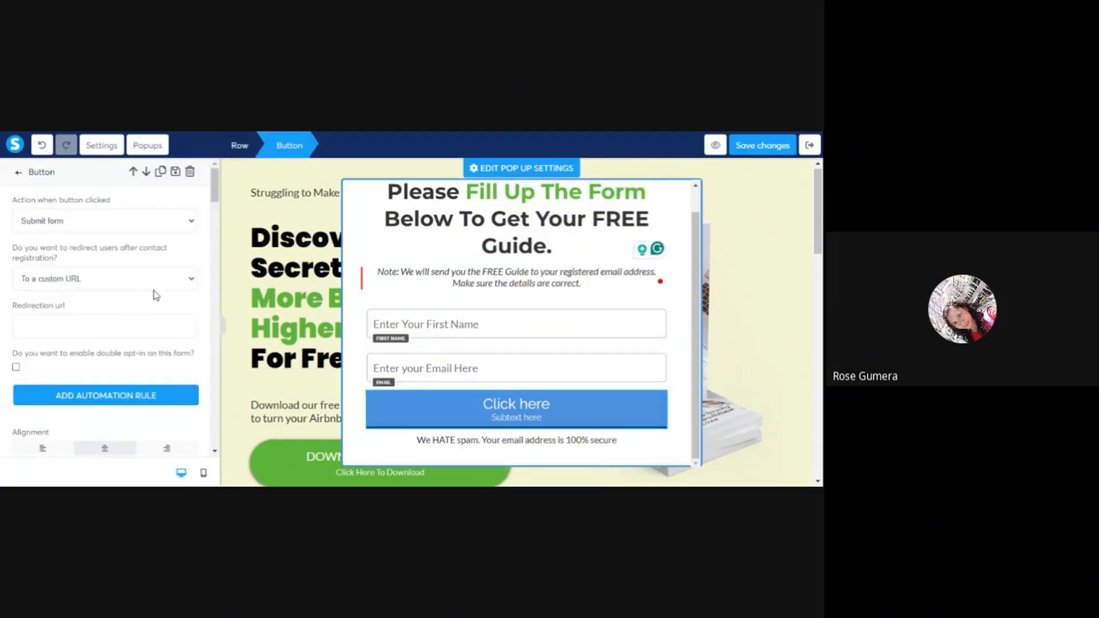
pyautogui.scroll(-5, 146, 274)
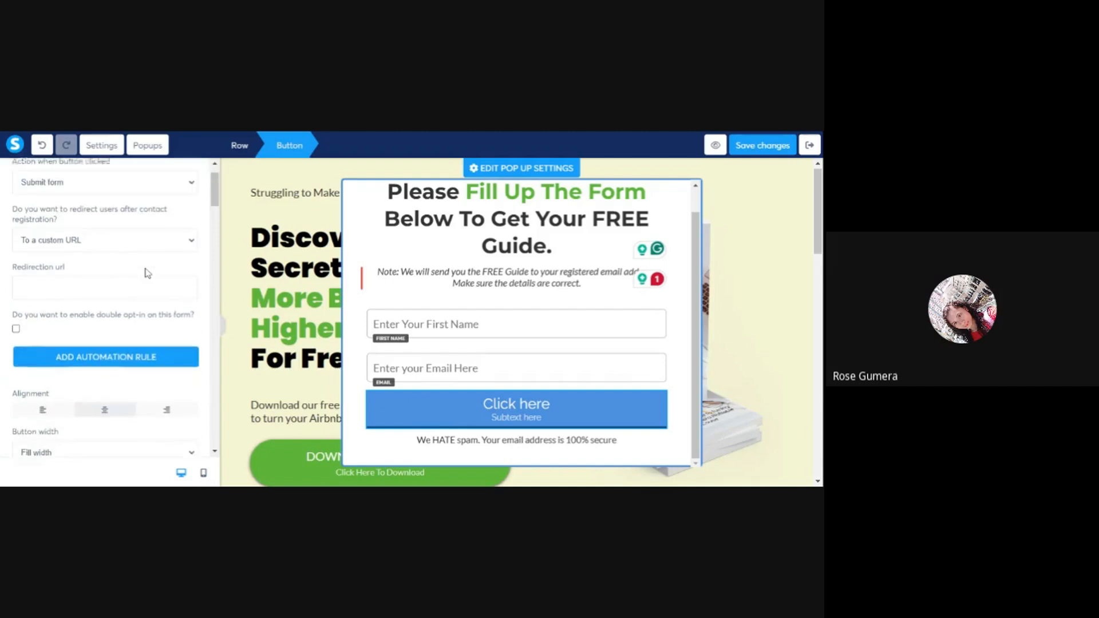
pyautogui.scroll(-5, 147, 273)
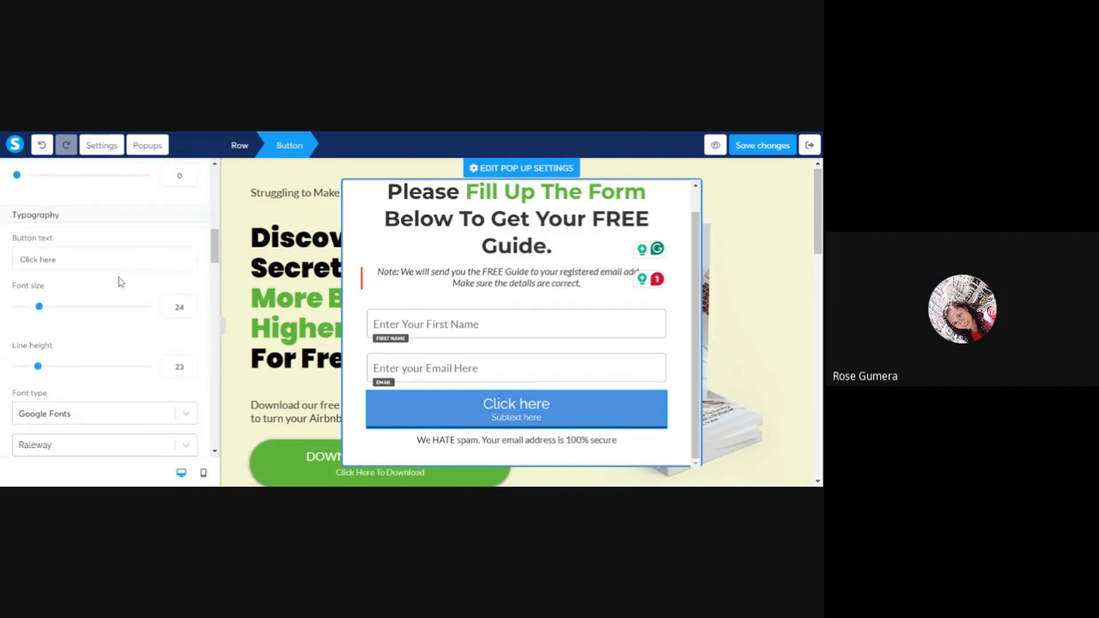
pyautogui.moveTo(56, 260); pyautogui.dragTo(3, 259)
pyautogui.write('Yes')
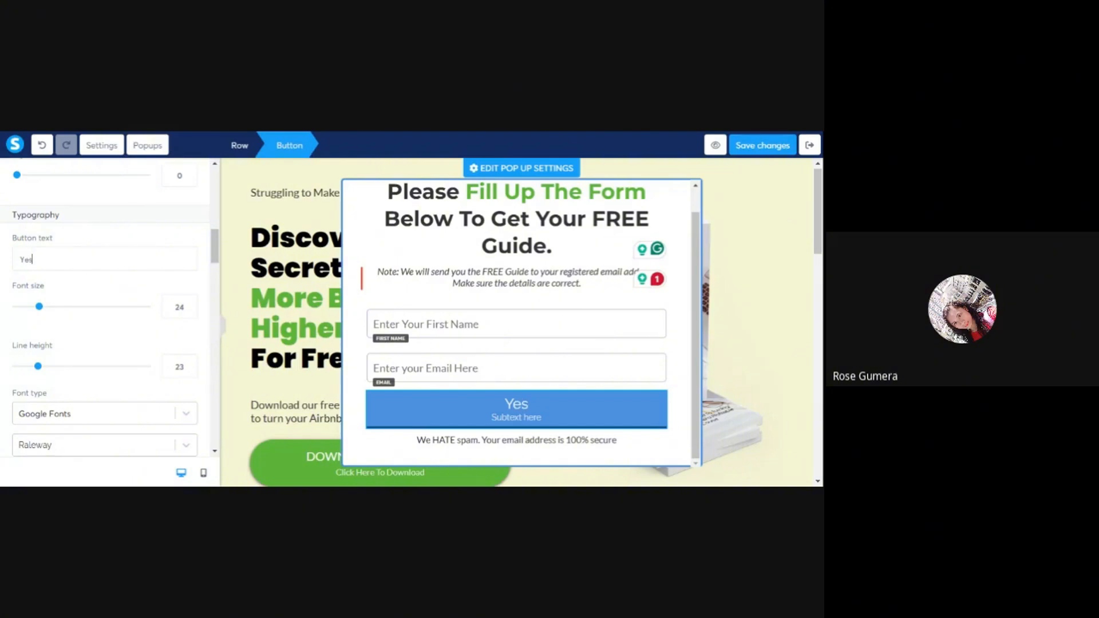
pyautogui.write(', I want')
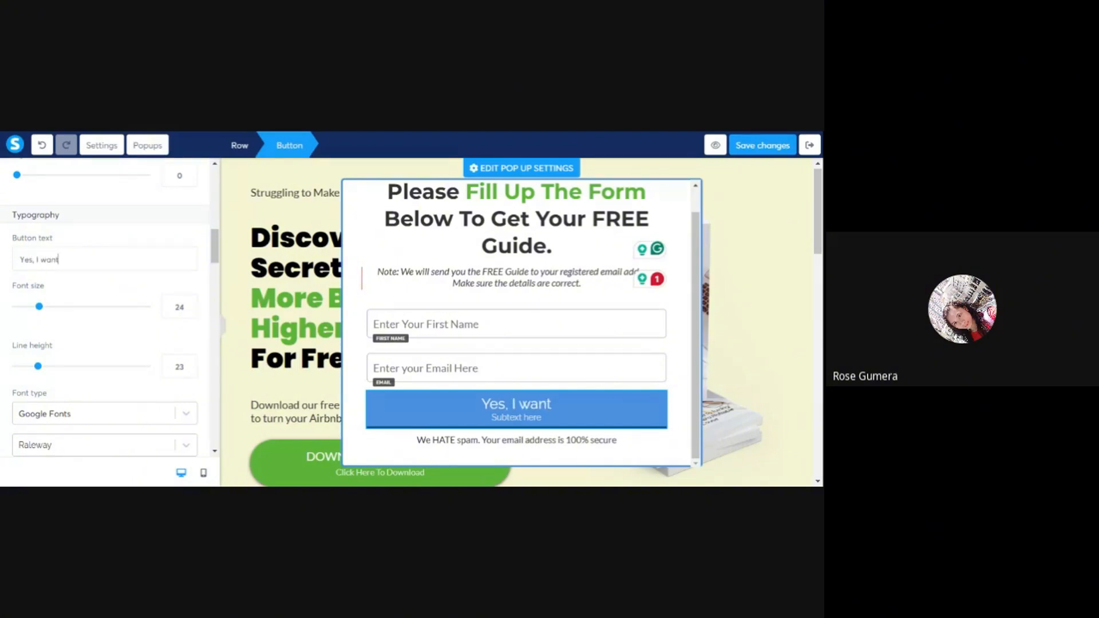
pyautogui.write(' to get the ')
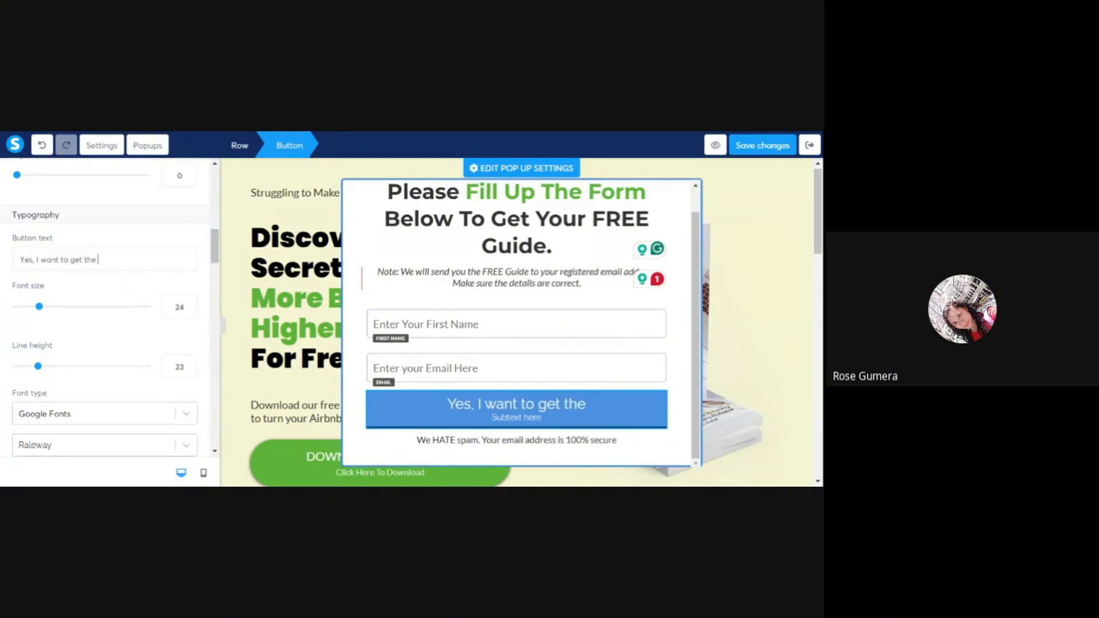
pyautogui.write('FREE G')
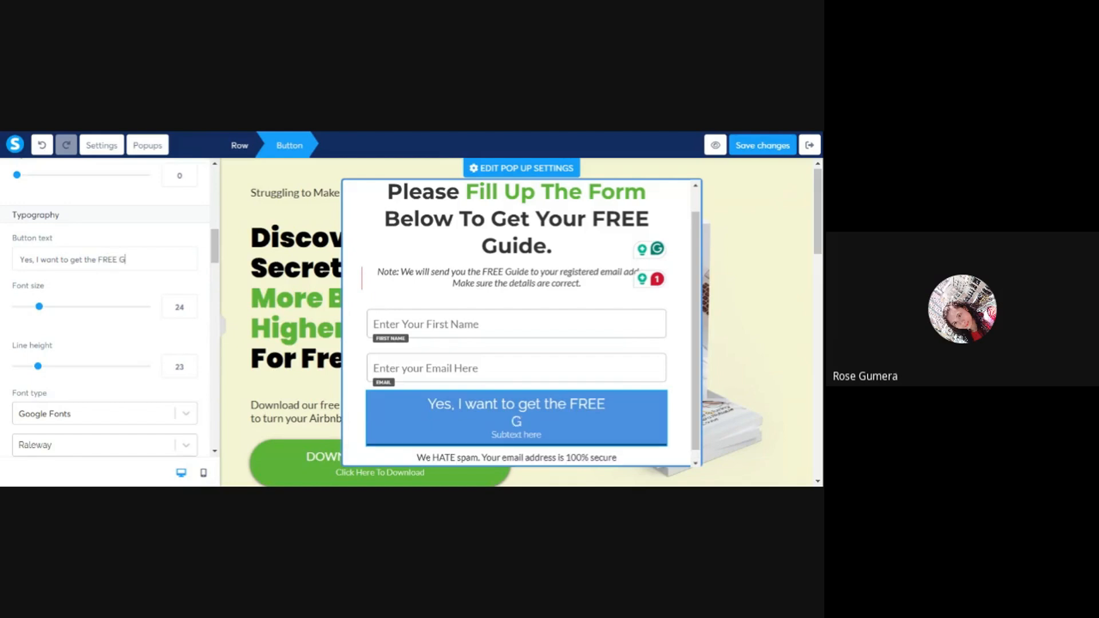
pyautogui.write('uide')
# Step: Replace the popup button's subtext with "Click Here To Proceed"
pyautogui.scroll(-4, 147, 361)
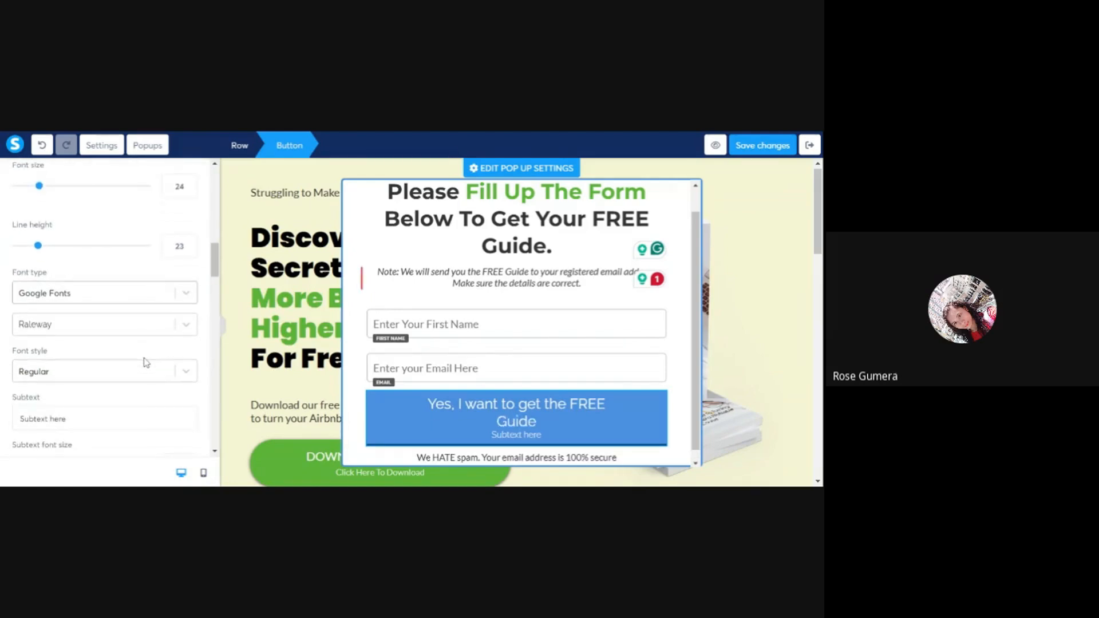
pyautogui.moveTo(69, 359); pyautogui.dragTo(3, 367)
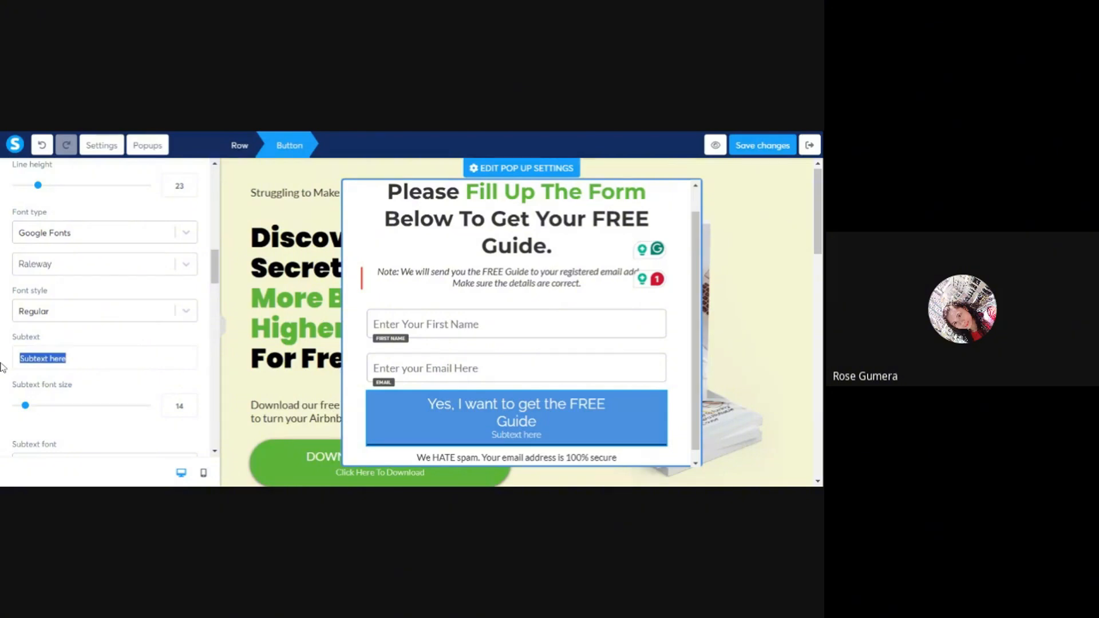
pyautogui.write('Click H')
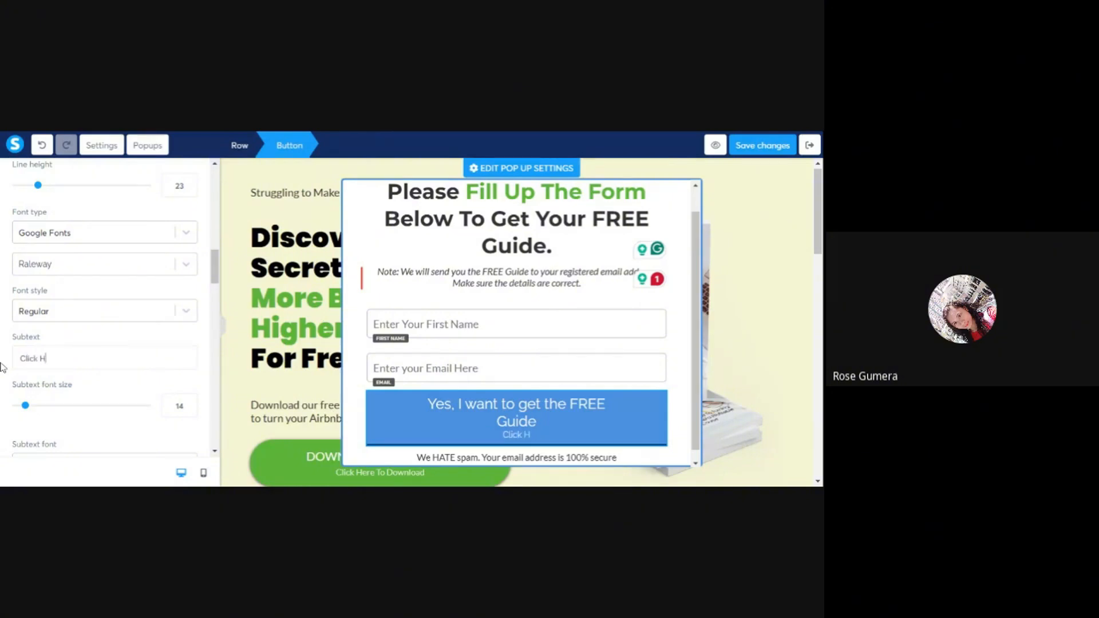
pyautogui.write('ere To Proceed')
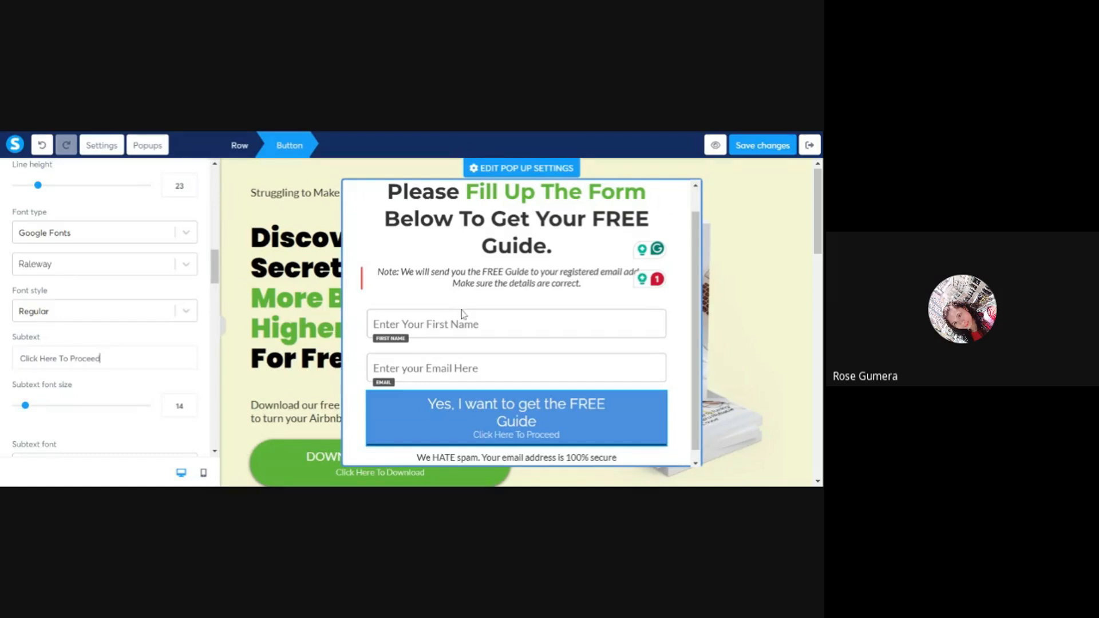
pyautogui.click(489, 311)
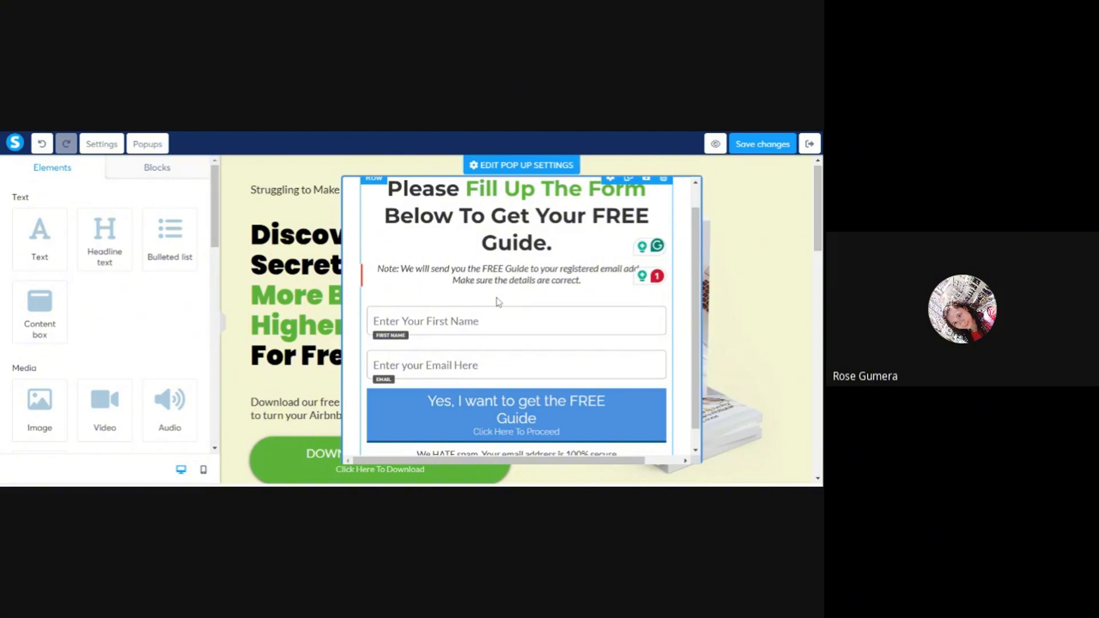
# Step: Look through the popup button's settings for its padding, rounded corner and border options
pyautogui.click(441, 418)
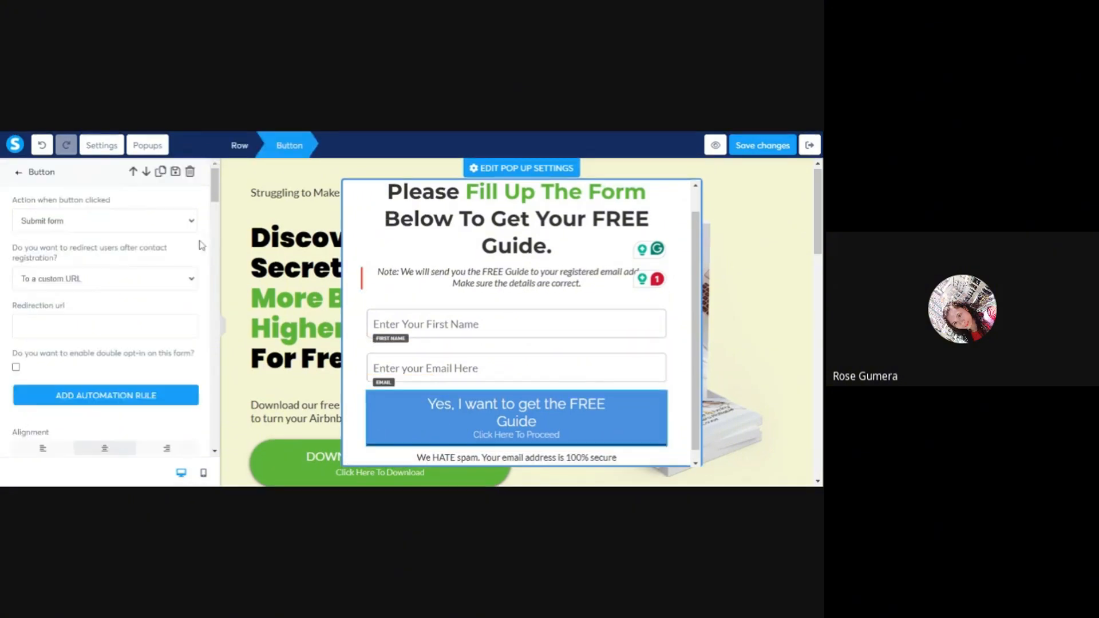
pyautogui.moveTo(218, 198); pyautogui.dragTo(208, 348)
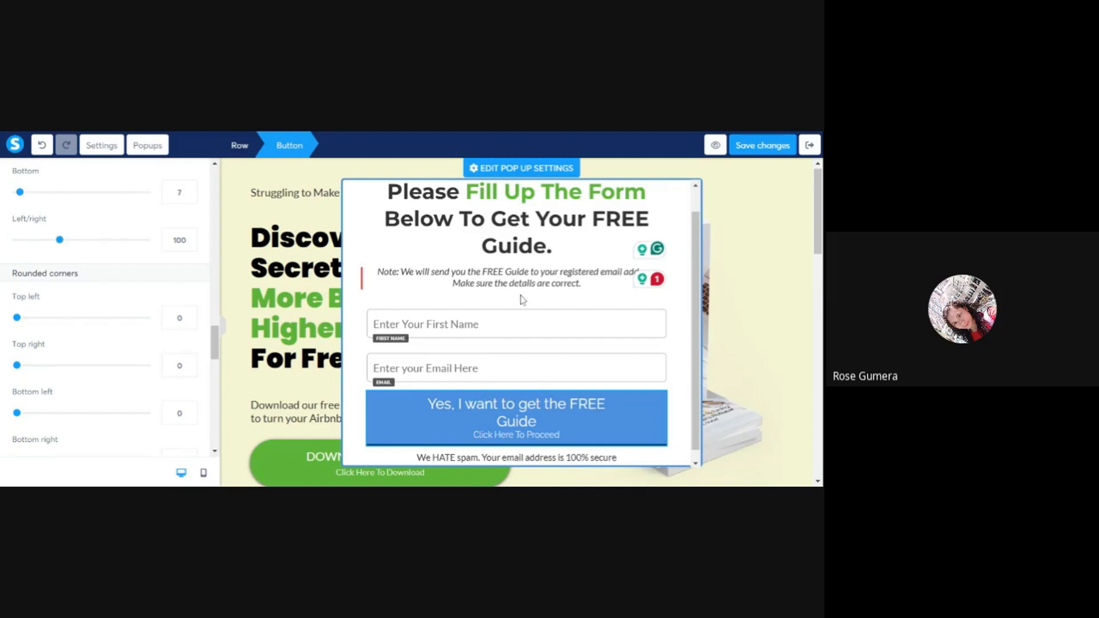
pyautogui.click(486, 426)
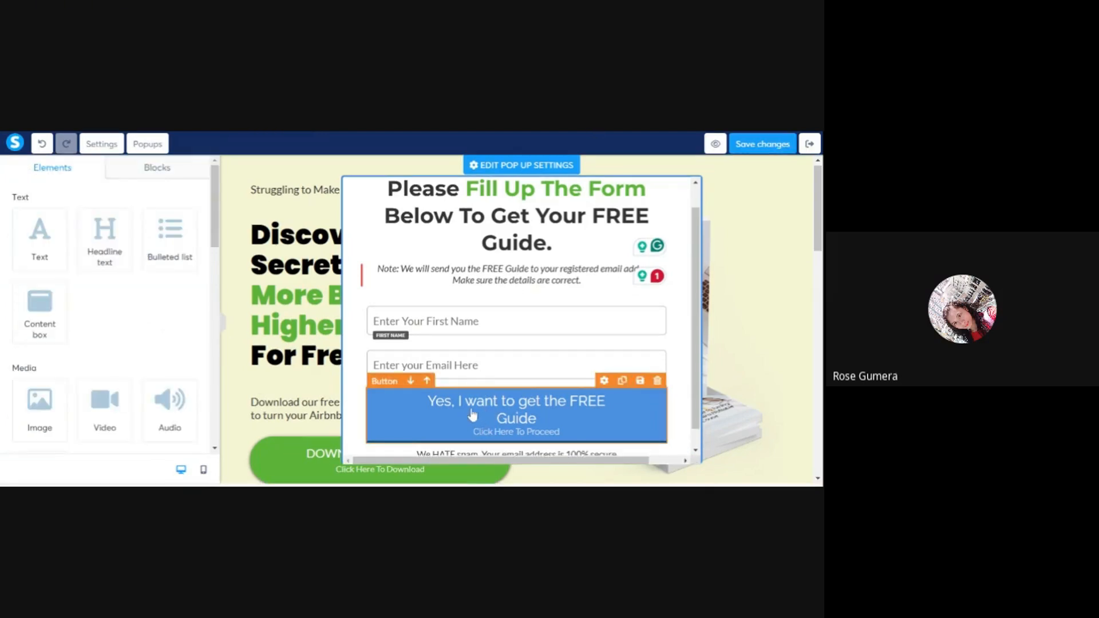
pyautogui.moveTo(215, 206); pyautogui.dragTo(207, 336)
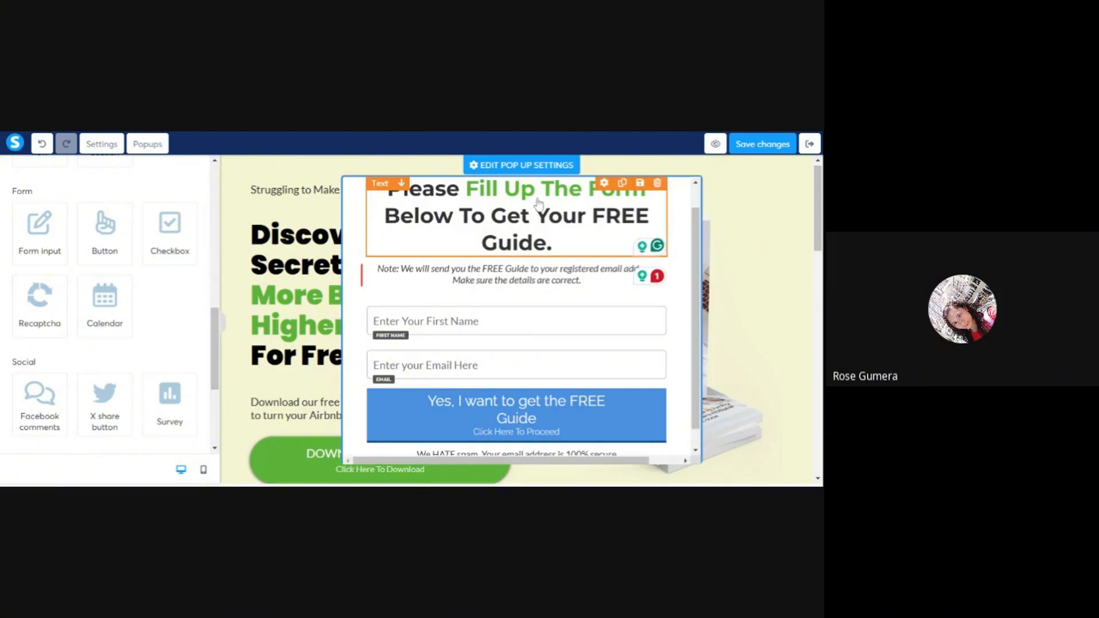
pyautogui.click(507, 419)
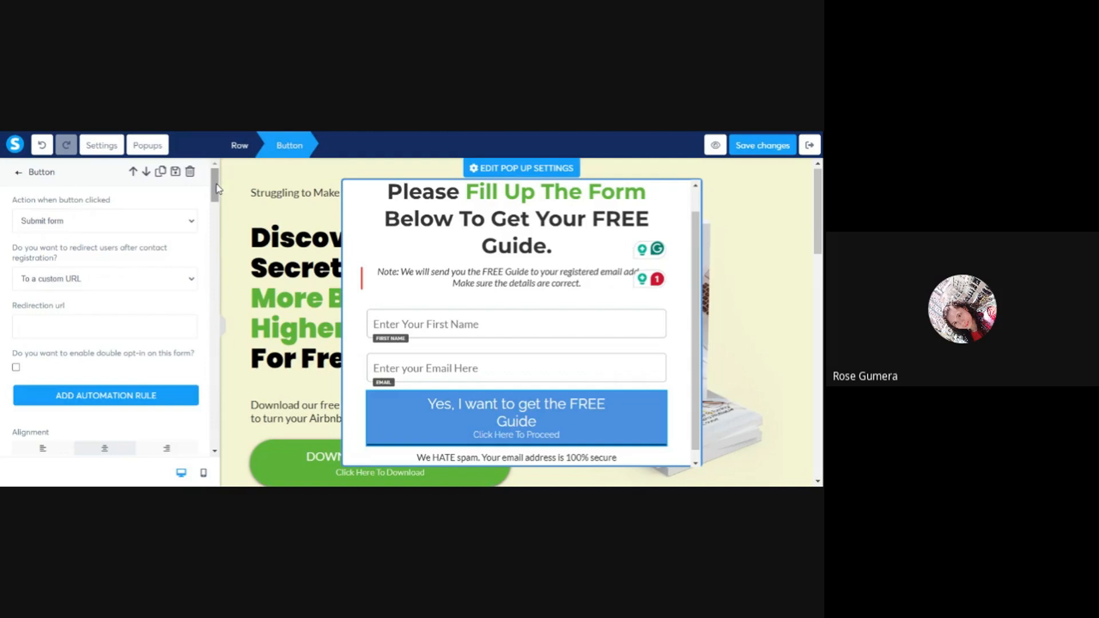
pyautogui.moveTo(217, 189); pyautogui.dragTo(208, 243)
pyautogui.scroll(-10, 160, 328)
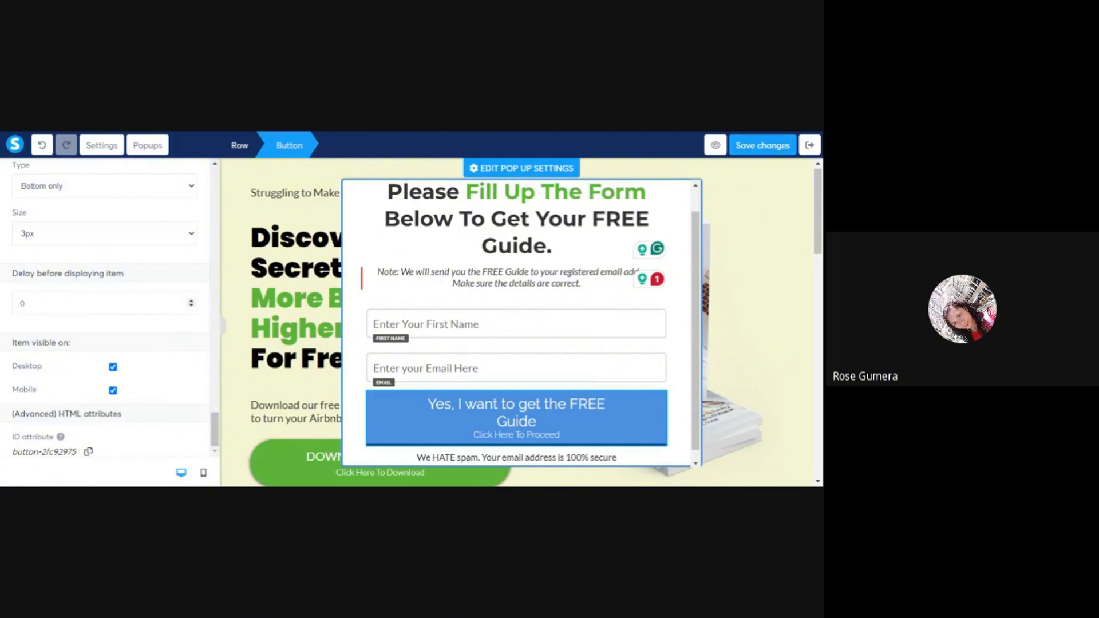
pyautogui.scroll(10, 108, 309)
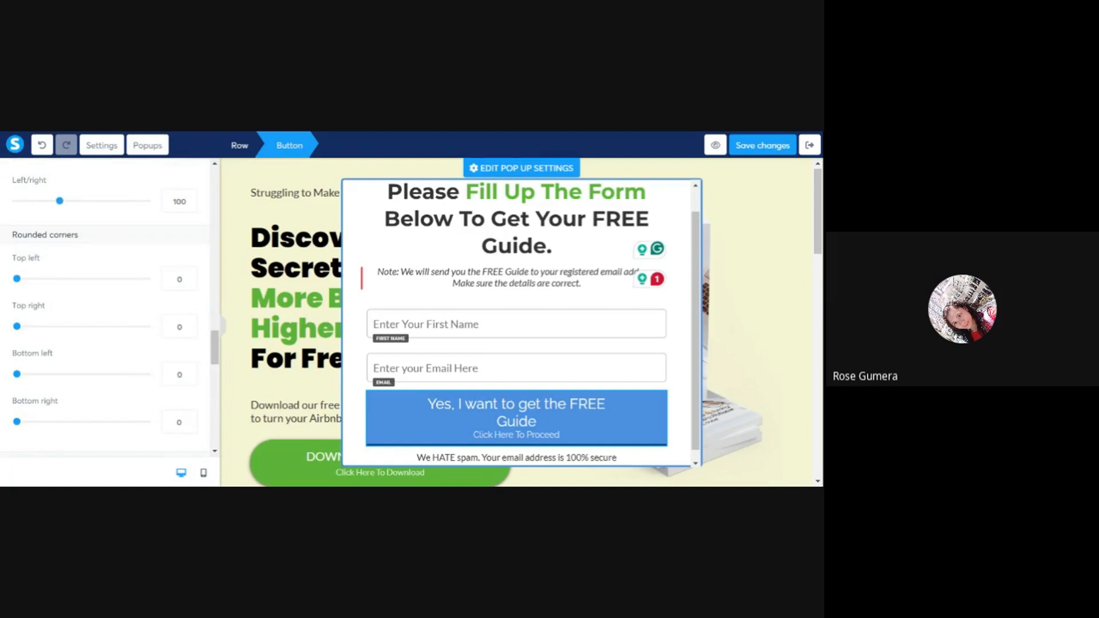
pyautogui.scroll(1, 106, 309)
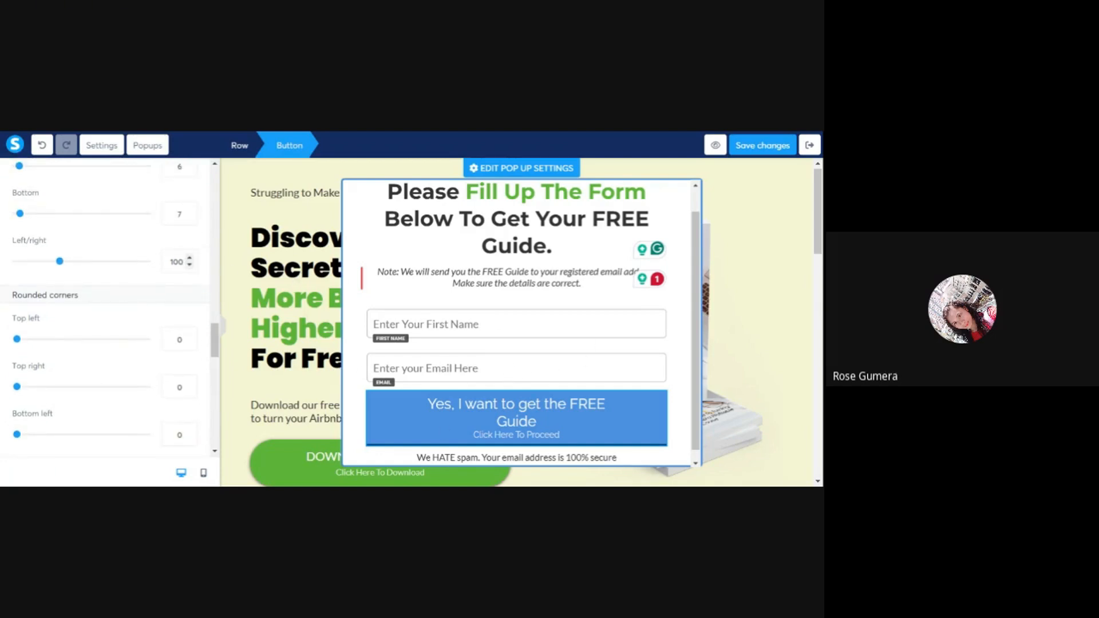
# Step: Try left/right padding values of 80, 50 and 100 on the popup button
pyautogui.moveTo(180, 261); pyautogui.dragTo(170, 262)
pyautogui.write('80')
pyautogui.click(494, 433)
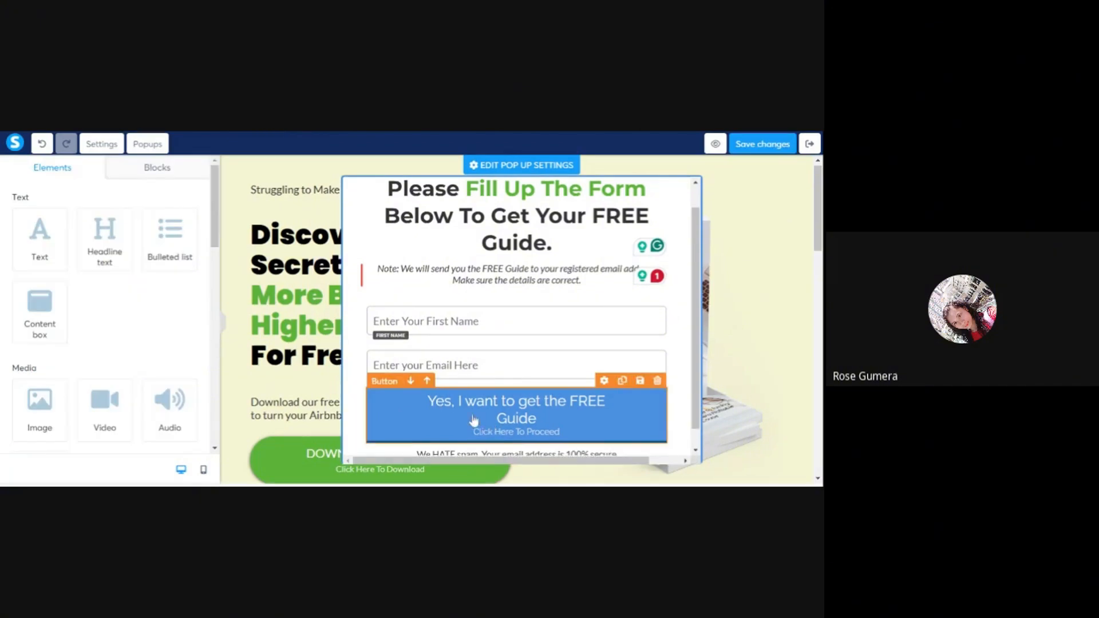
pyautogui.click(473, 420)
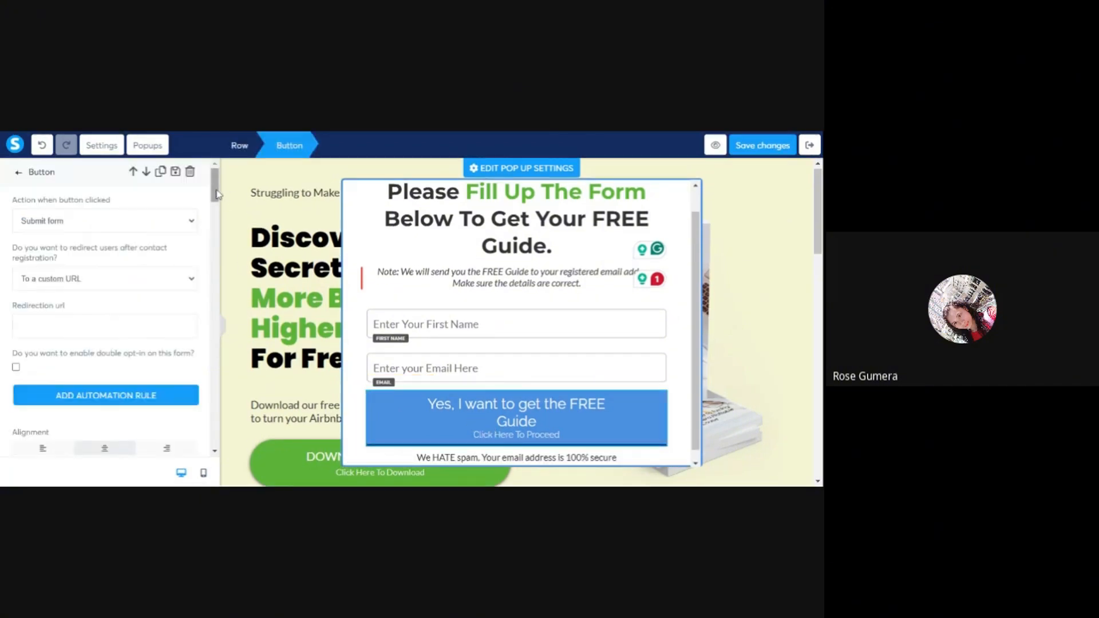
pyautogui.moveTo(216, 194); pyautogui.dragTo(163, 334)
pyautogui.write('50')
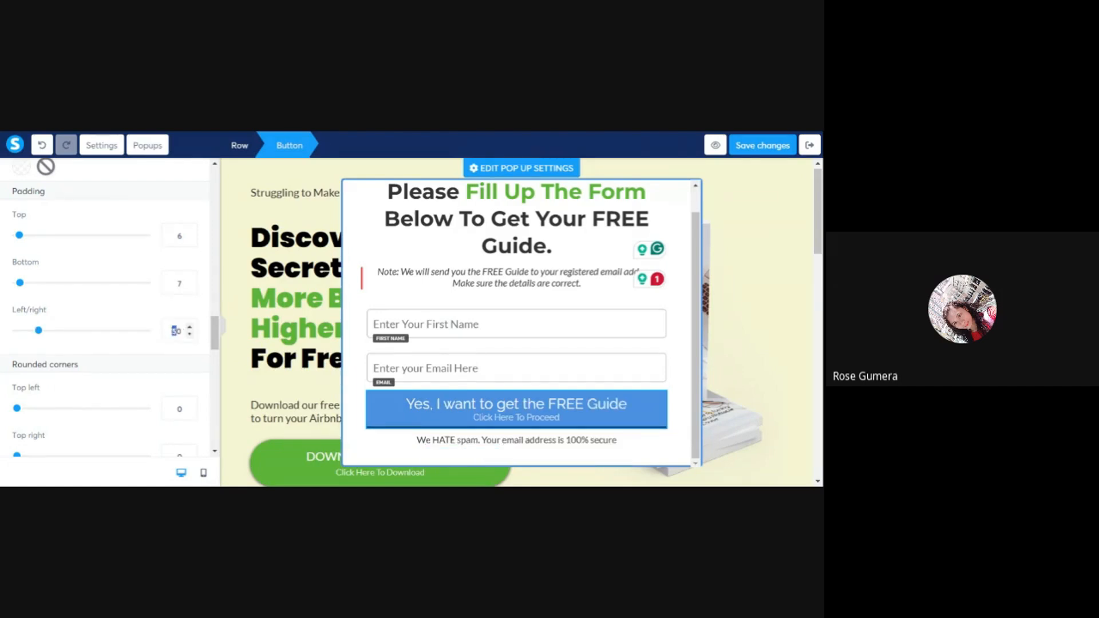
pyautogui.write('100')
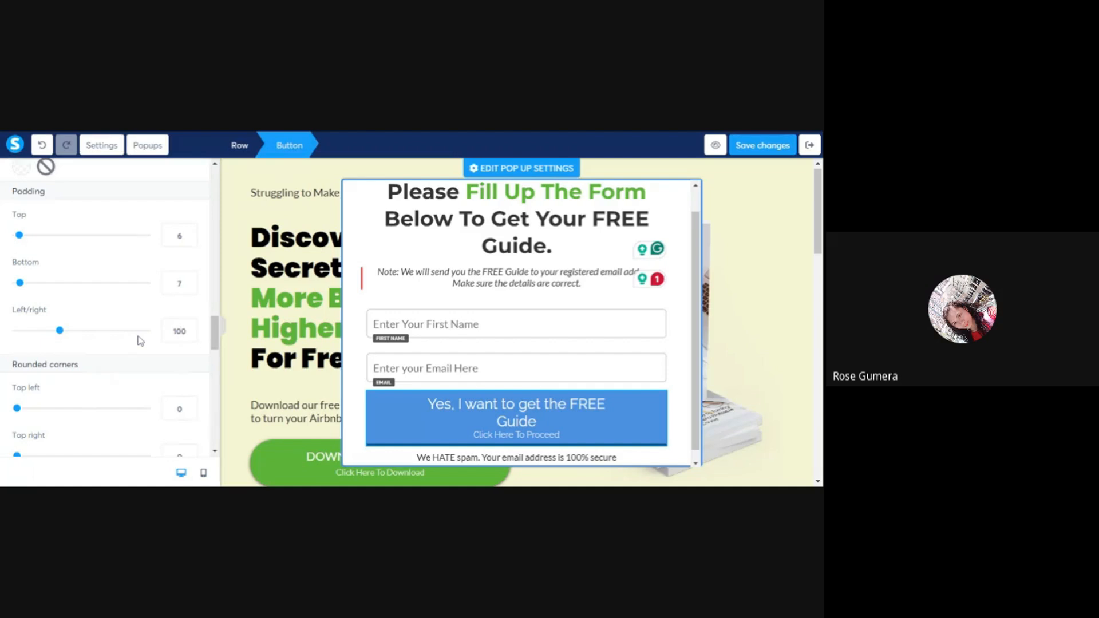
# Step: Set the popup button's left/right padding to 60 and its bottom padding to 10
pyautogui.press('BackSpace')
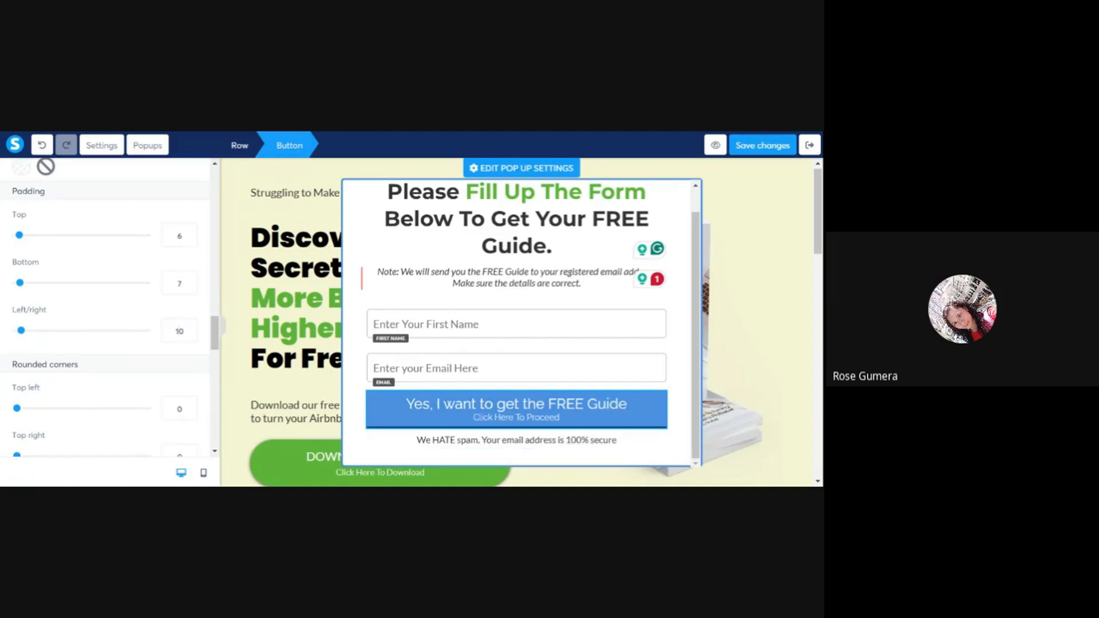
pyautogui.press('BackSpace')
pyautogui.write('6')
pyautogui.click(484, 411)
# Step: Try rounding the popup button's top-left and top-right corners with a value of 8
pyautogui.click(408, 402)
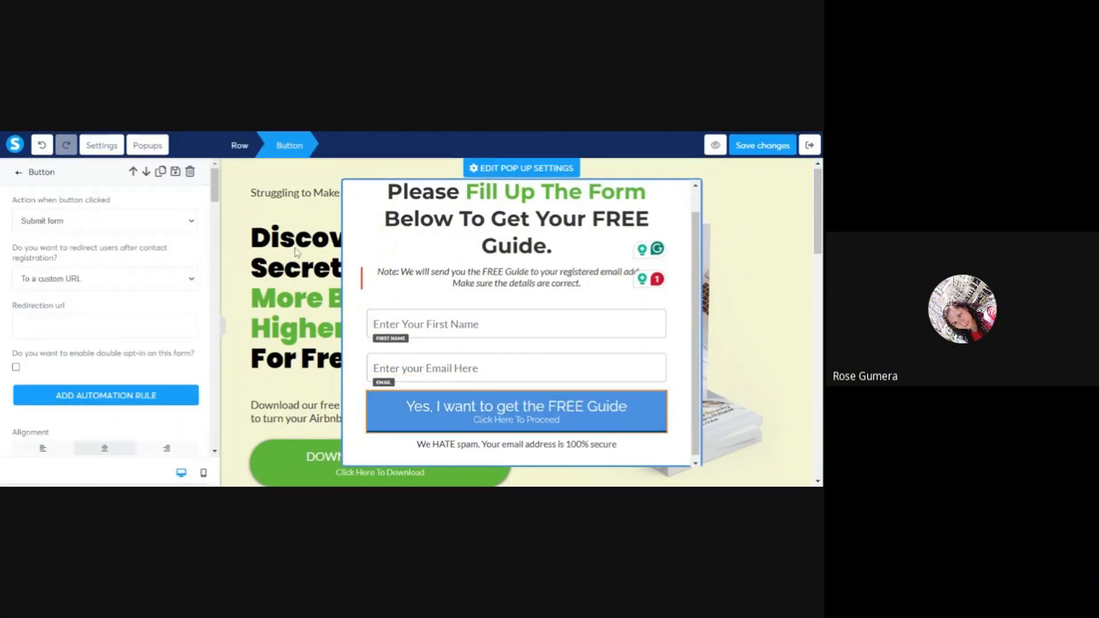
pyautogui.moveTo(216, 195); pyautogui.dragTo(213, 347)
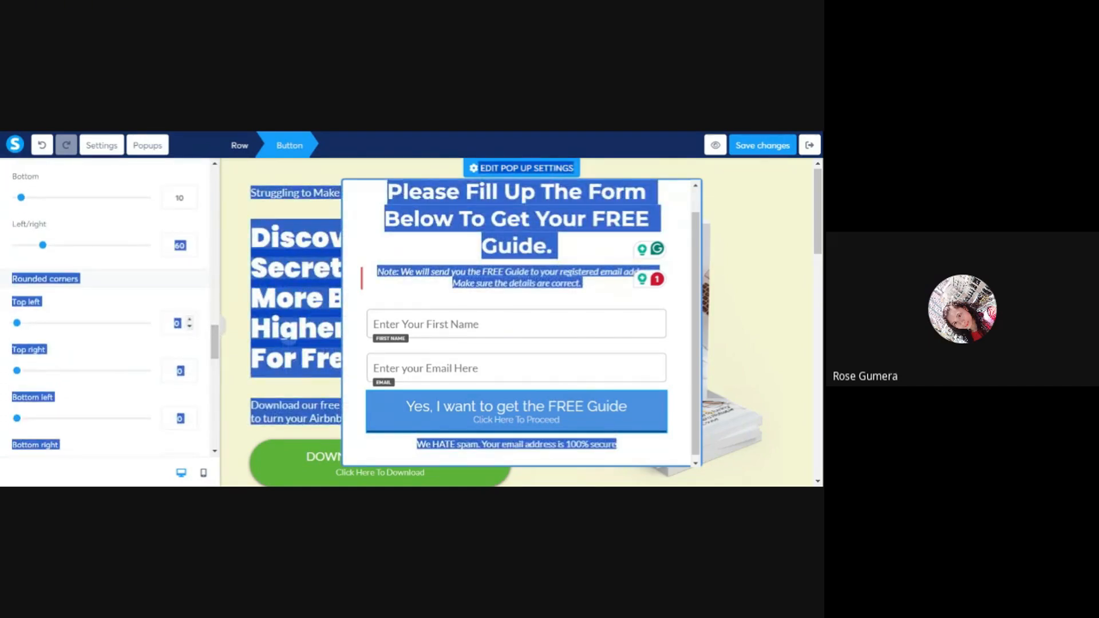
pyautogui.click(181, 322)
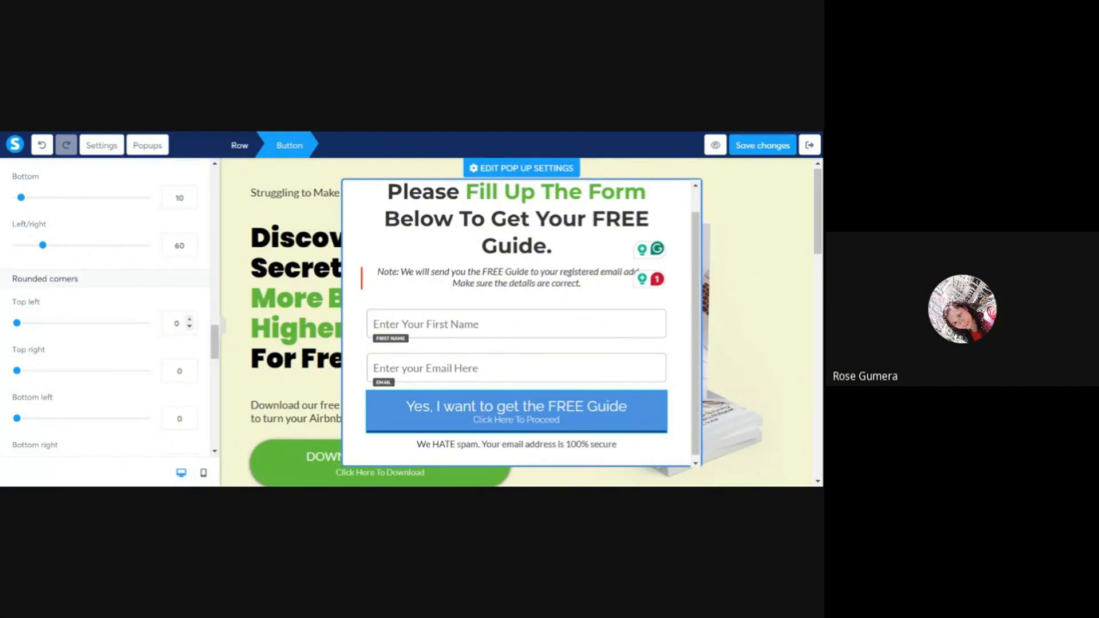
pyautogui.write('8')
pyautogui.press('Tab')
pyautogui.write('8')
pyautogui.press('Tab')
# Step: Set the rounding of the popup button's top-left and top-right corners to 100
pyautogui.doubleClick(188, 323)
pyautogui.write('100')
pyautogui.doubleClick(188, 371)
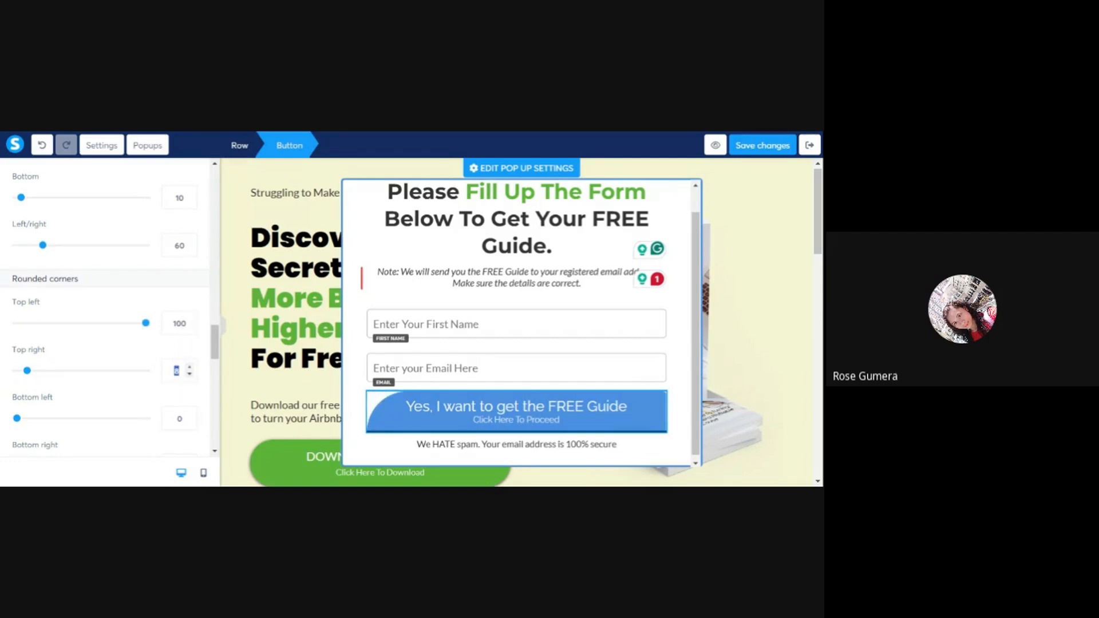
pyautogui.write('100')
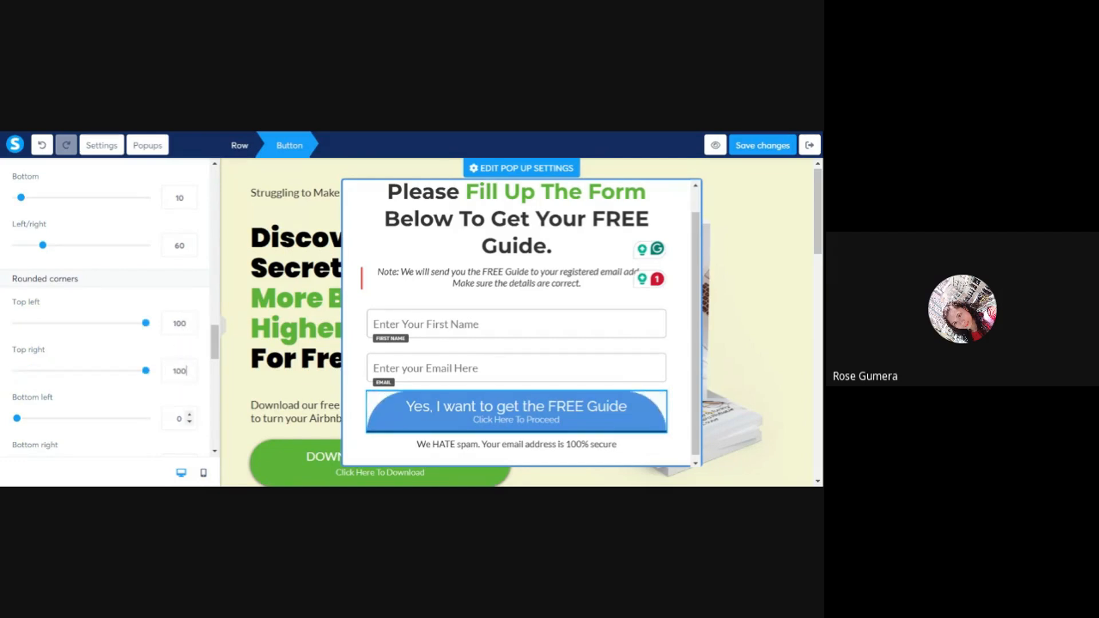
# Step: Set the rounding of the popup button's bottom-left and bottom-right corners to 100
pyautogui.write('100')
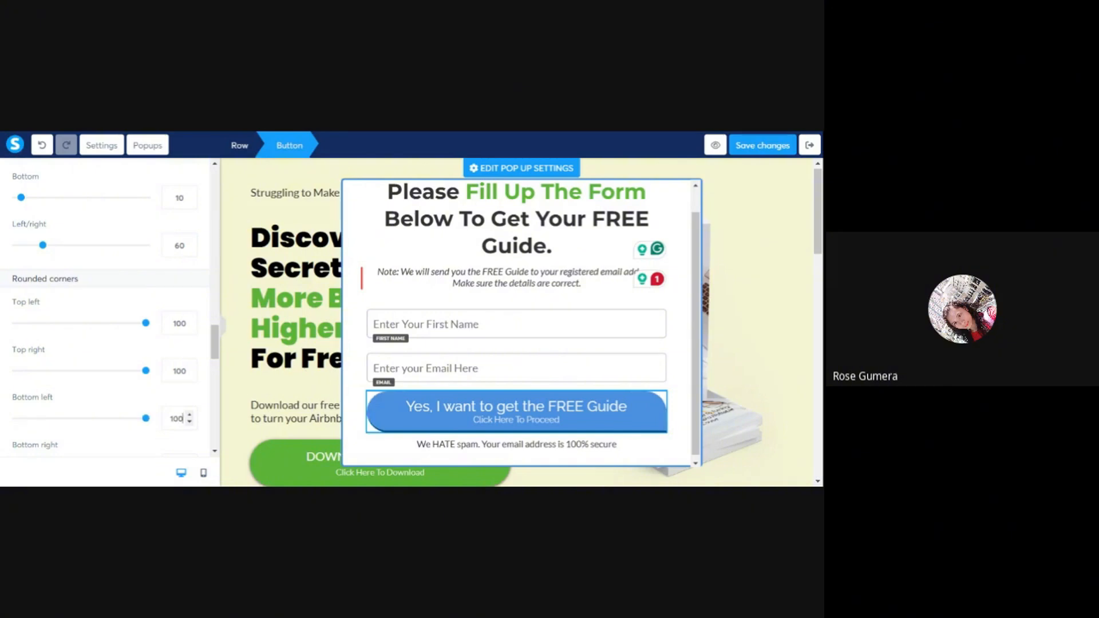
pyautogui.scroll(-1, 181, 418)
pyautogui.write('100')
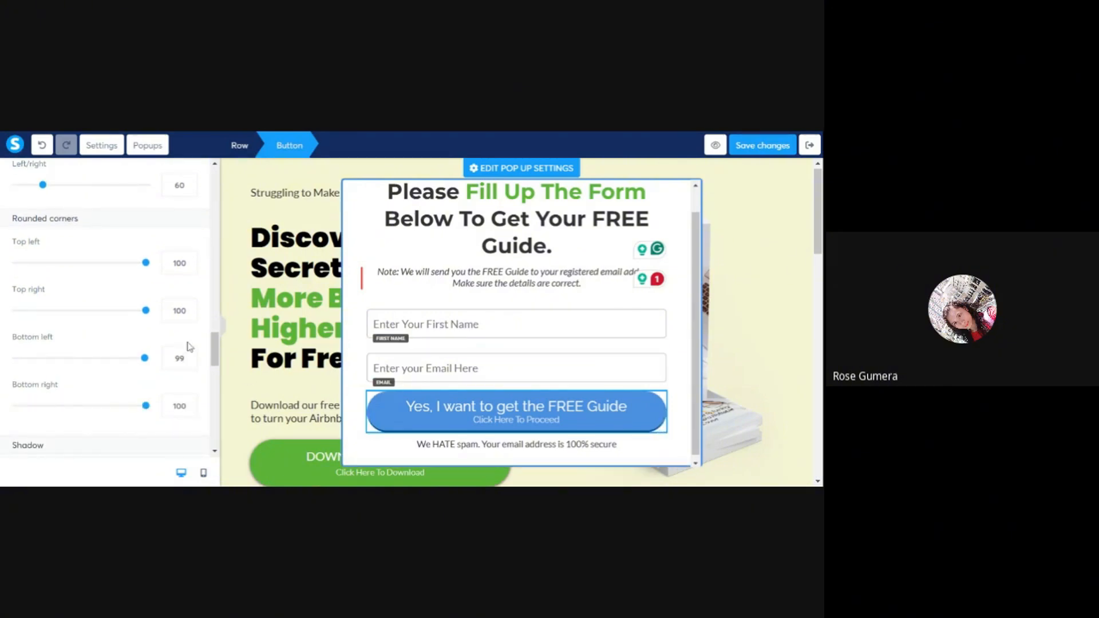
pyautogui.scroll(-3, 142, 392)
# Step: Change the popup button's background color to the saved green 5CB338
pyautogui.scroll(10, 142, 391)
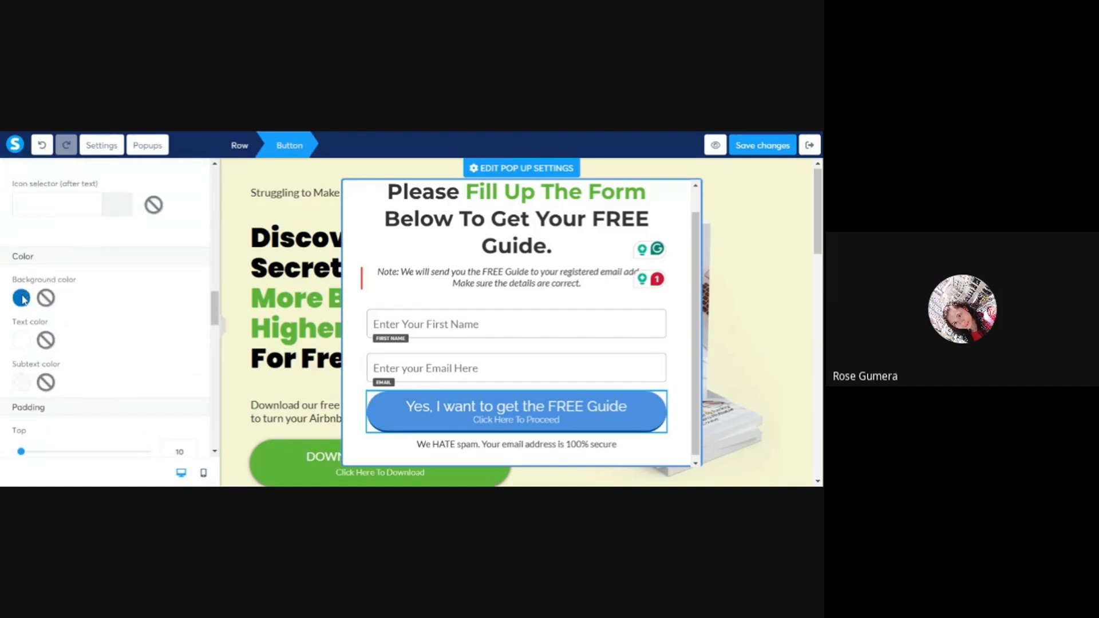
pyautogui.click(22, 298)
pyautogui.click(147, 418)
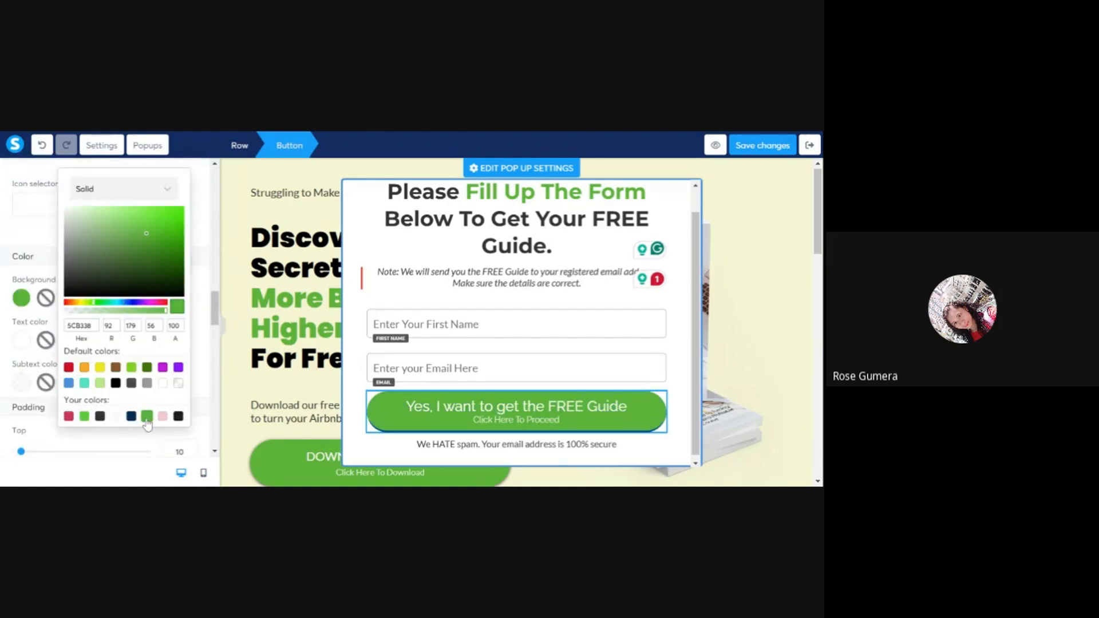
pyautogui.click(21, 298)
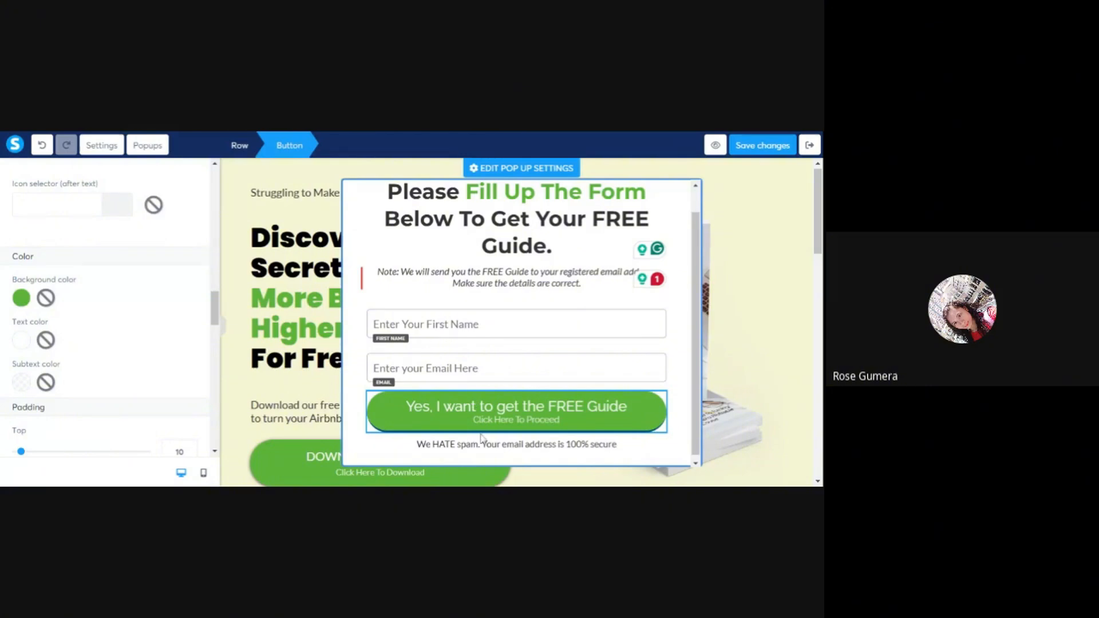
# Step: Change the popup button's bottom border color to yellow F8E71C
pyautogui.moveTo(214, 309); pyautogui.dragTo(209, 388)
pyautogui.scroll(-6, 147, 306)
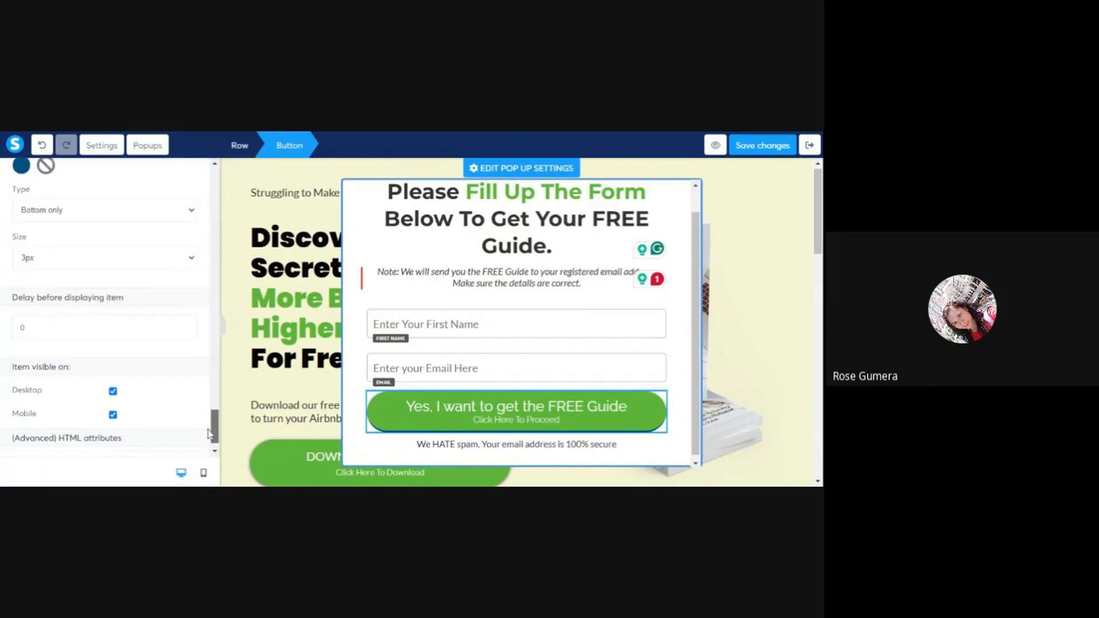
pyautogui.scroll(2, 143, 307)
pyautogui.scroll(1, 92, 304)
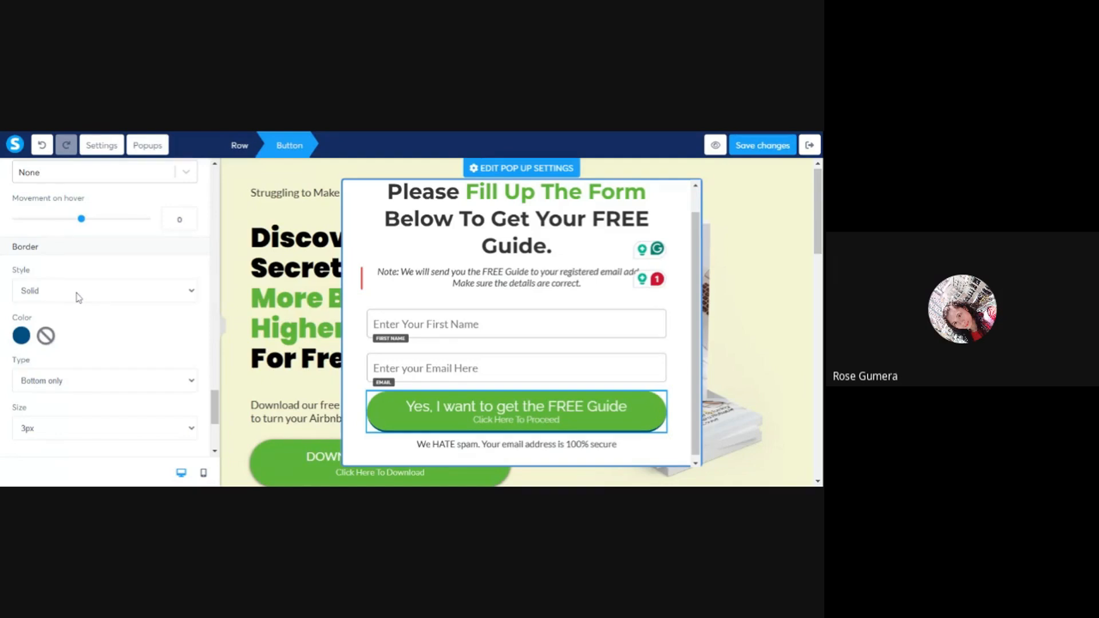
pyautogui.click(23, 338)
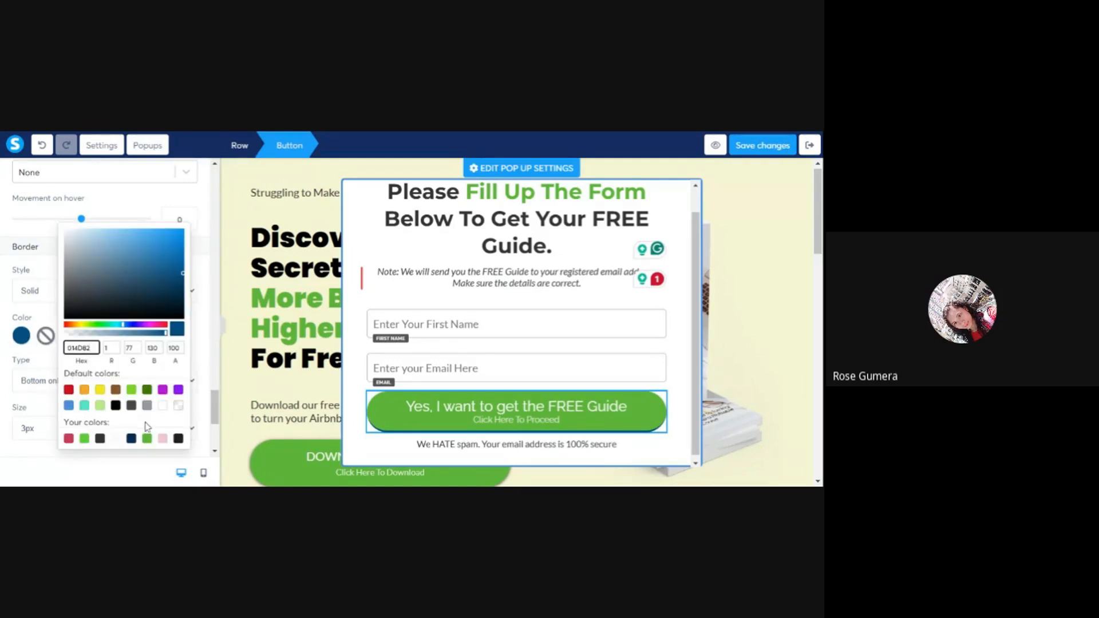
pyautogui.click(100, 390)
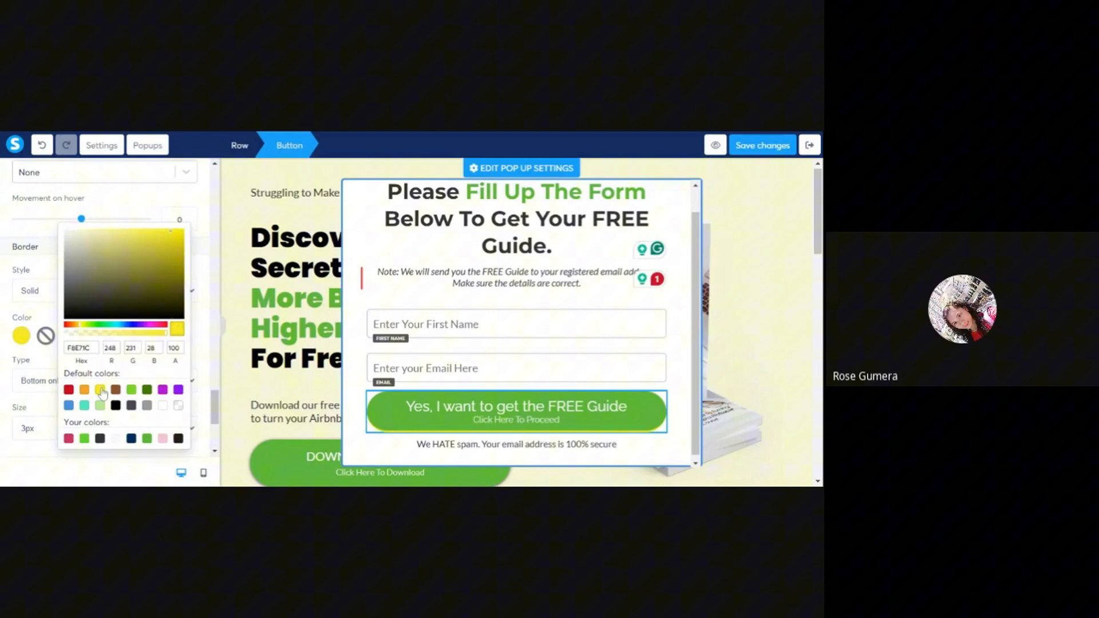
pyautogui.click(23, 339)
pyautogui.click(608, 432)
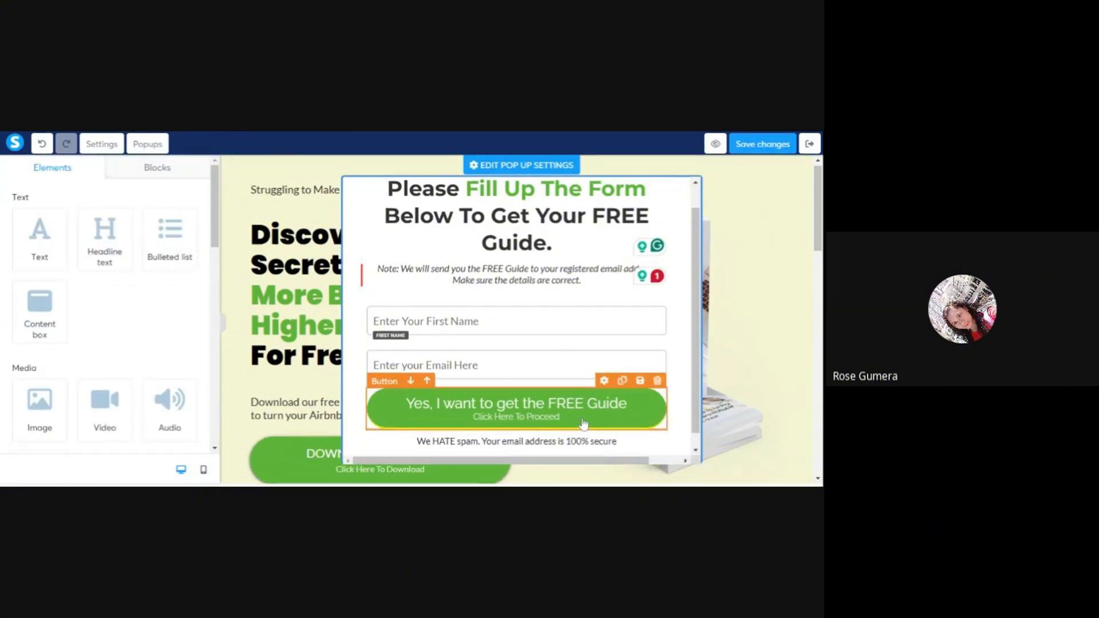
# Step: Switch the popup button's background fill from solid to gradient
pyautogui.click(583, 424)
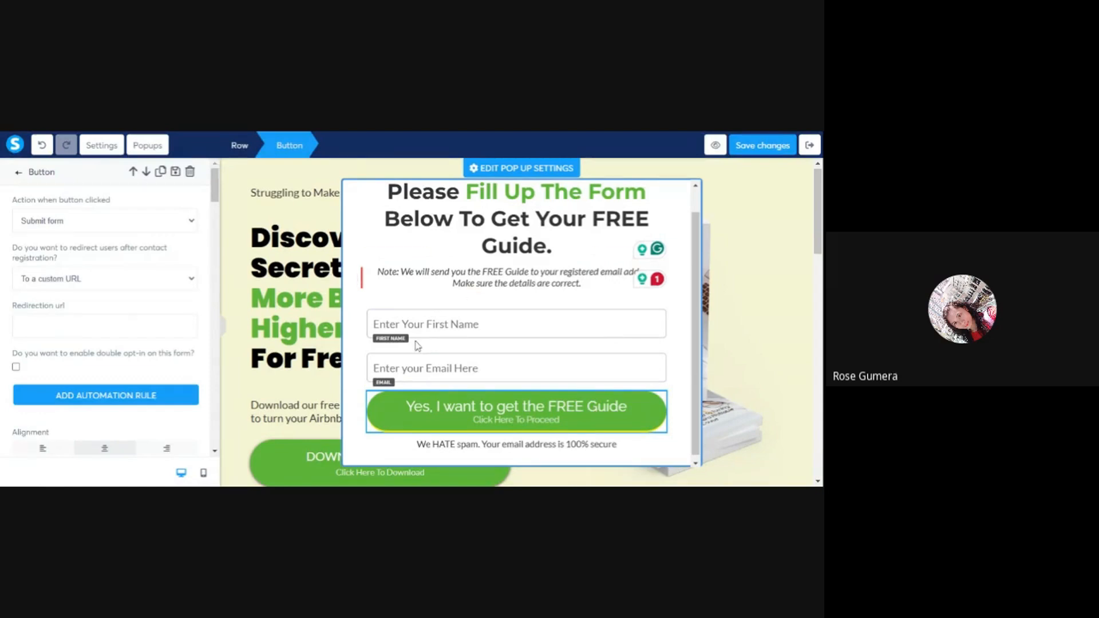
pyautogui.scroll(-5, 140, 273)
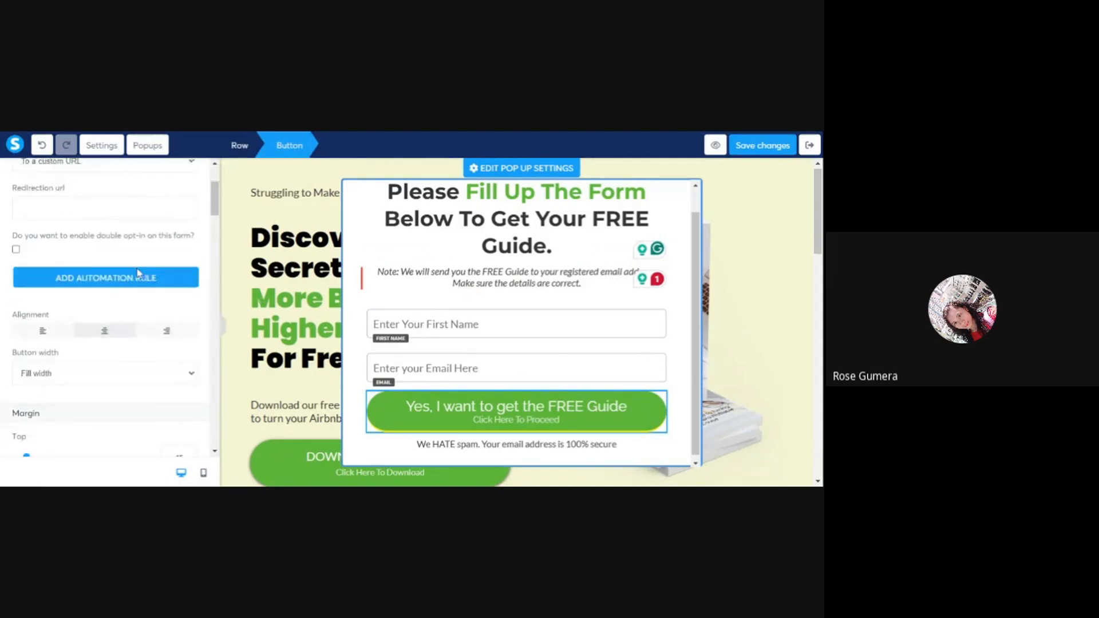
pyautogui.scroll(-8, 140, 273)
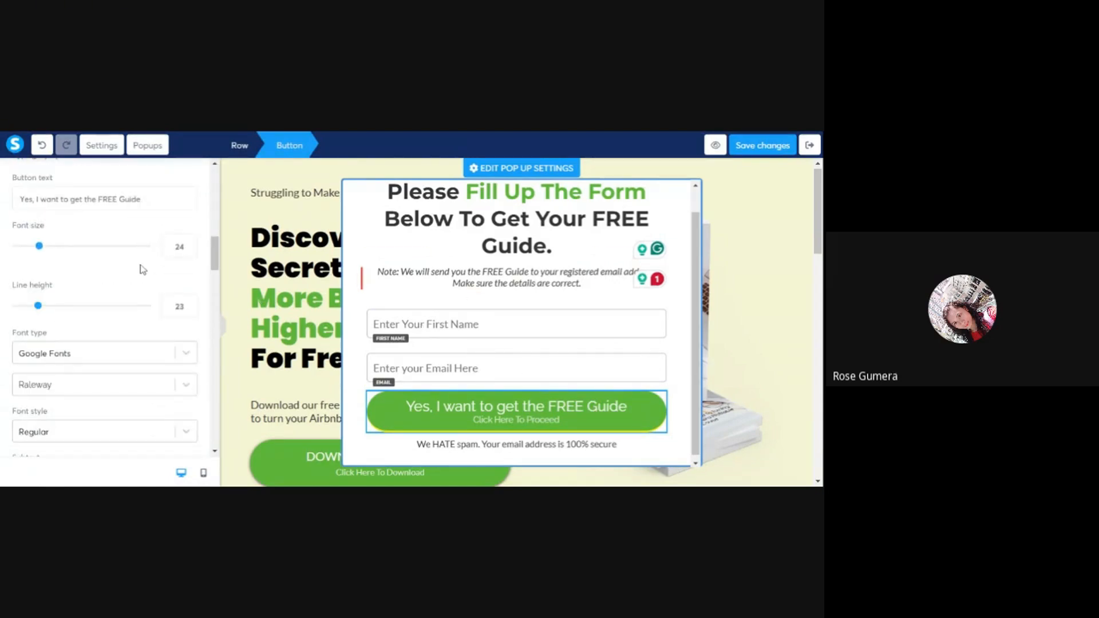
pyautogui.scroll(-8, 143, 269)
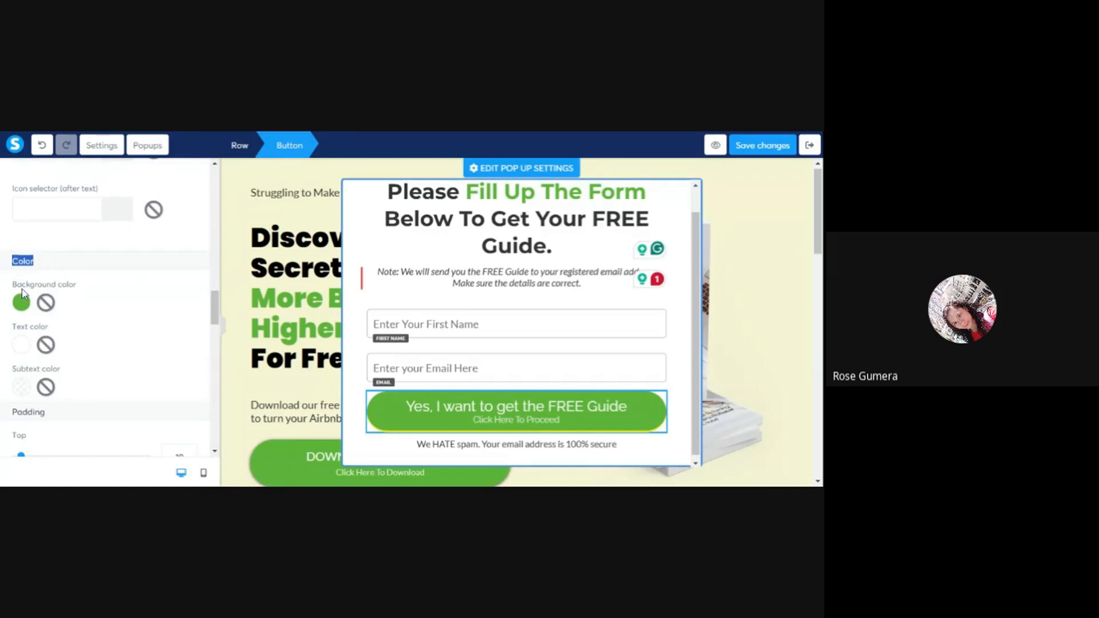
pyautogui.moveTo(16, 285); pyautogui.dragTo(67, 286)
pyautogui.click(23, 304)
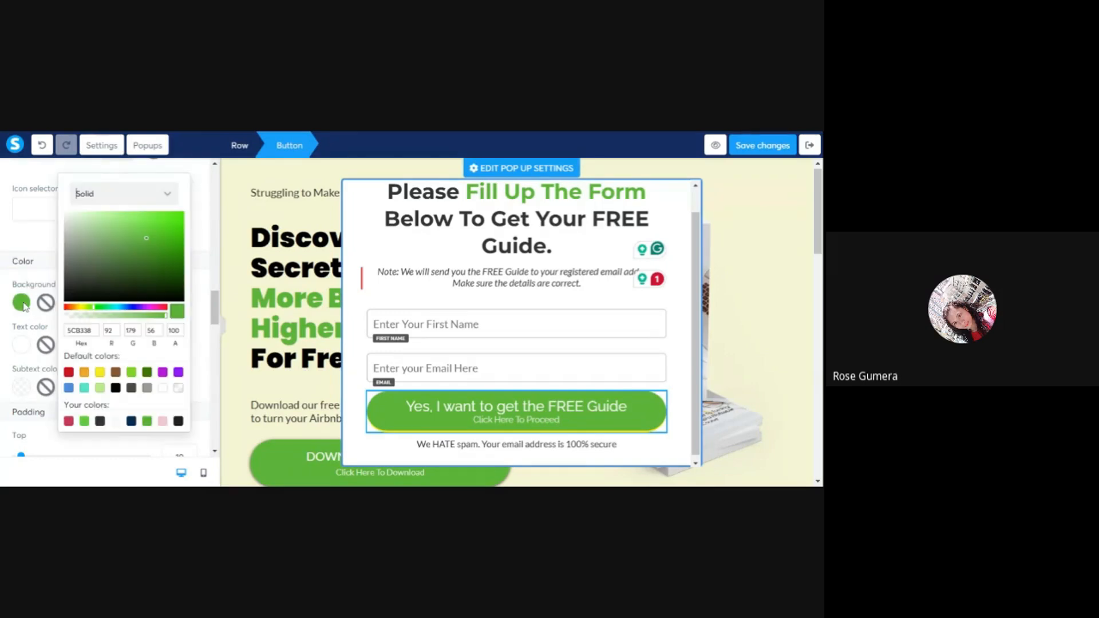
pyautogui.click(105, 198)
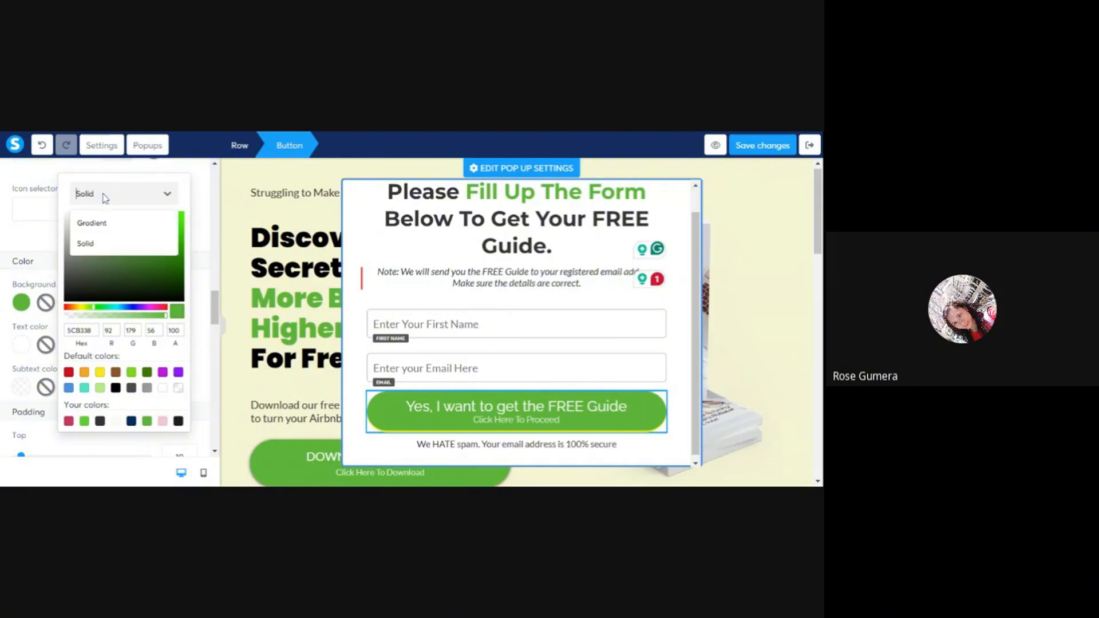
pyautogui.click(98, 226)
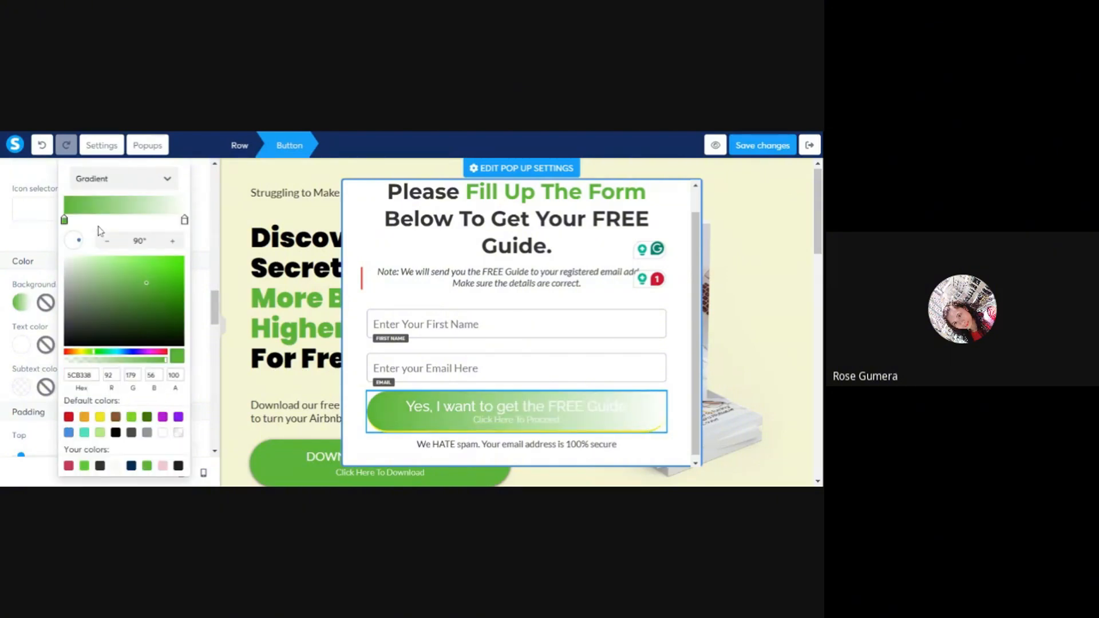
# Step: Set the end color of the popup button's background gradient to dark olive 595A08
pyautogui.click(185, 220)
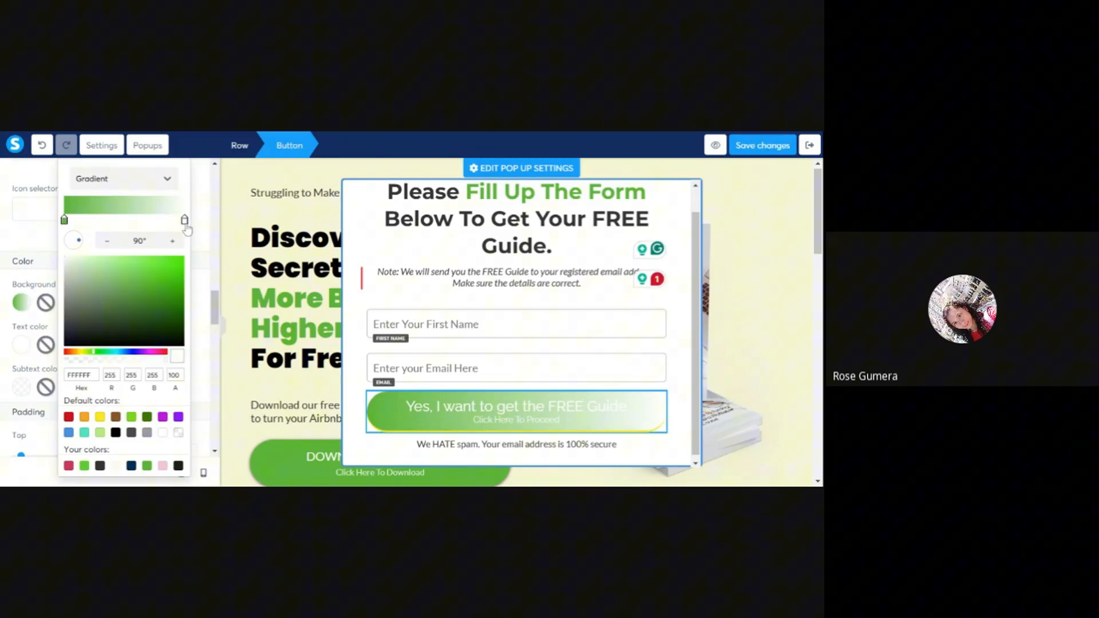
pyautogui.click(82, 351)
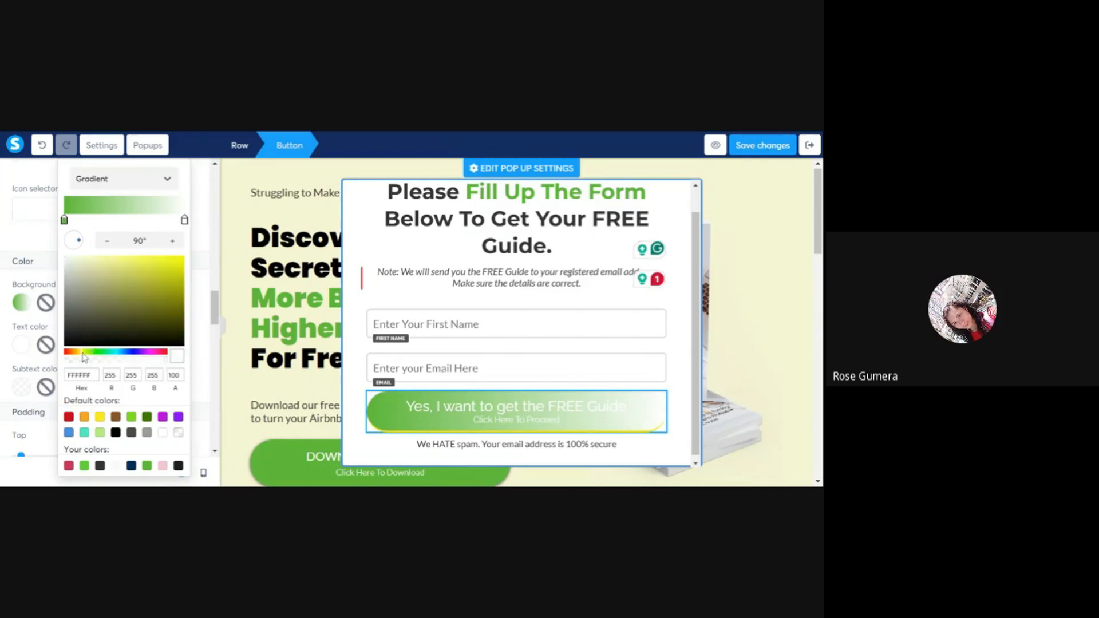
pyautogui.click(167, 269)
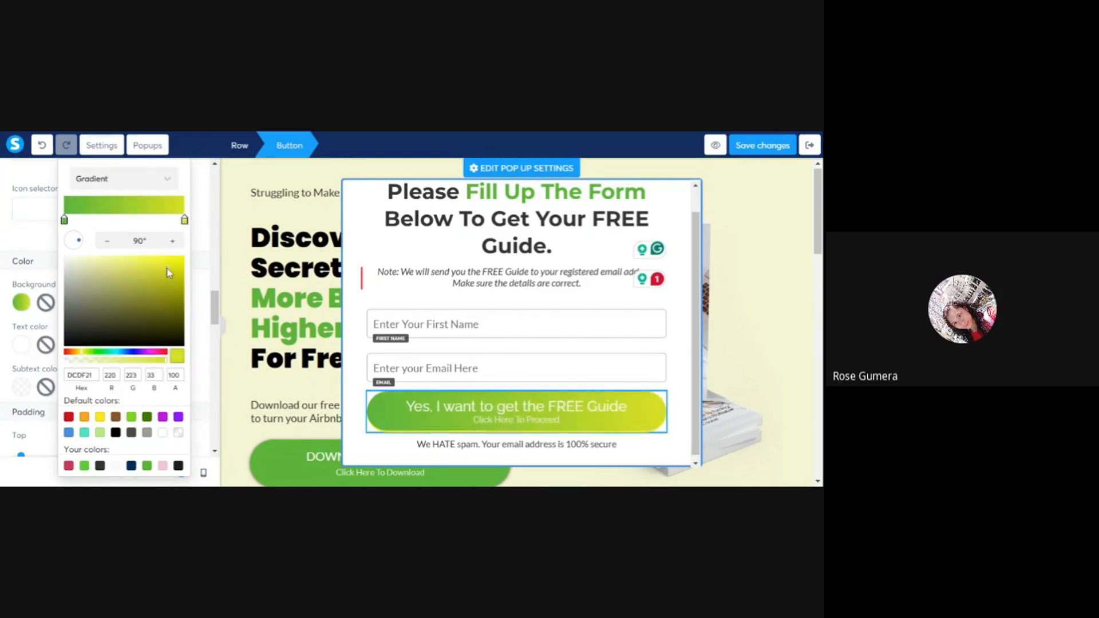
pyautogui.click(170, 300)
pyautogui.click(173, 314)
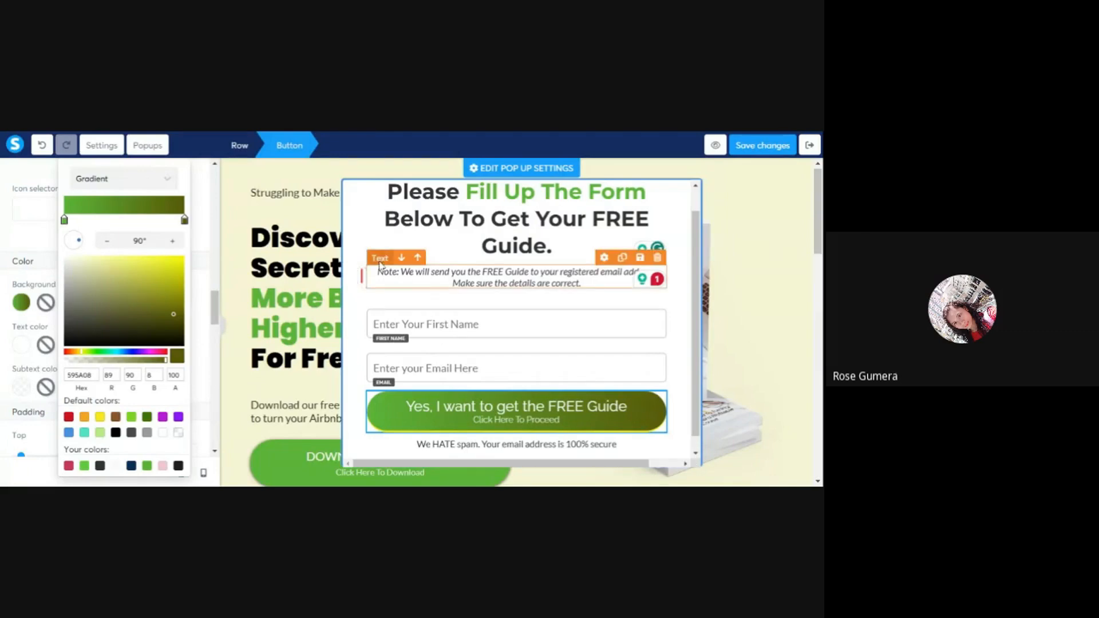
pyautogui.click(359, 219)
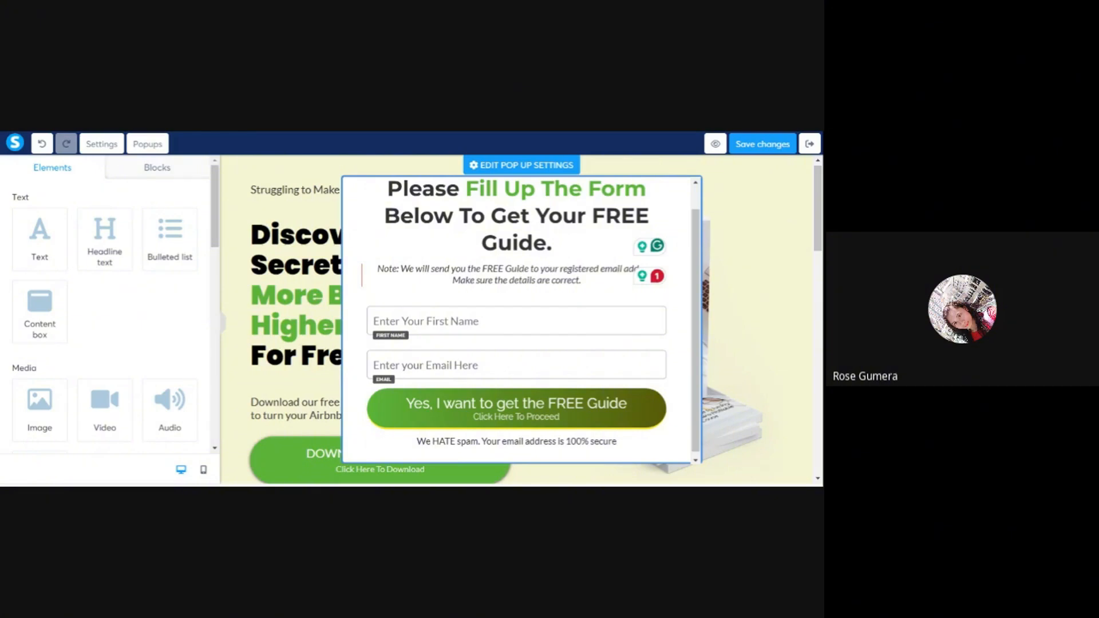
# Step: Review the popup form, open its popup settings and save the page changes
pyautogui.scroll(1, 407, 255)
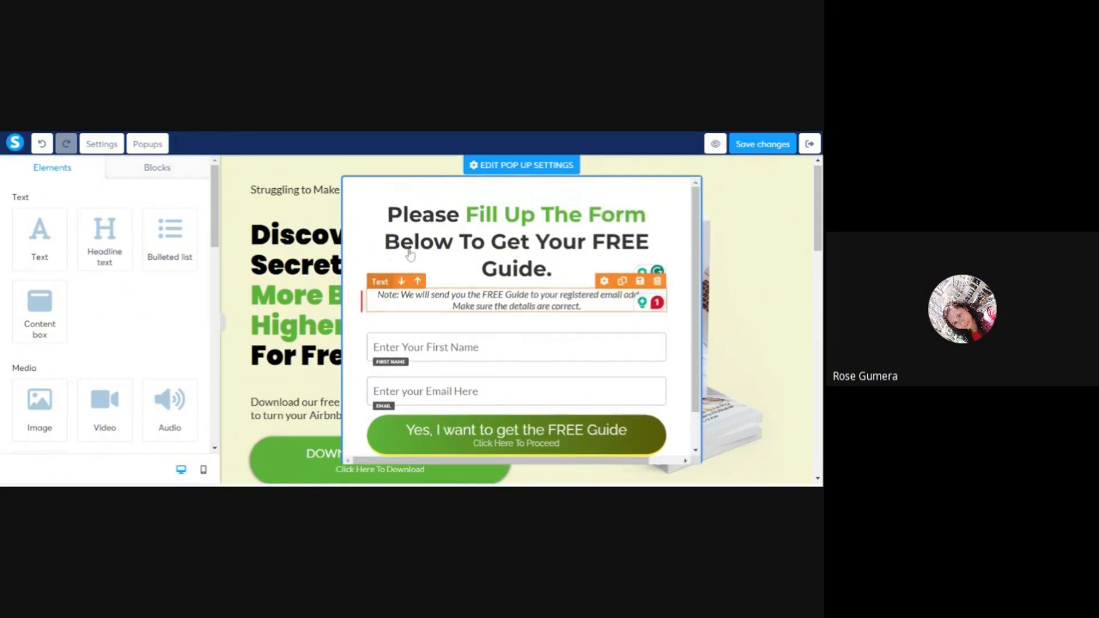
pyautogui.scroll(-1, 447, 264)
pyautogui.scroll(1, 445, 266)
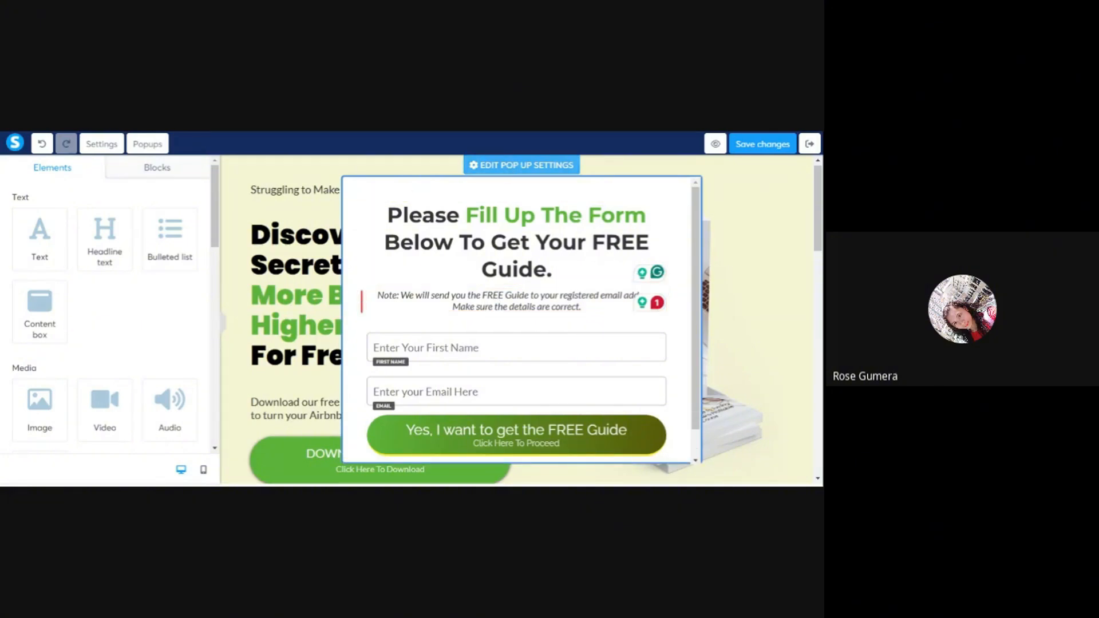
pyautogui.click(521, 168)
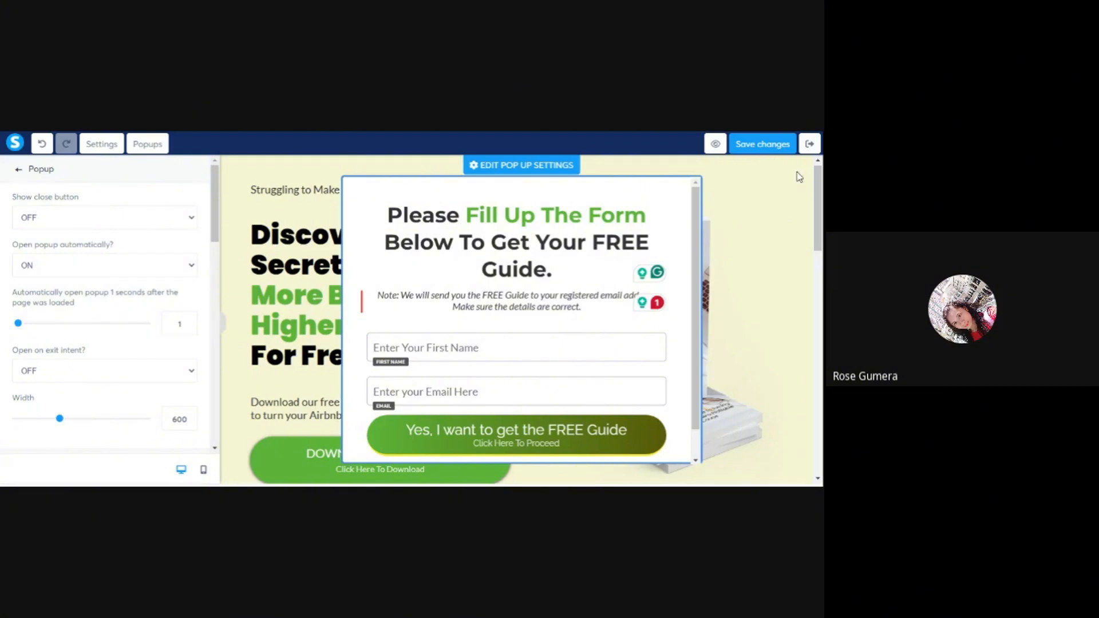
pyautogui.click(746, 151)
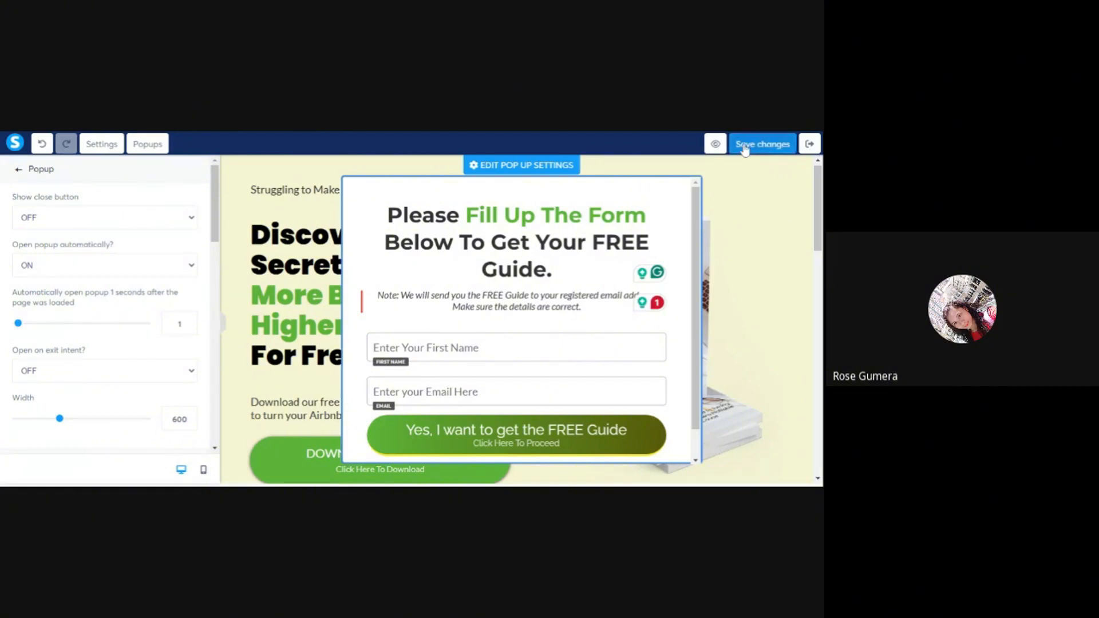
pyautogui.click(720, 182)
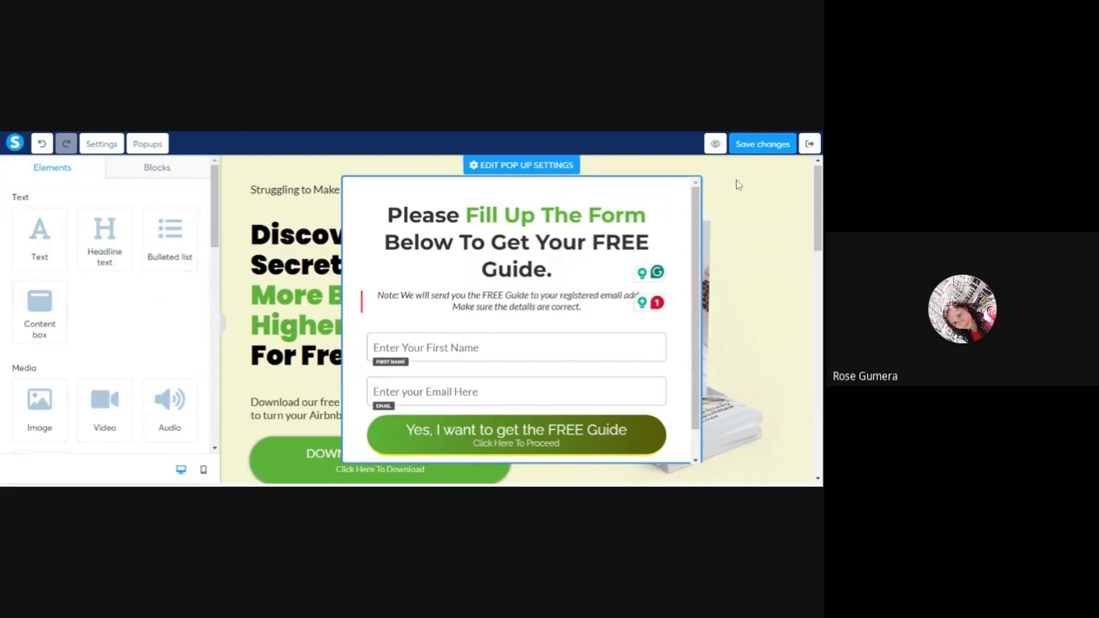
# Step: Close the popup and link the hero section's Download Free Ebook button to Popup №1
pyautogui.click(738, 185)
pyautogui.click(548, 196)
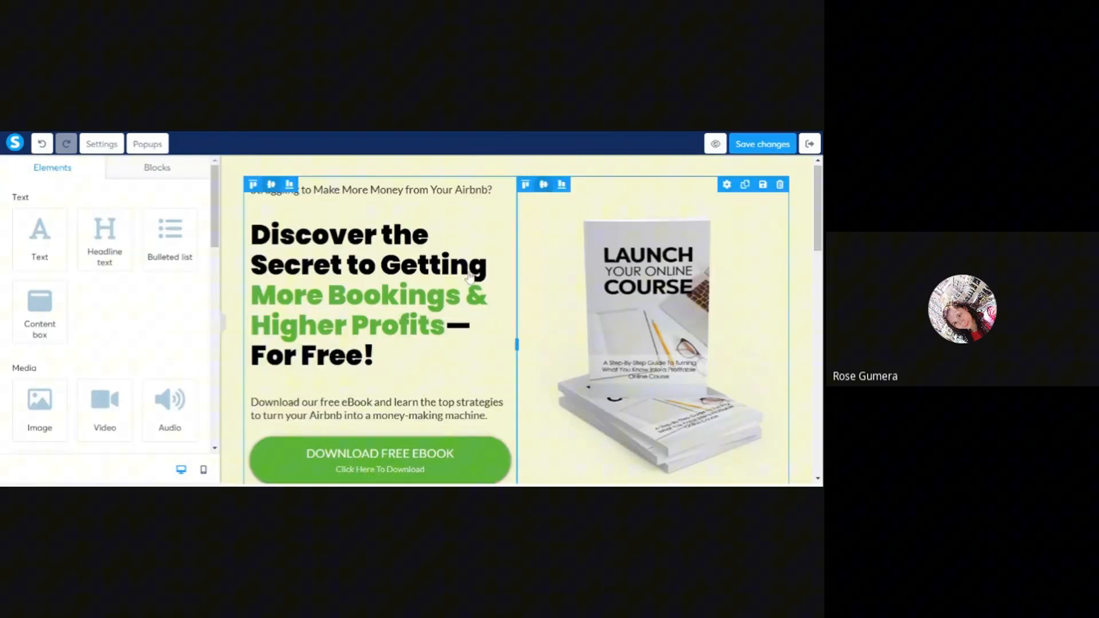
pyautogui.click(379, 475)
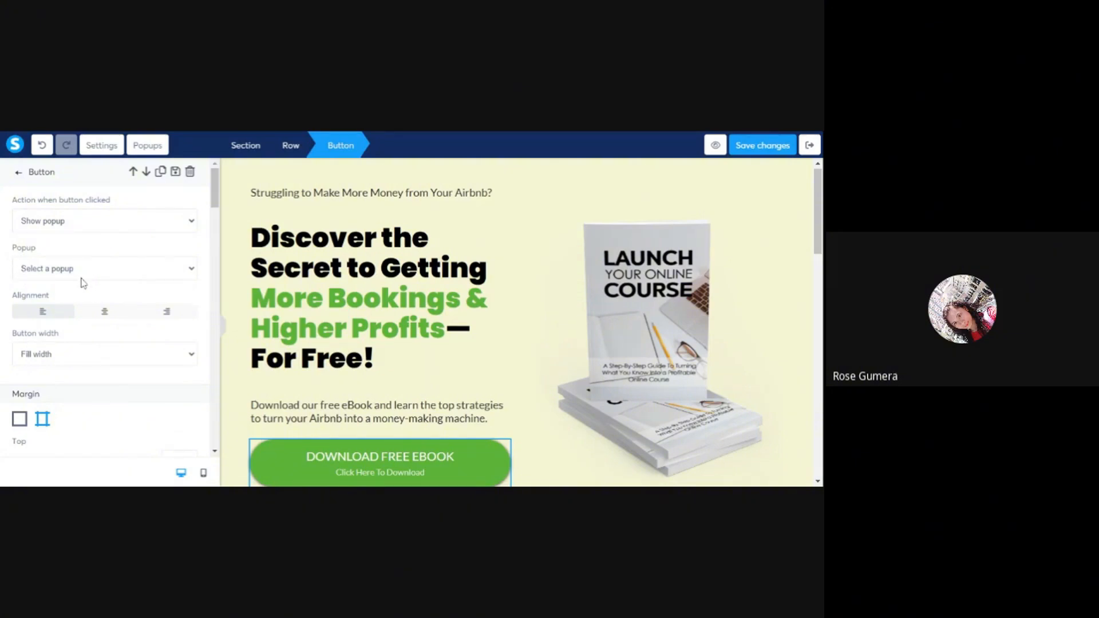
pyautogui.click(42, 296)
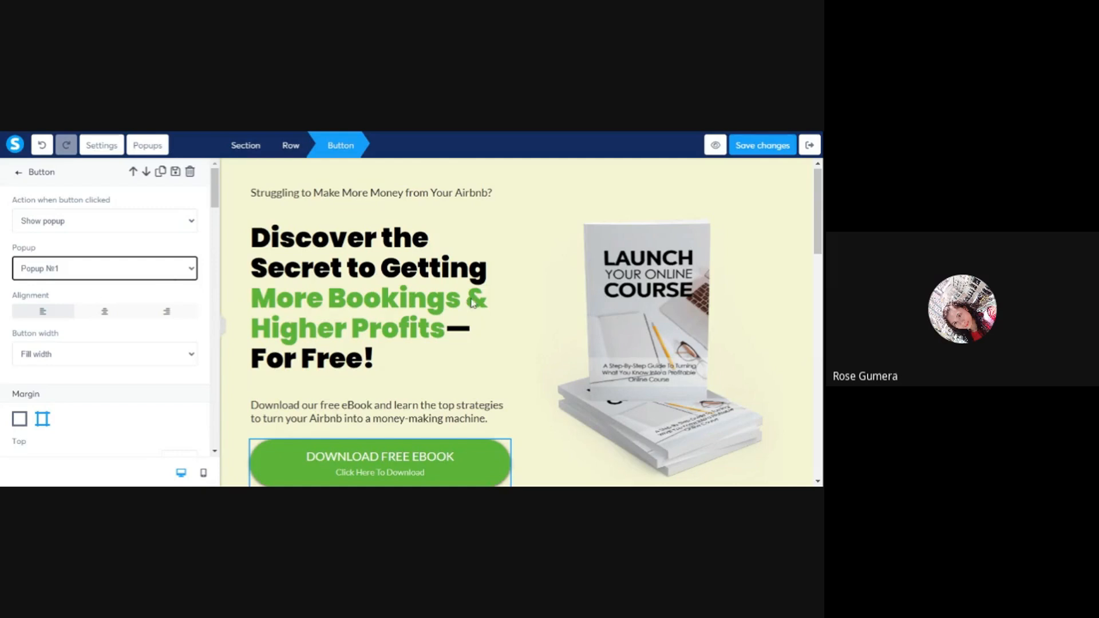
pyautogui.click(147, 145)
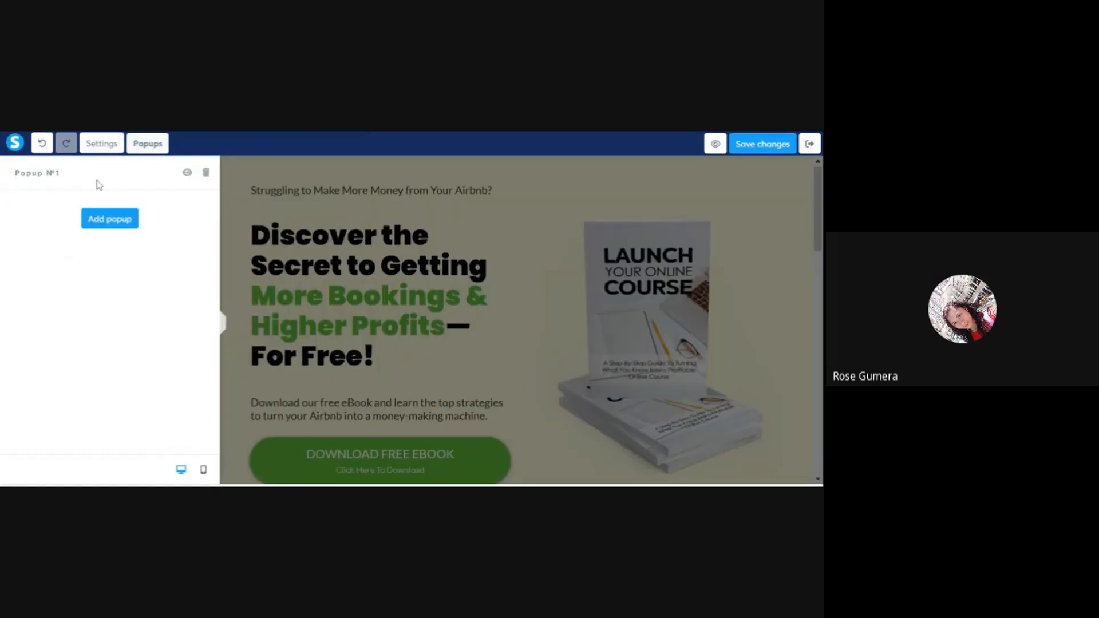
pyautogui.click(102, 143)
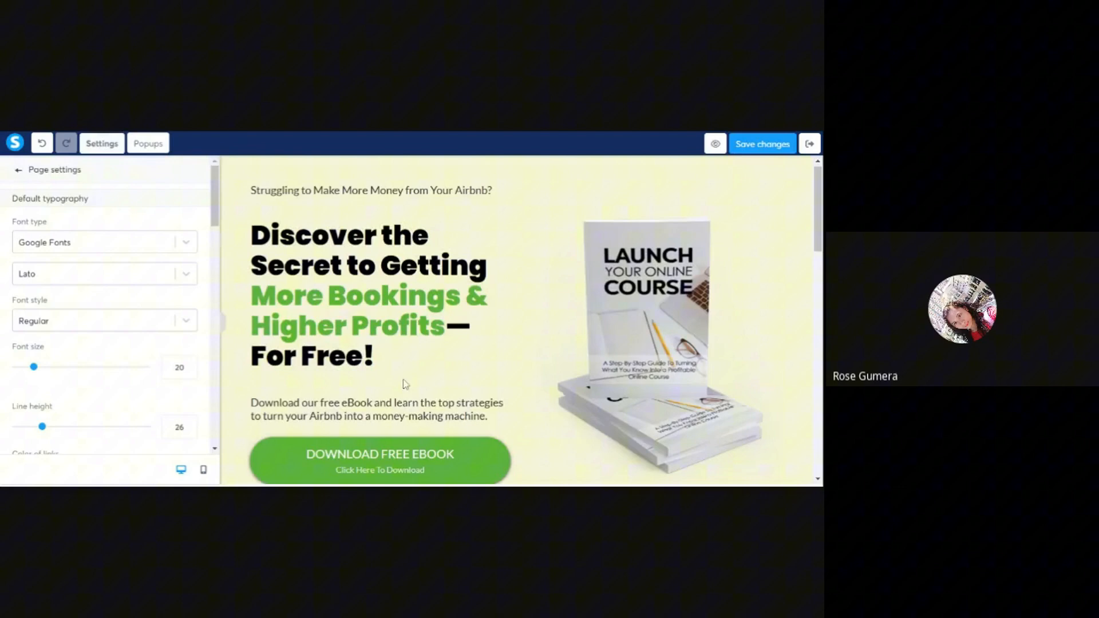
pyautogui.click(385, 455)
# Step: Link the Download Free Ebook button below the three benefit cards to Popup №1
pyautogui.scroll(-6, 497, 379)
pyautogui.scroll(-5, 500, 373)
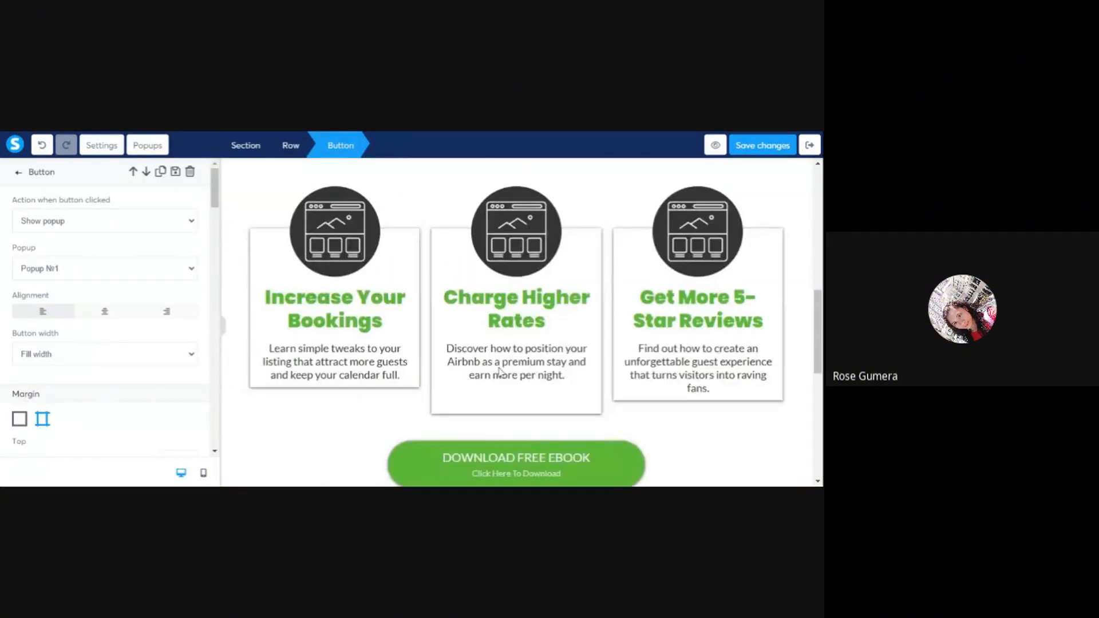
pyautogui.click(506, 226)
pyautogui.click(506, 226)
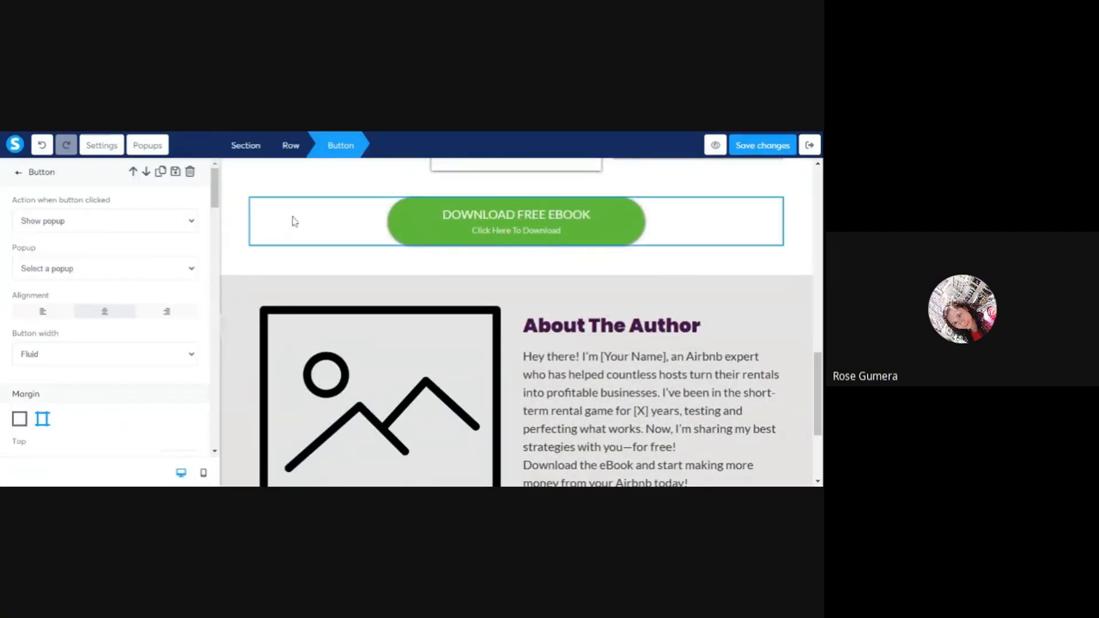
pyautogui.click(41, 284)
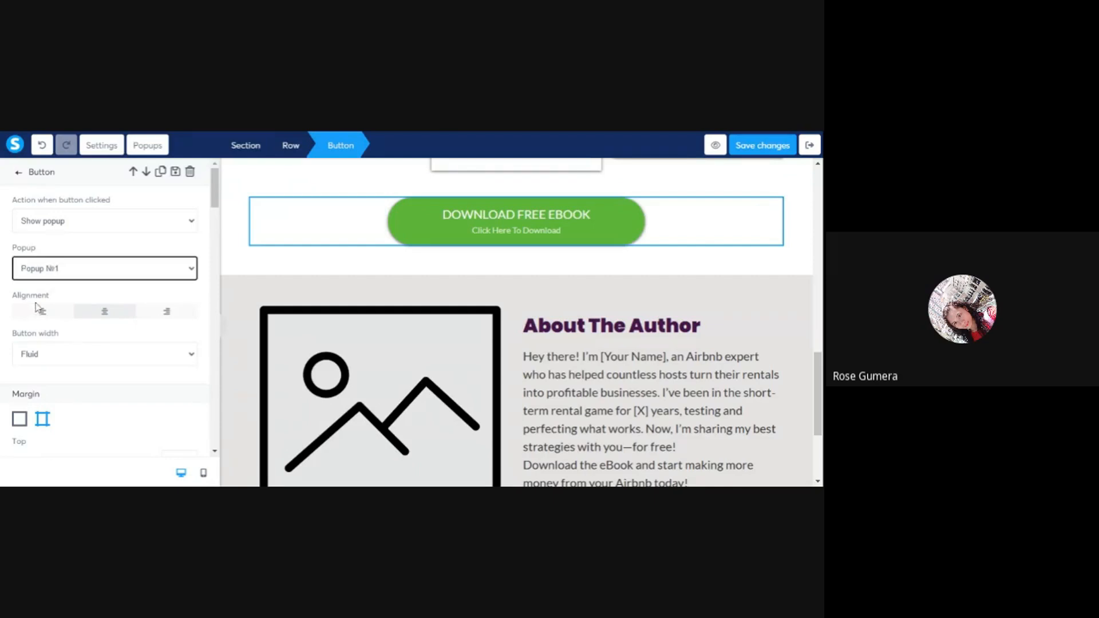
# Step: Link the Download Free Ebook button in the About The Author section to Popup №1
pyautogui.click(534, 335)
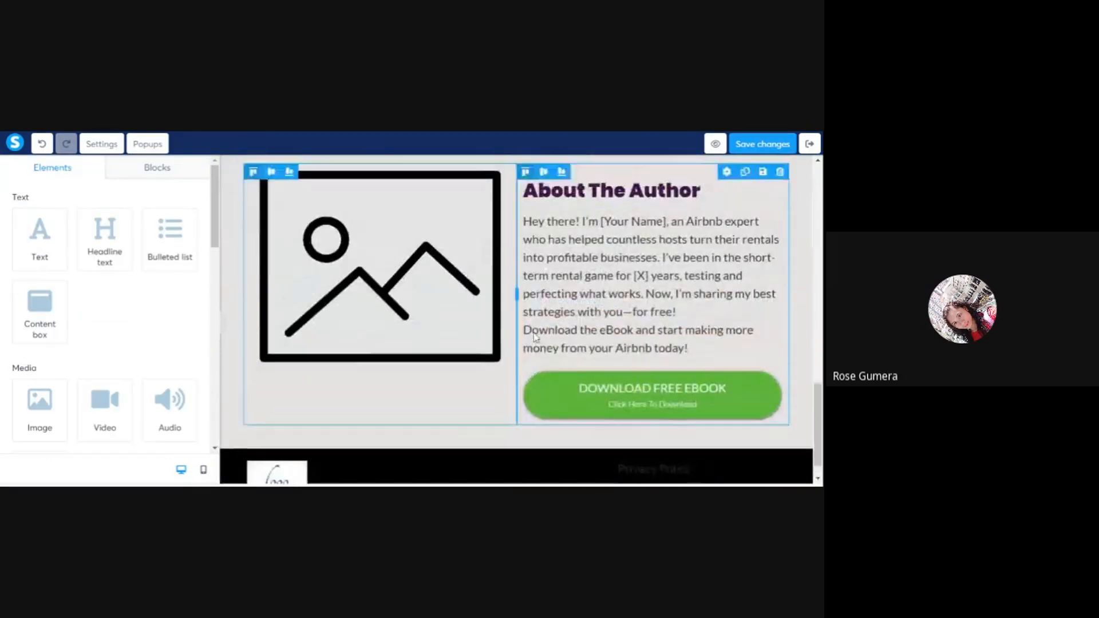
pyautogui.scroll(-1, 574, 366)
pyautogui.click(574, 366)
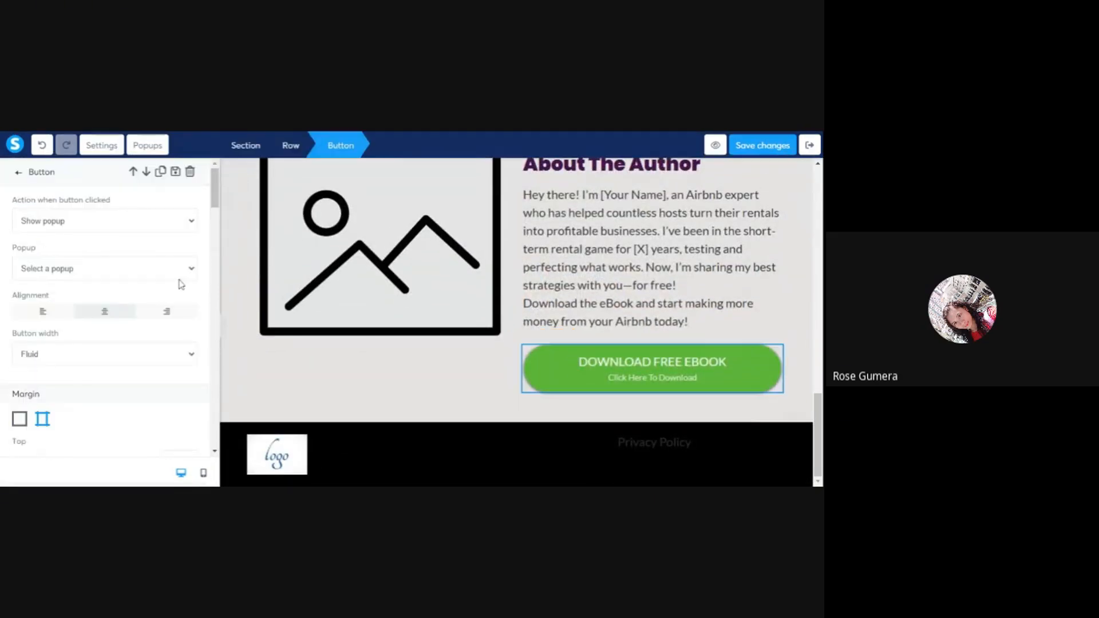
pyautogui.click(65, 270)
pyautogui.click(59, 279)
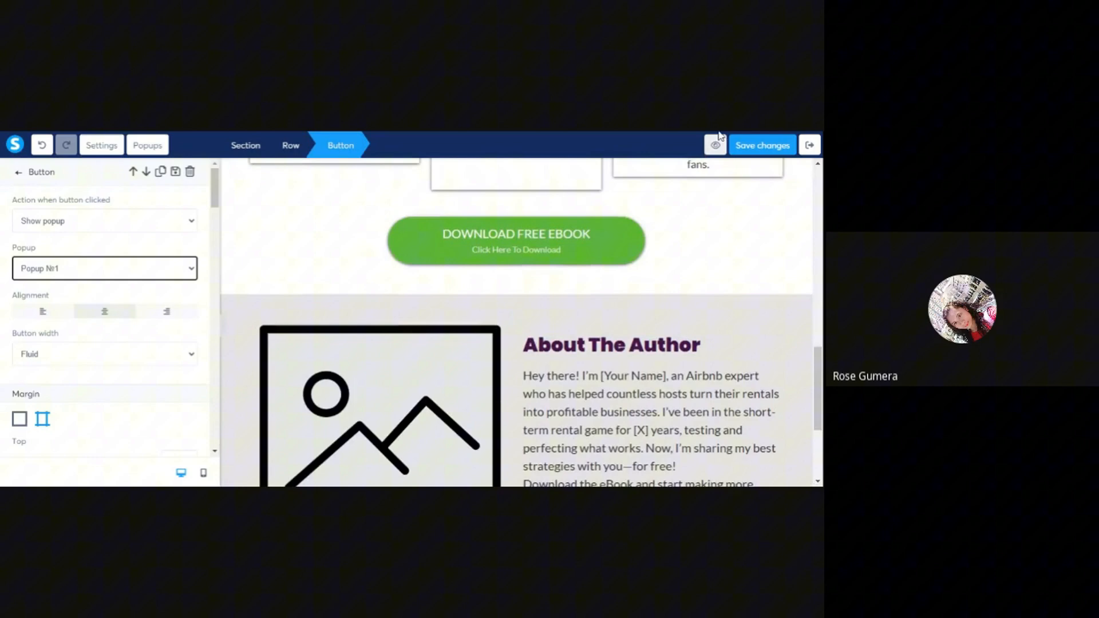
# Step: Save the page changes and preview the page to check the popup
pyautogui.click(752, 149)
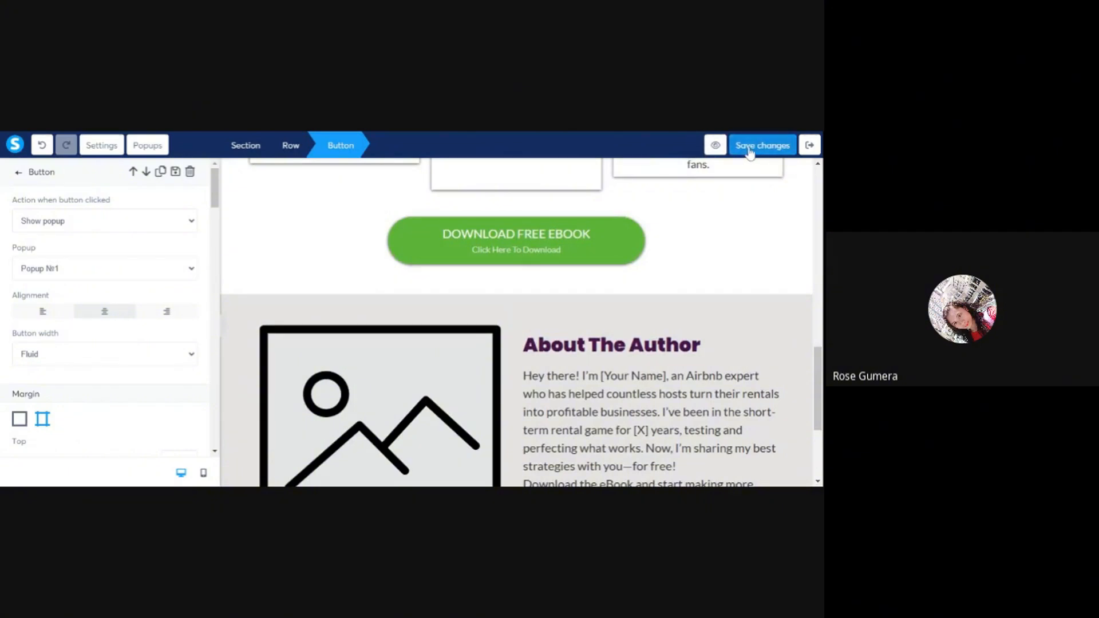
pyautogui.click(715, 147)
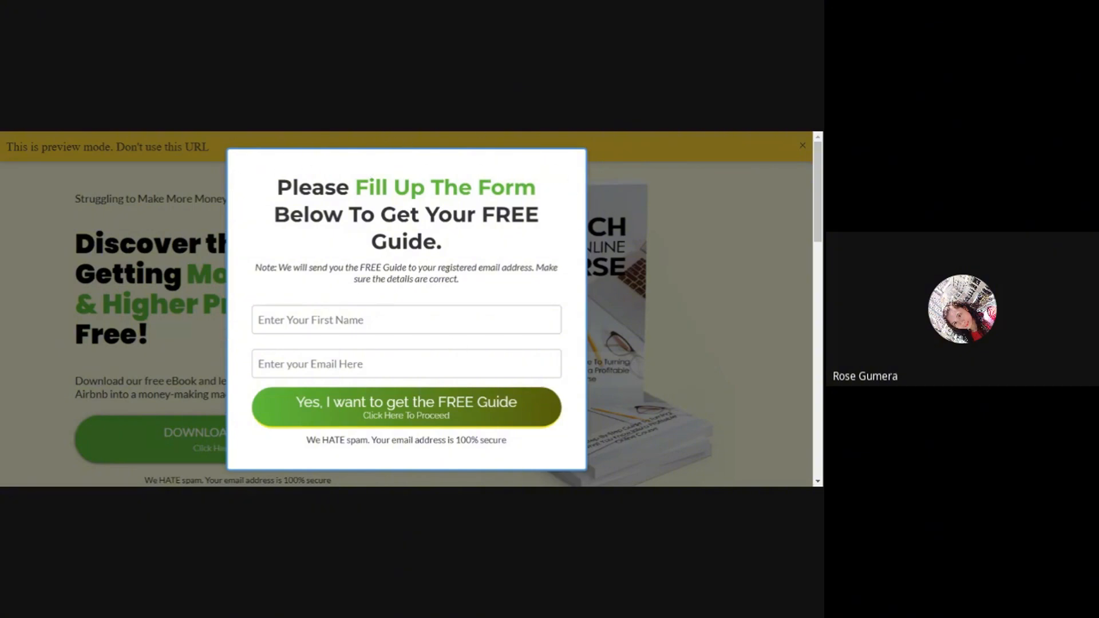
pyautogui.click(316, 135)
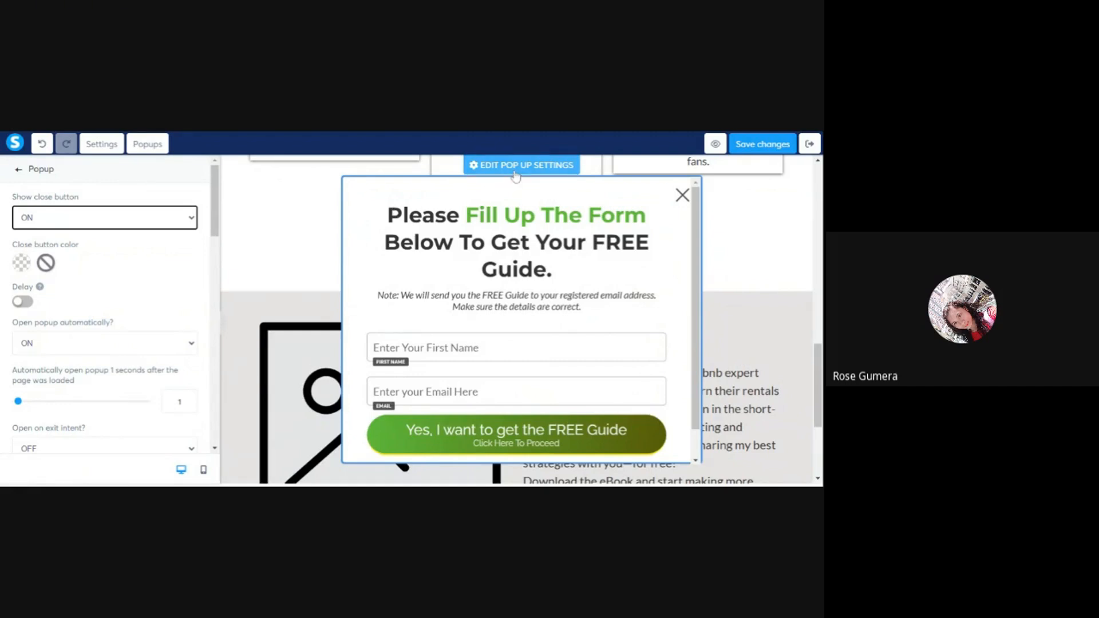
# Step: Set the popup to show its close button, colored red D0021B
pyautogui.moveTo(12, 200); pyautogui.dragTo(83, 204)
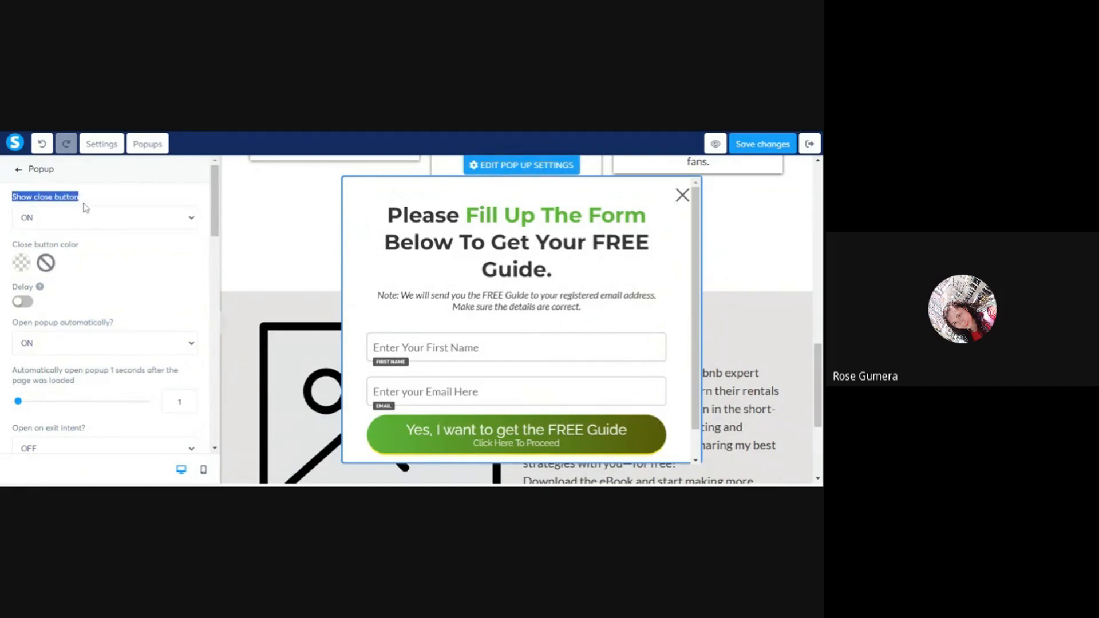
pyautogui.click(62, 226)
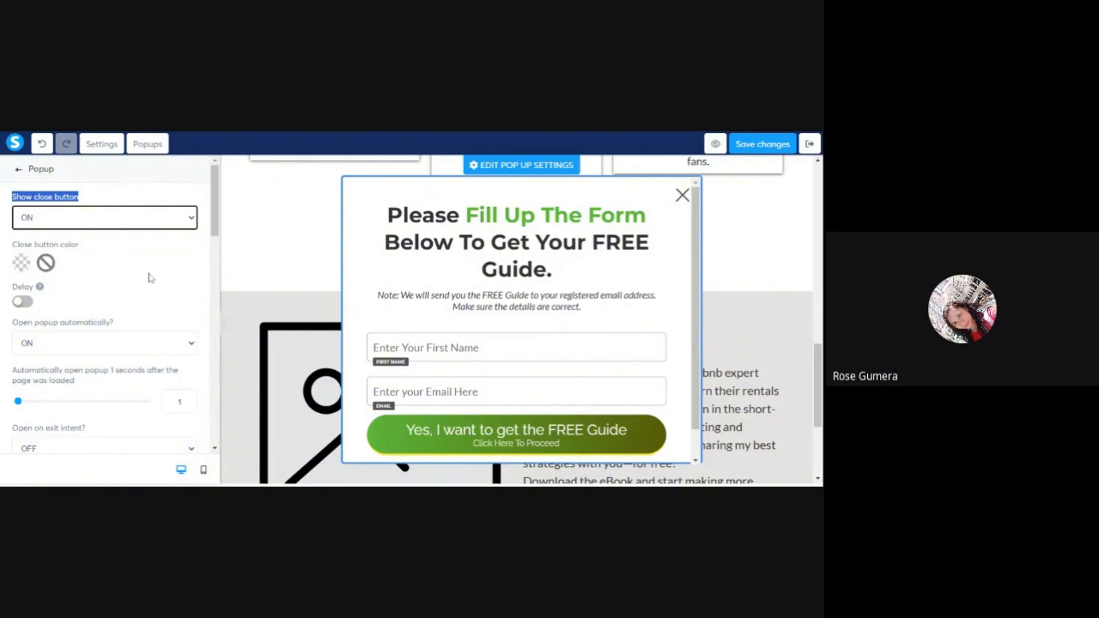
pyautogui.click(22, 264)
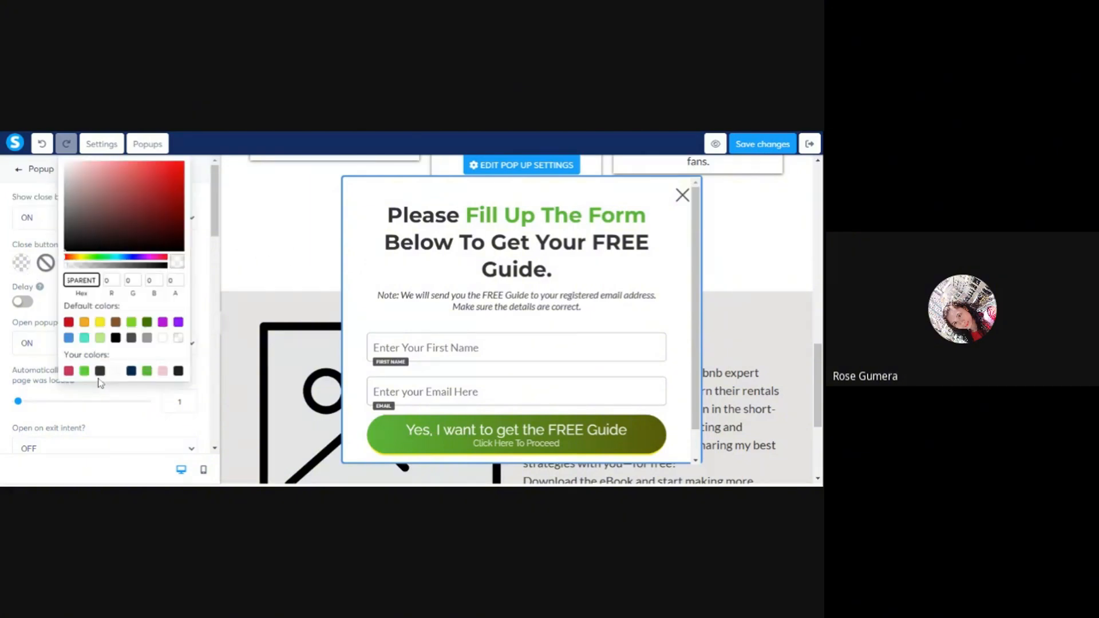
pyautogui.click(146, 370)
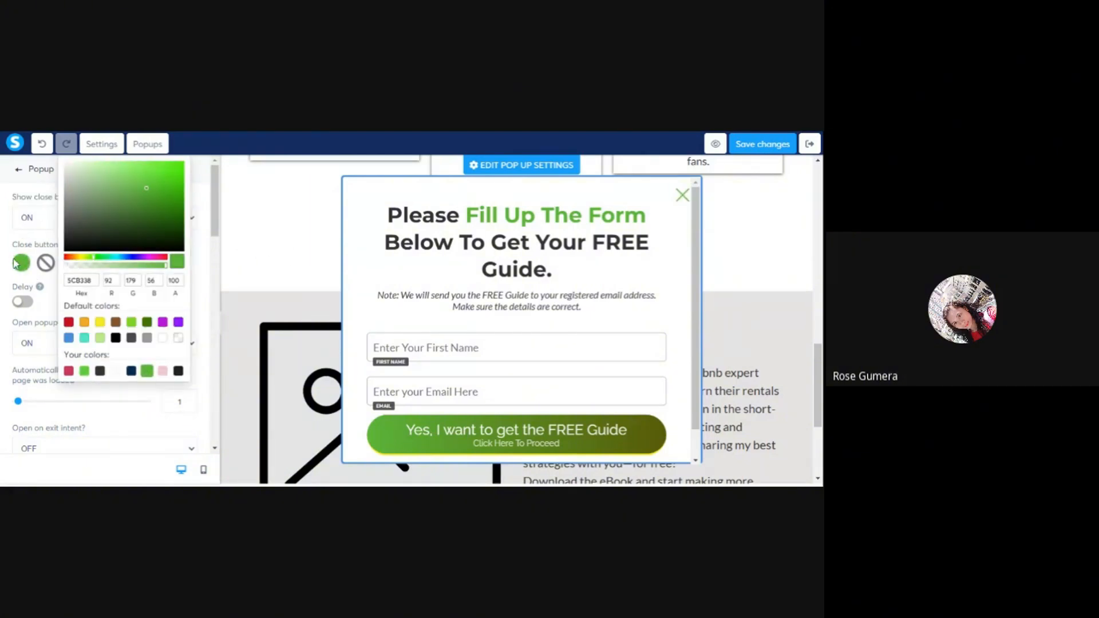
pyautogui.click(69, 321)
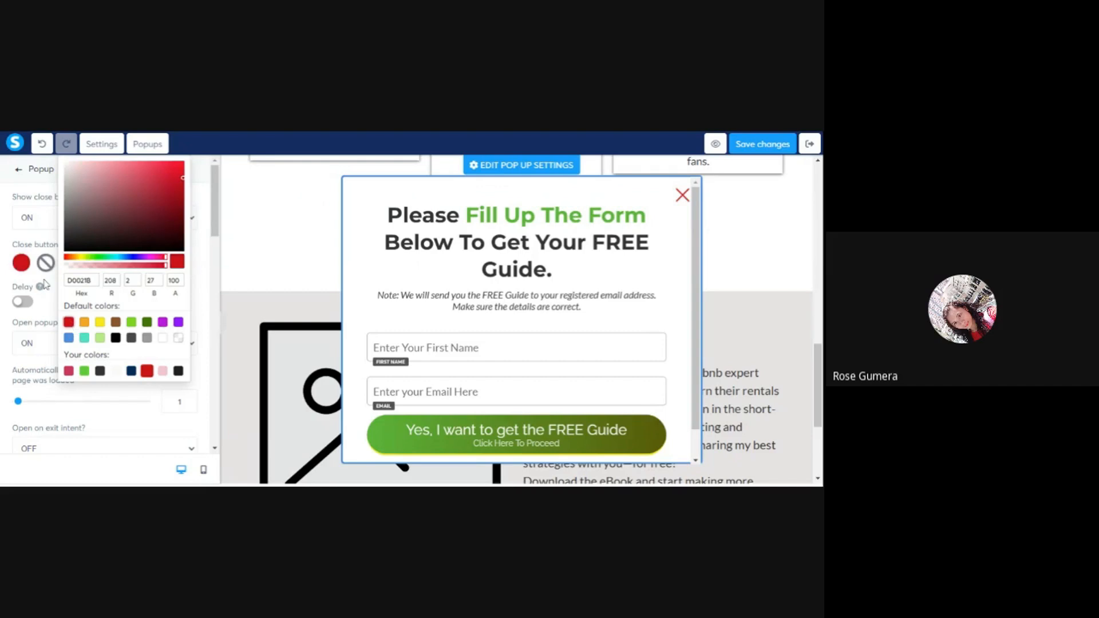
pyautogui.click(28, 262)
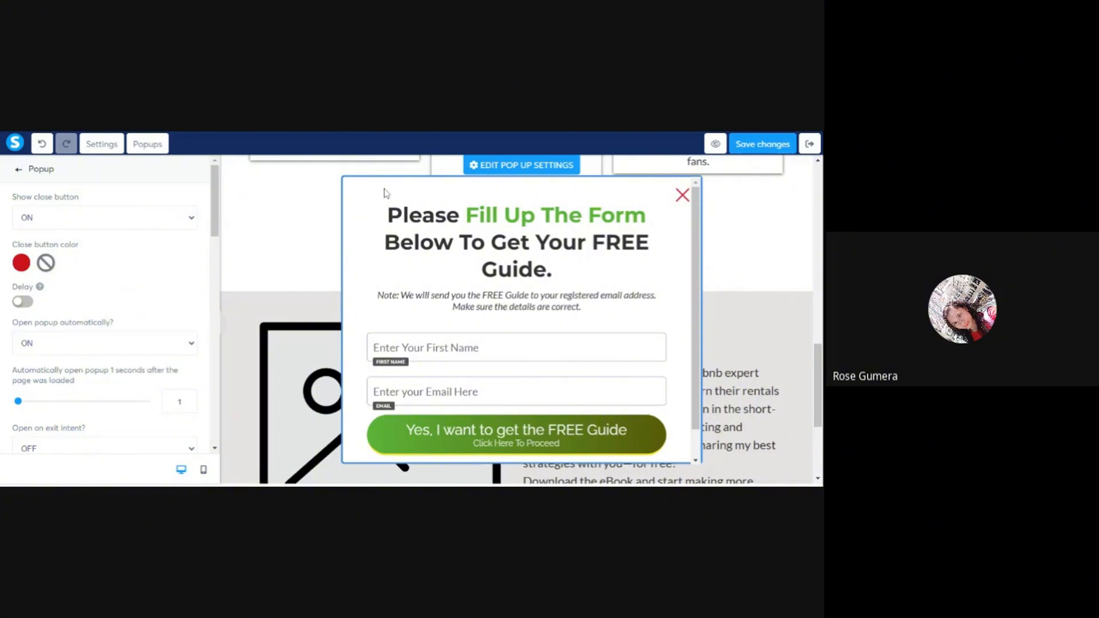
# Step: Turn off automatic opening of the popup and save the page changes
pyautogui.scroll(-1, 135, 276)
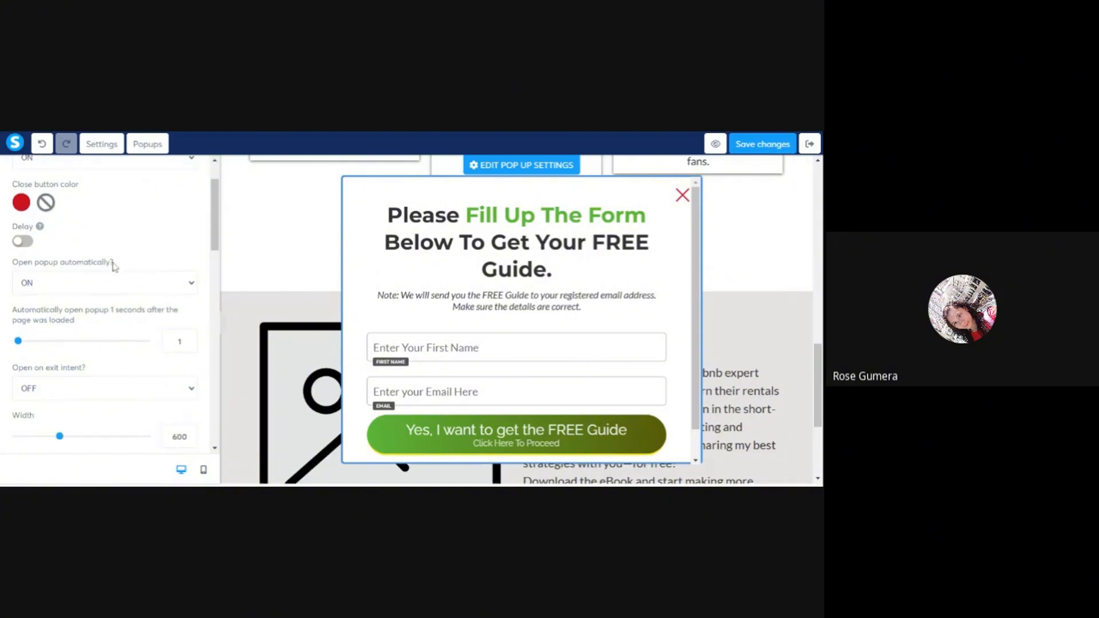
pyautogui.click(56, 285)
pyautogui.click(45, 301)
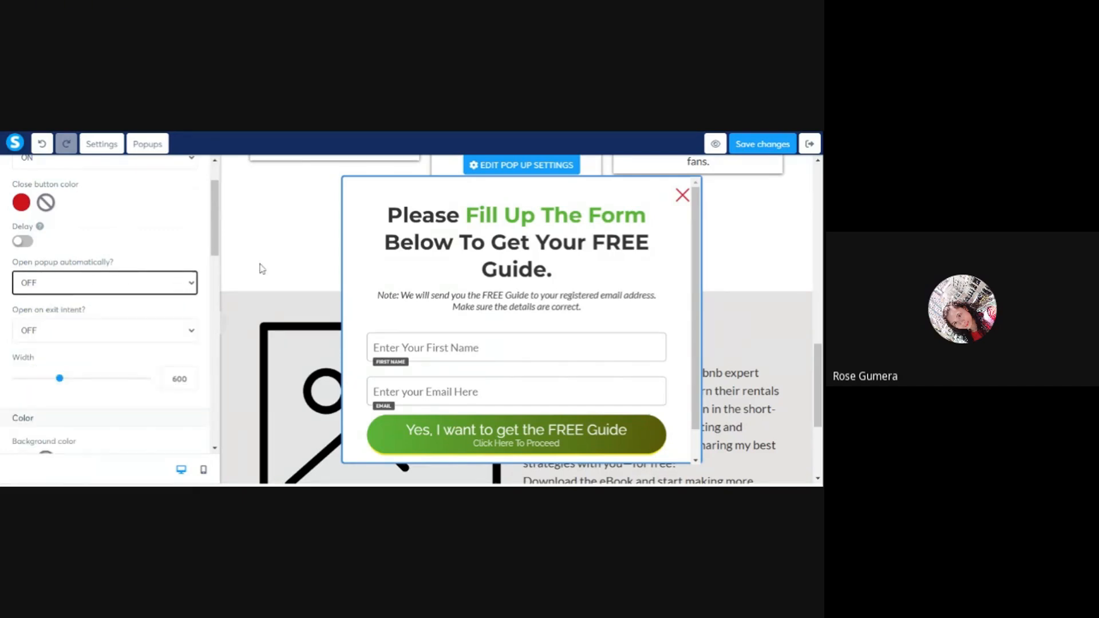
pyautogui.click(373, 133)
pyautogui.moveTo(12, 263); pyautogui.dragTo(133, 267)
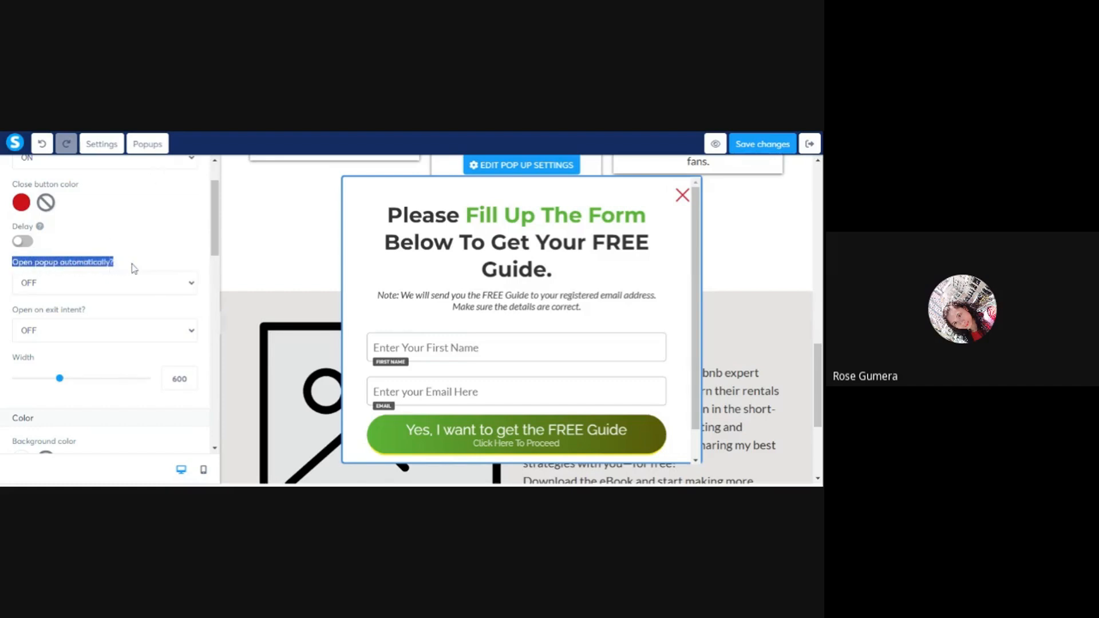
pyautogui.click(94, 291)
pyautogui.scroll(-1, 143, 319)
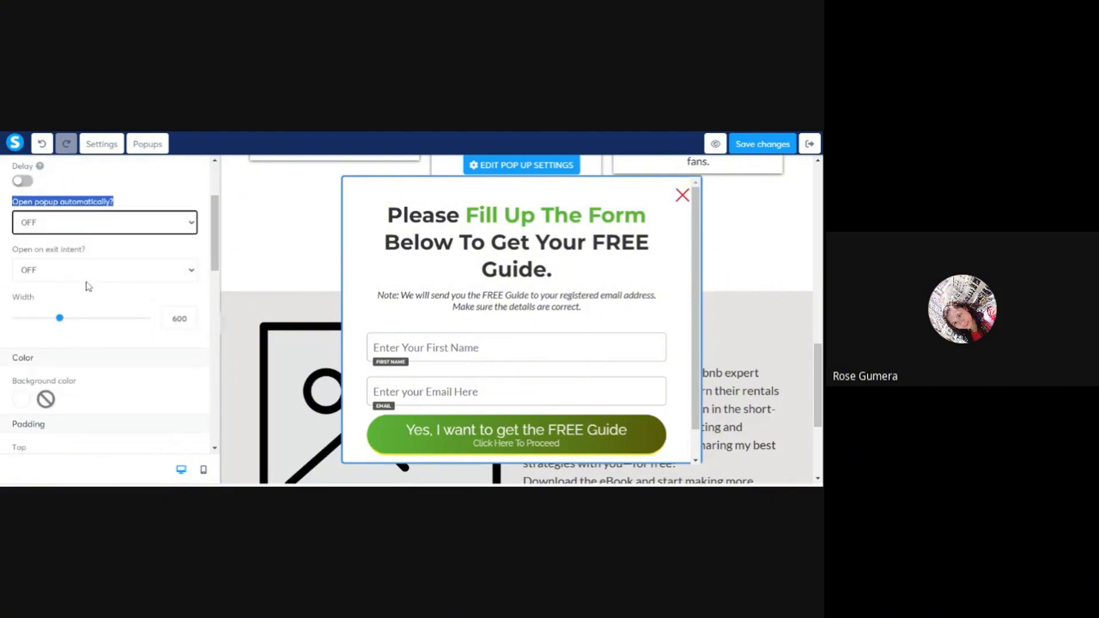
pyautogui.click(754, 150)
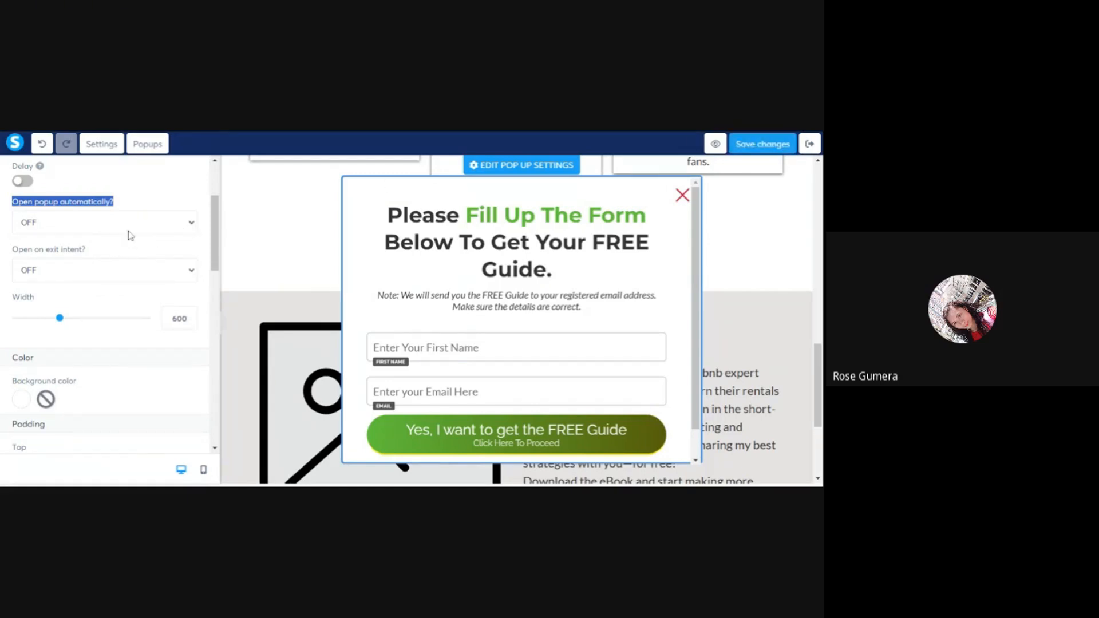
# Step: Preview the page and test opening and closing the popup from the hero section's Download Free Ebook button
pyautogui.scroll(1, 123, 243)
pyautogui.scroll(2, 123, 243)
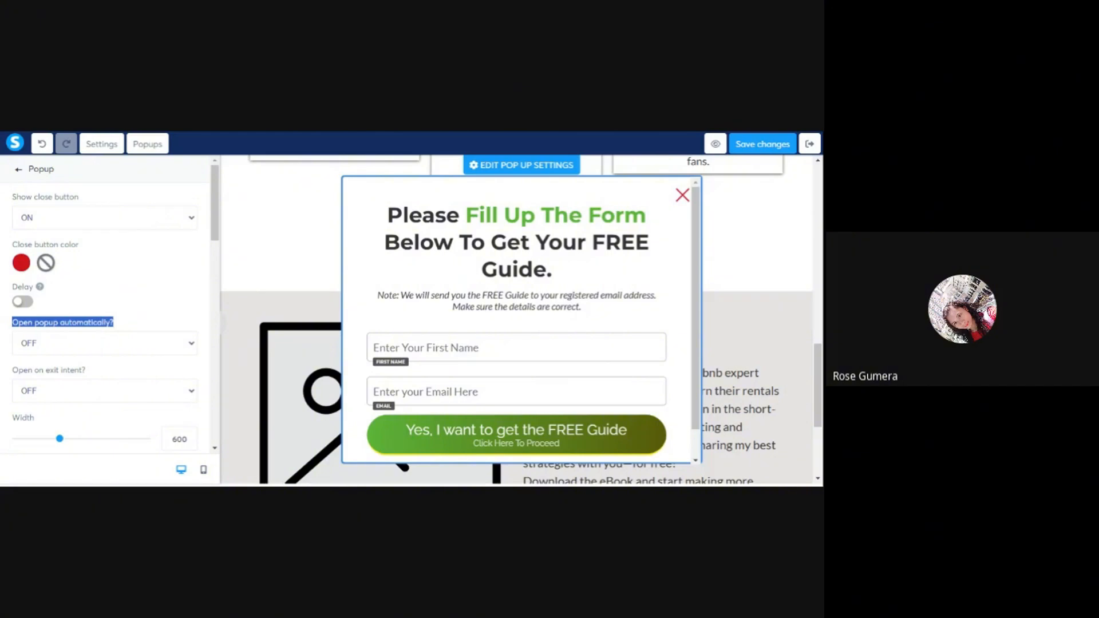
pyautogui.click(716, 145)
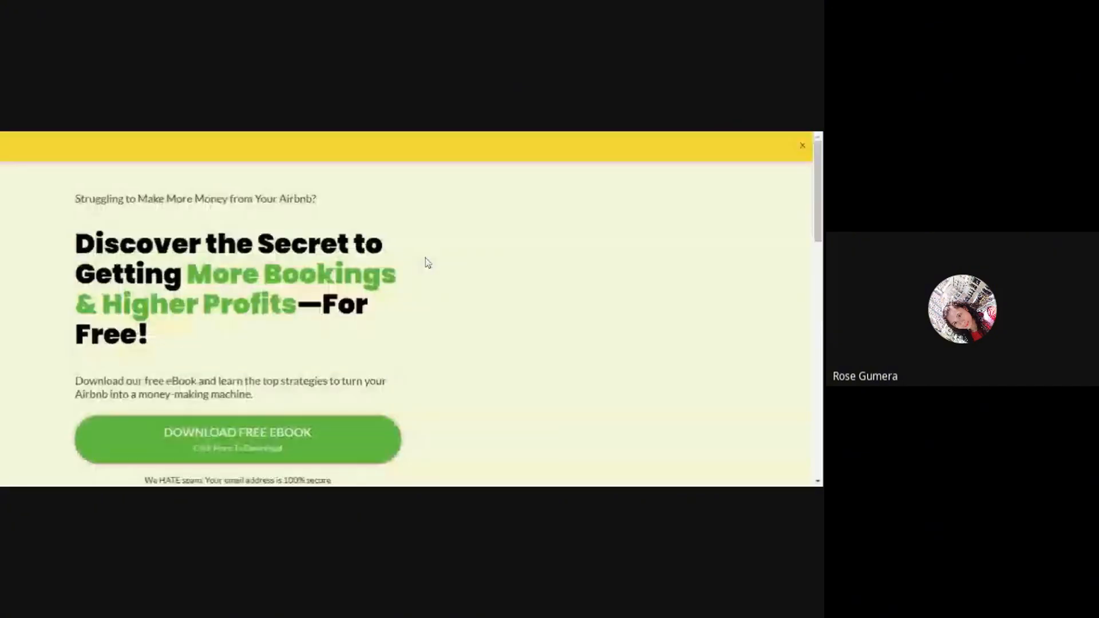
pyautogui.click(802, 148)
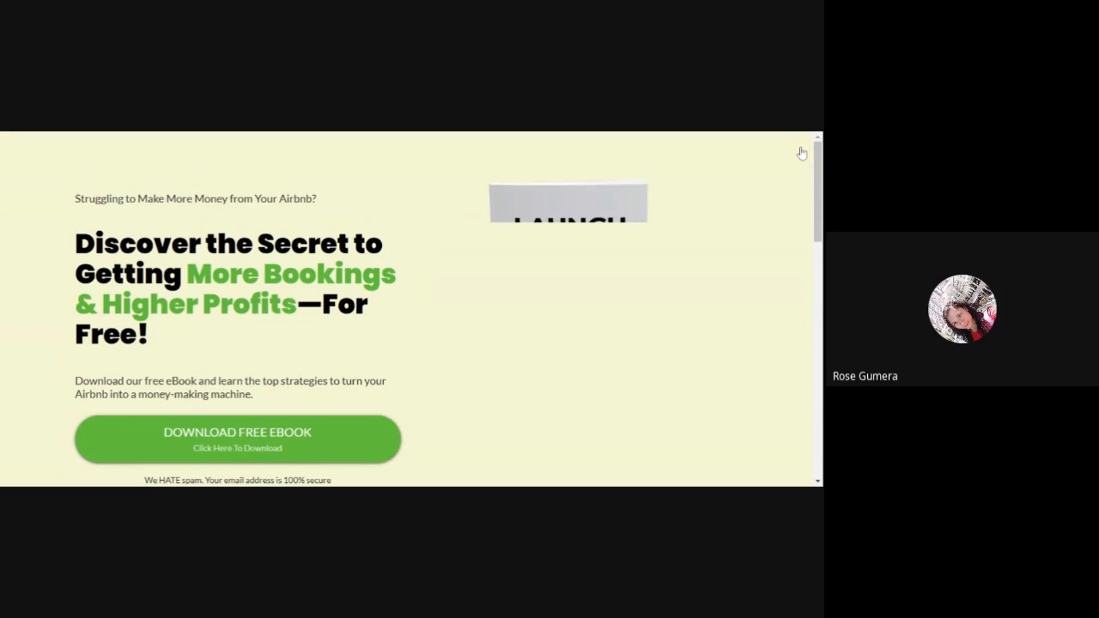
pyautogui.scroll(-2, 431, 306)
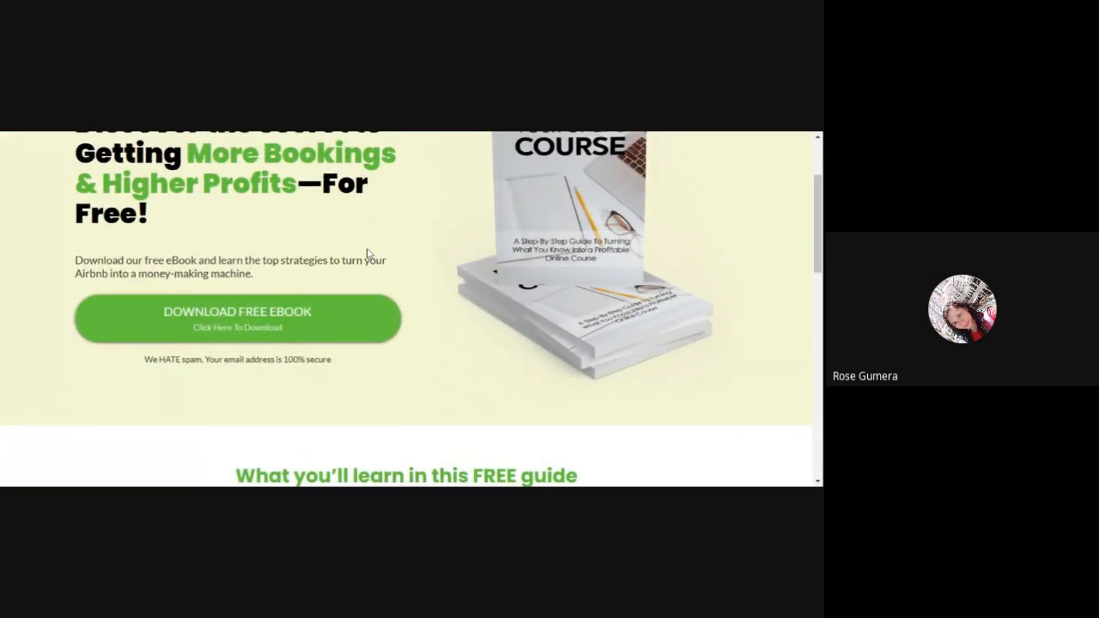
pyautogui.scroll(1, 369, 253)
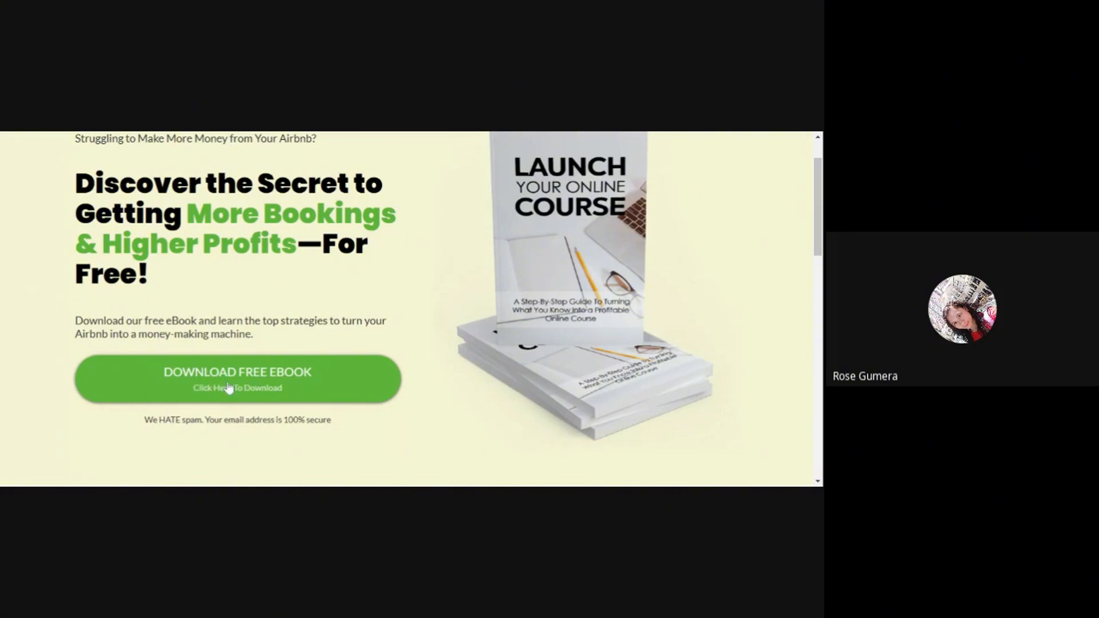
pyautogui.click(268, 379)
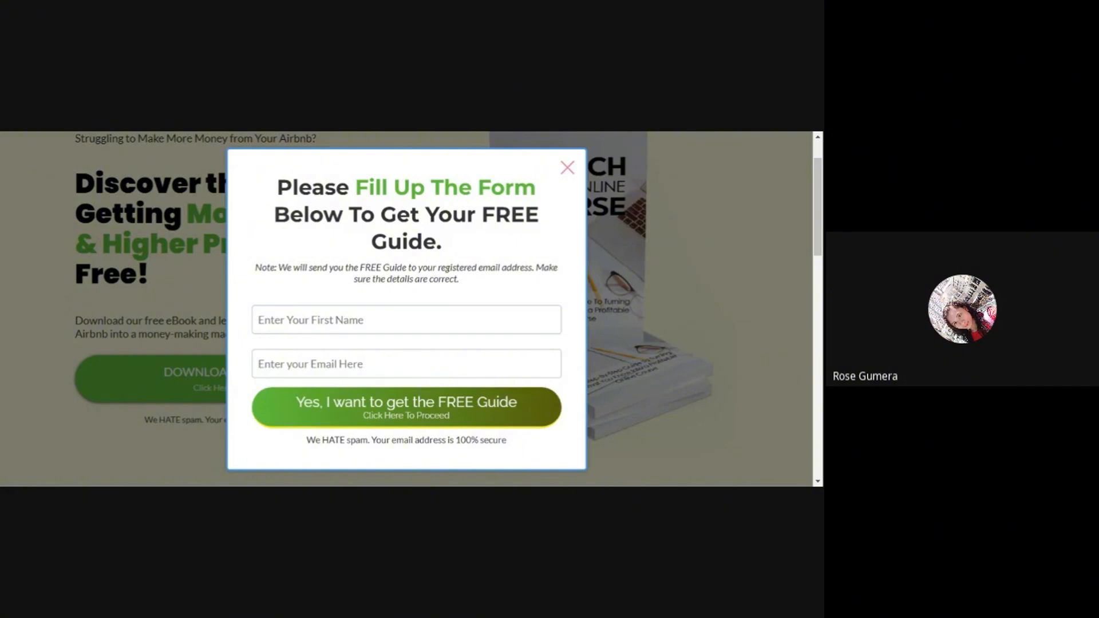
pyautogui.click(567, 167)
# Step: Test opening and closing the popup from the Download Free Ebook buttons below the benefit cards and in About The Author
pyautogui.scroll(-5, 352, 313)
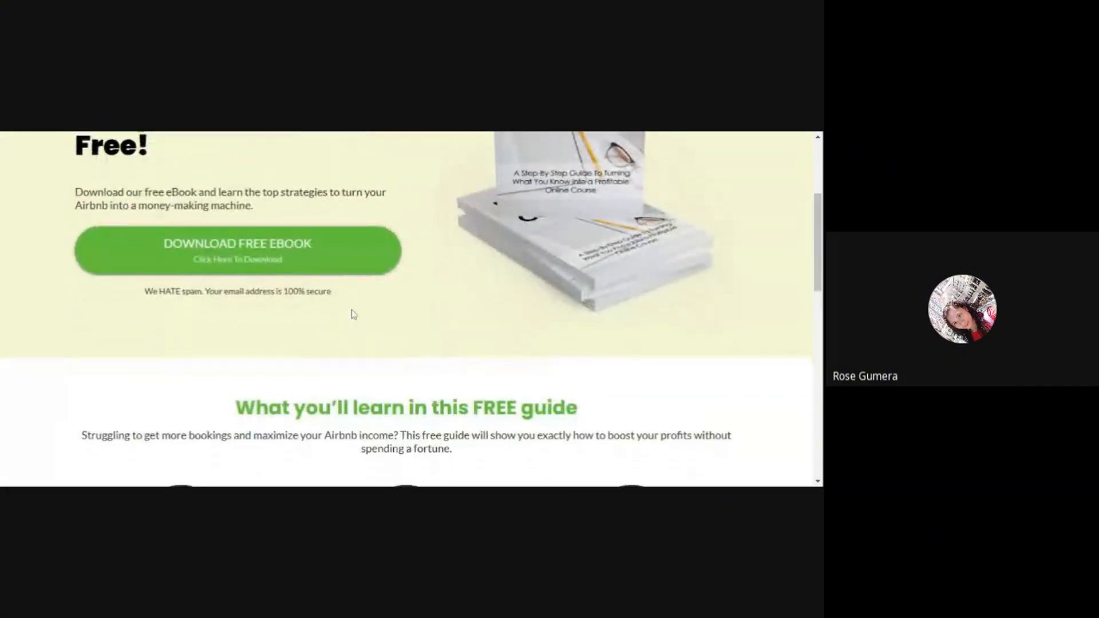
pyautogui.scroll(-5, 352, 312)
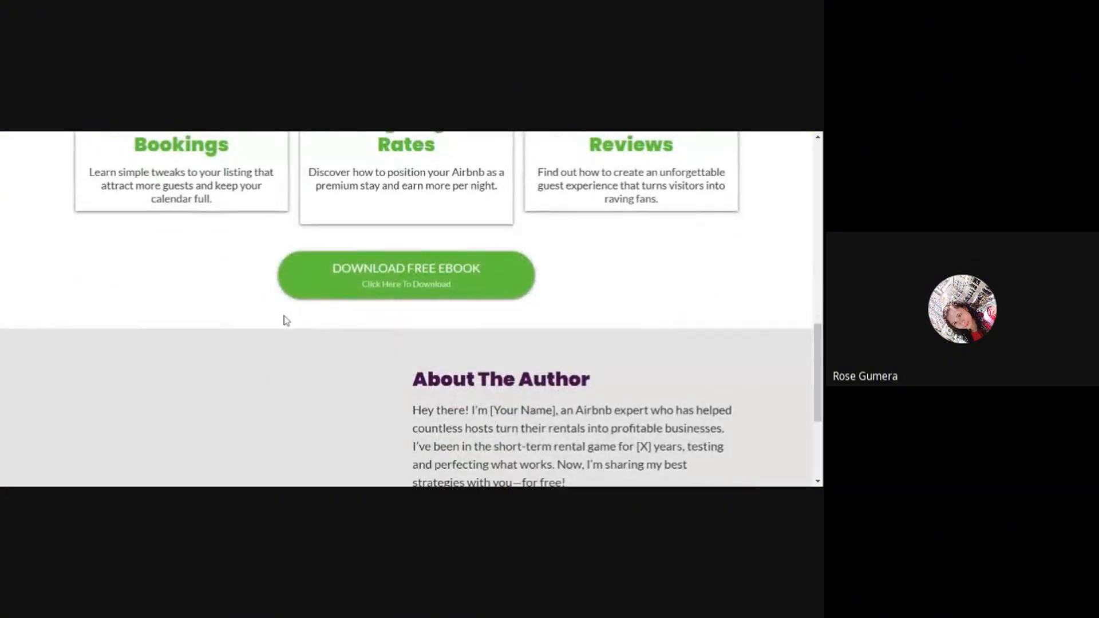
pyautogui.click(400, 286)
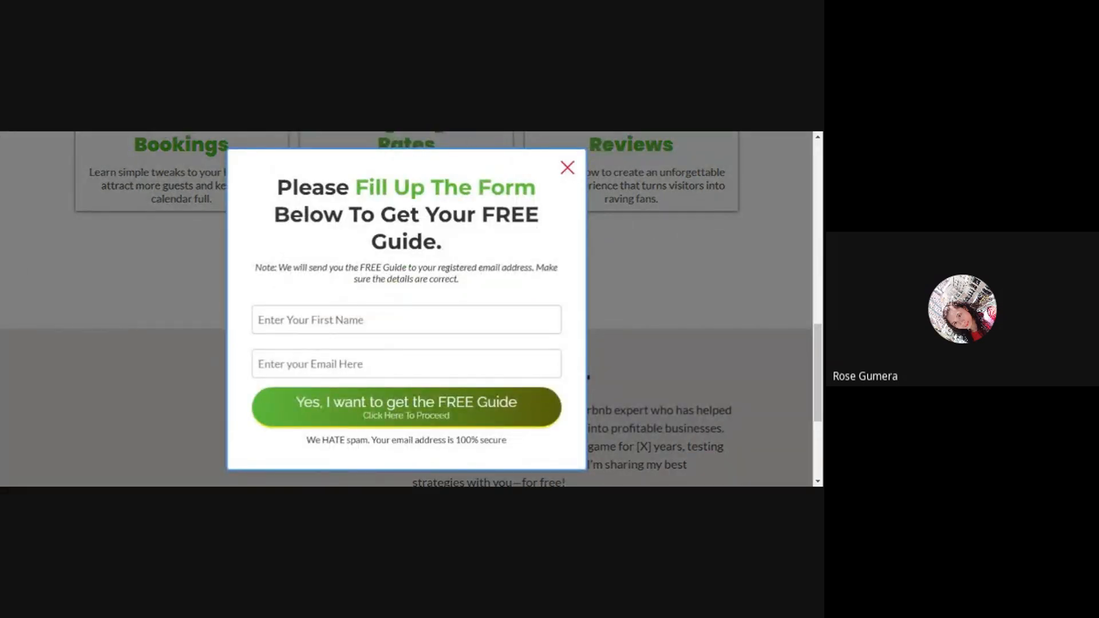
pyautogui.scroll(-3, 543, 287)
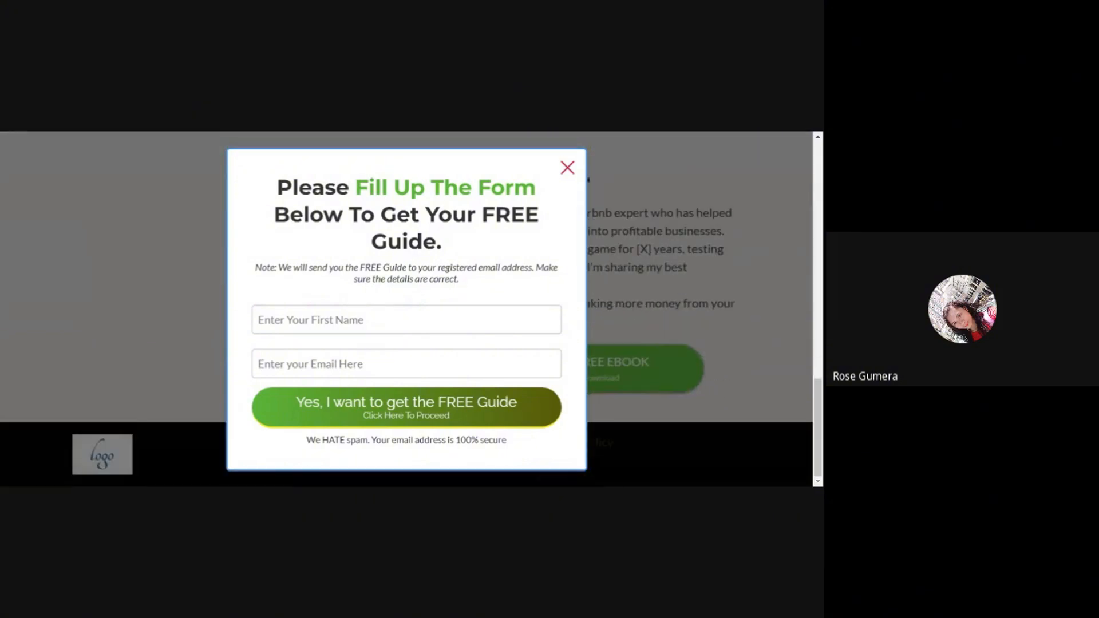
pyautogui.click(566, 169)
pyautogui.click(570, 358)
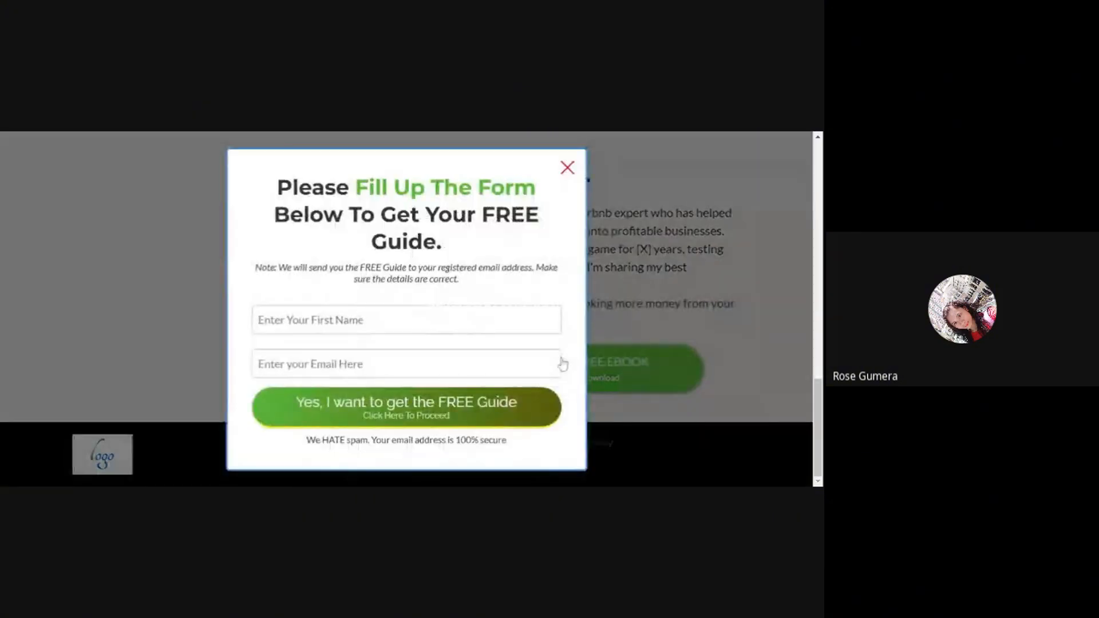
pyautogui.click(565, 168)
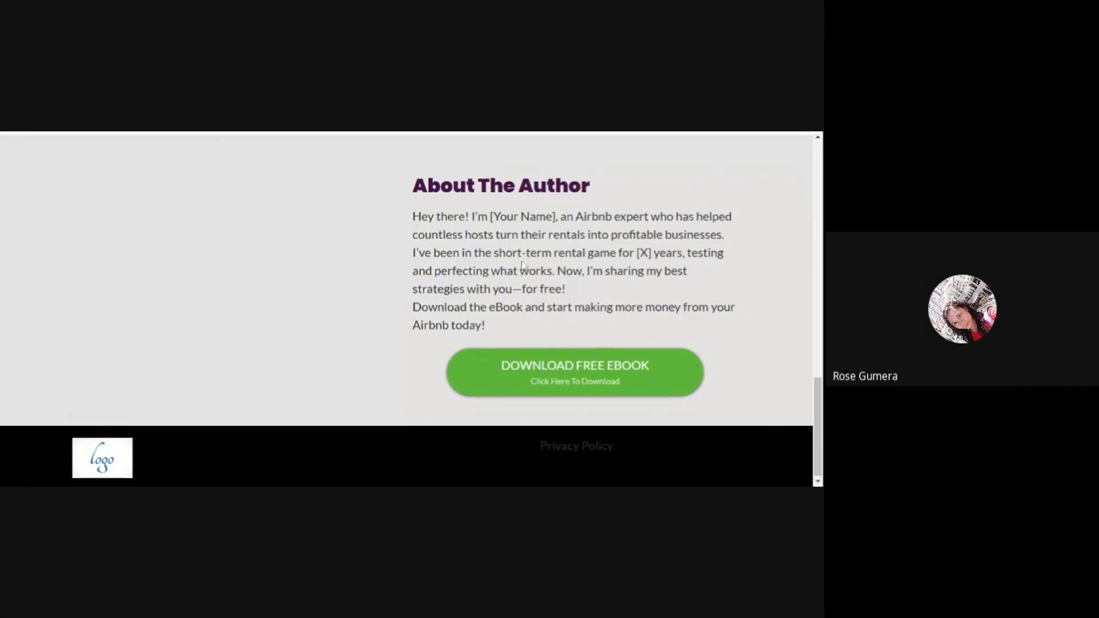
pyautogui.scroll(15, 512, 252)
pyautogui.scroll(3, 513, 249)
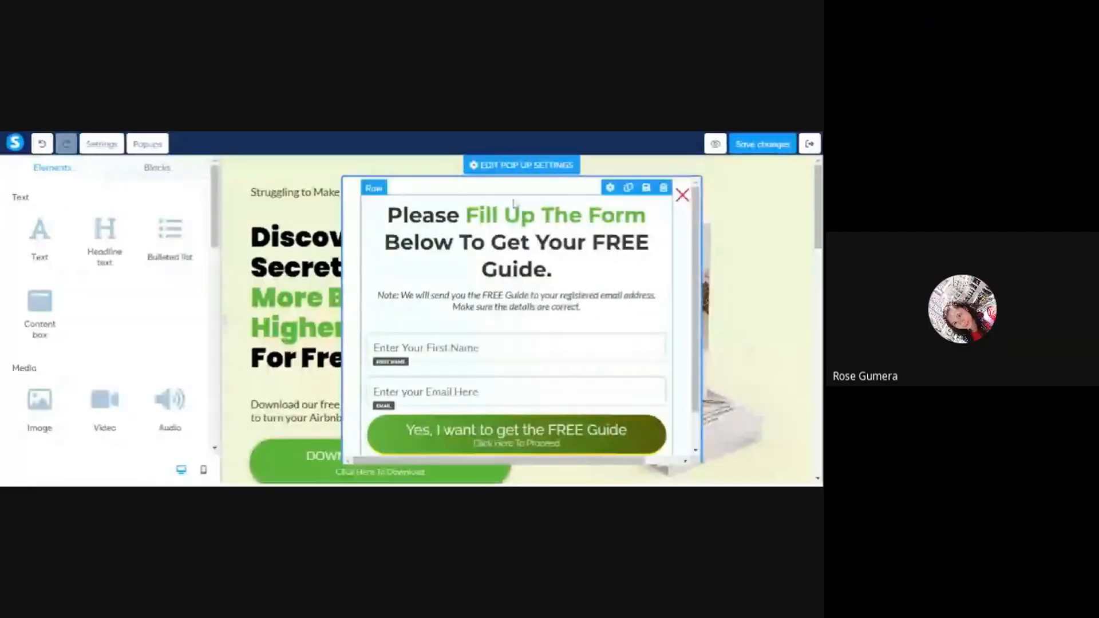
# Step: Set the popup's open on exit intent option to ON in its settings and save the page changes
pyautogui.click(498, 171)
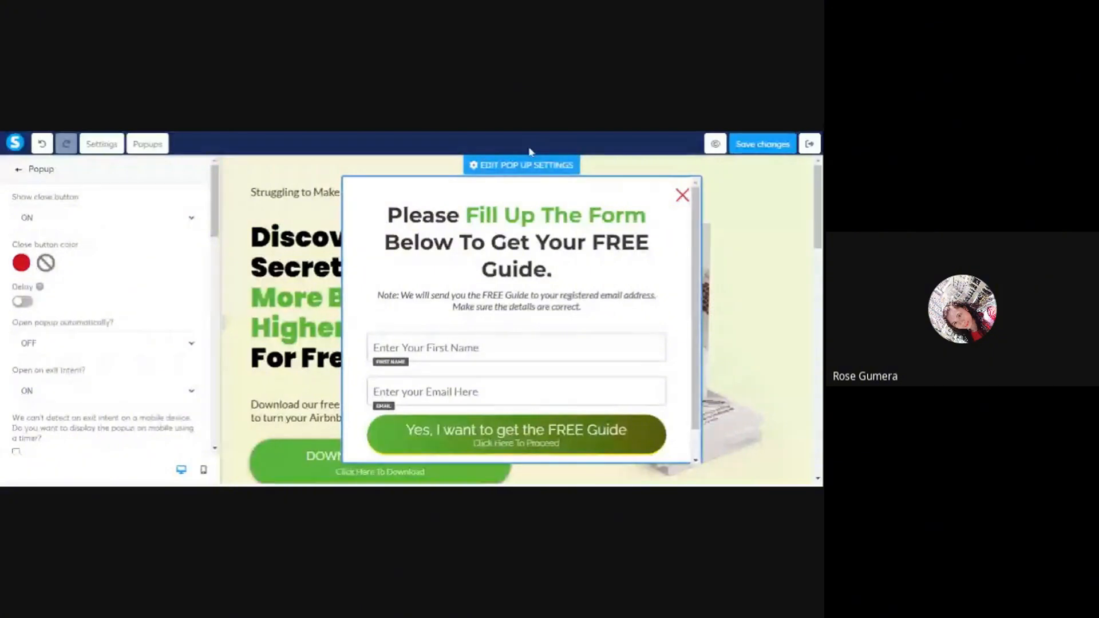
pyautogui.scroll(-2, 109, 296)
pyautogui.scroll(-1, 108, 296)
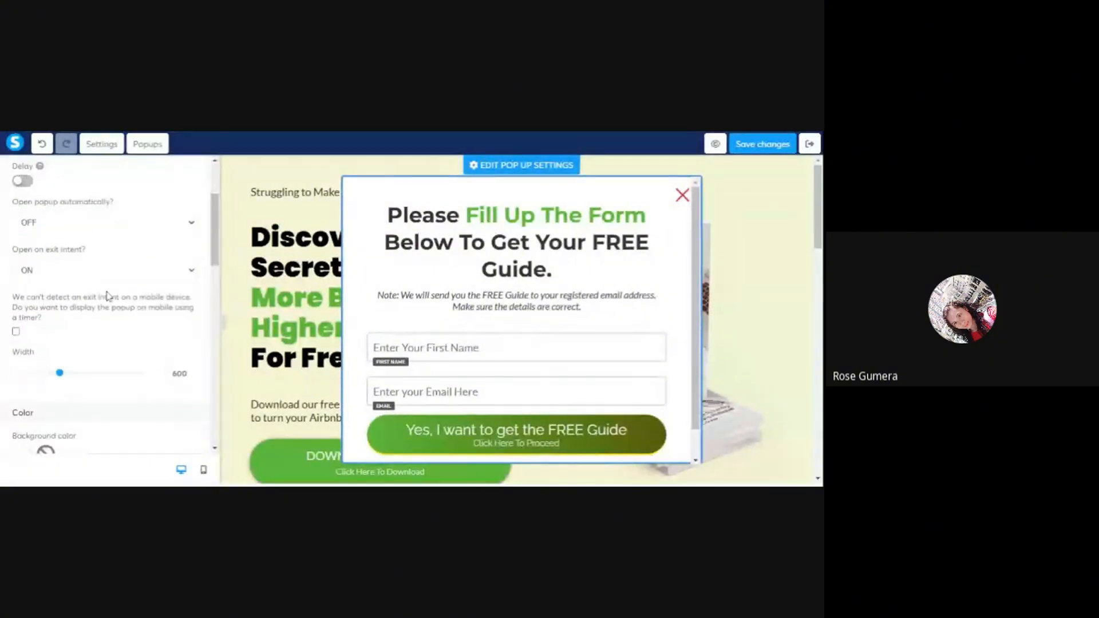
pyautogui.scroll(-1, 108, 289)
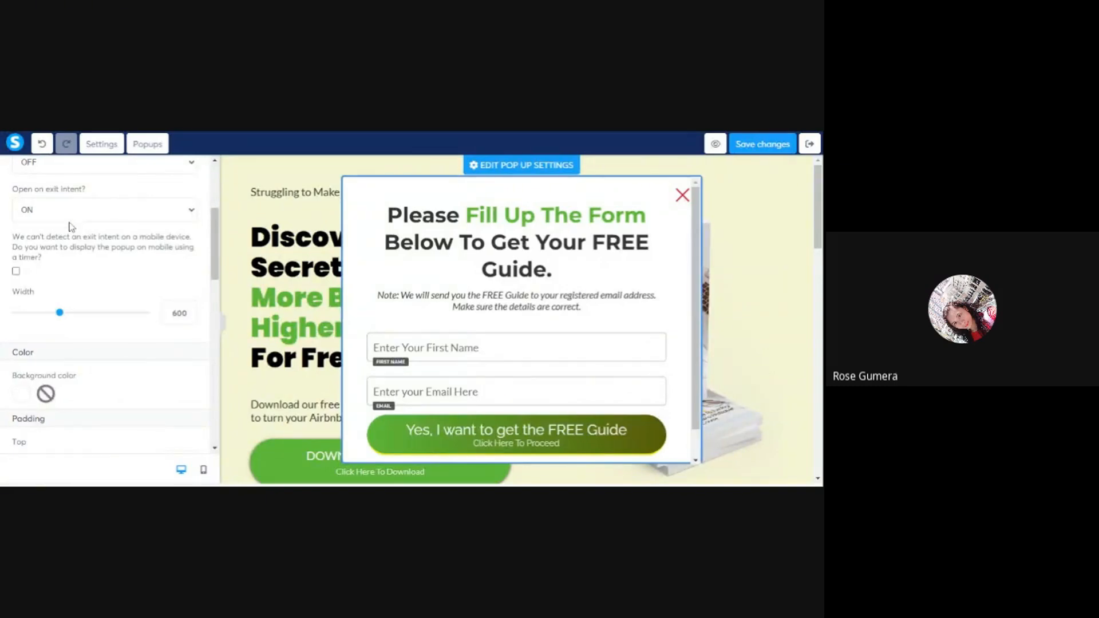
pyautogui.click(87, 203)
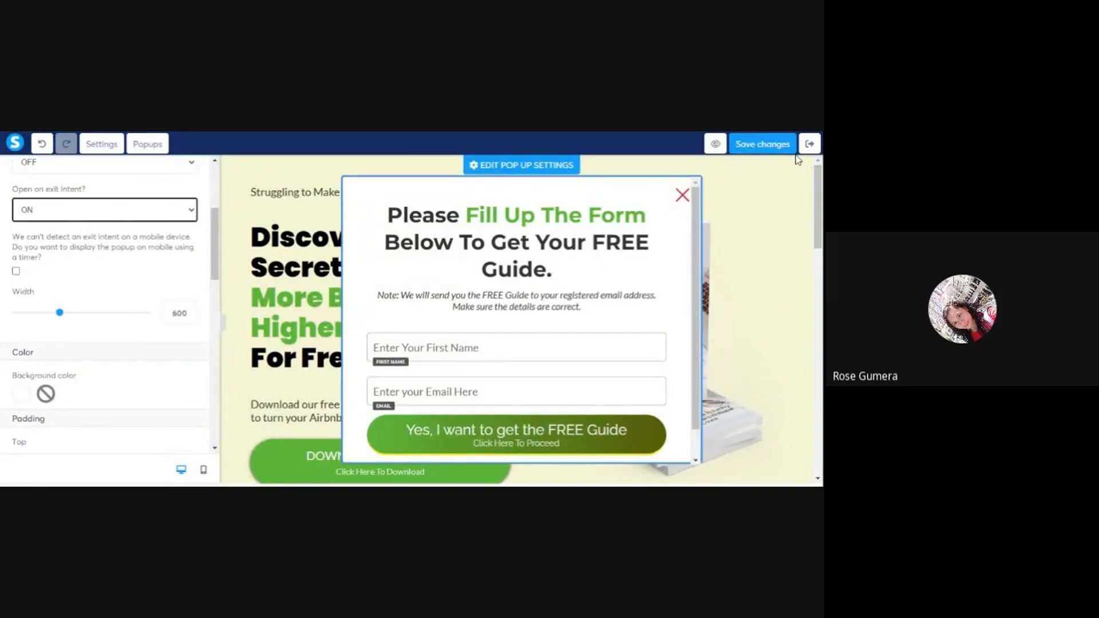
pyautogui.click(769, 149)
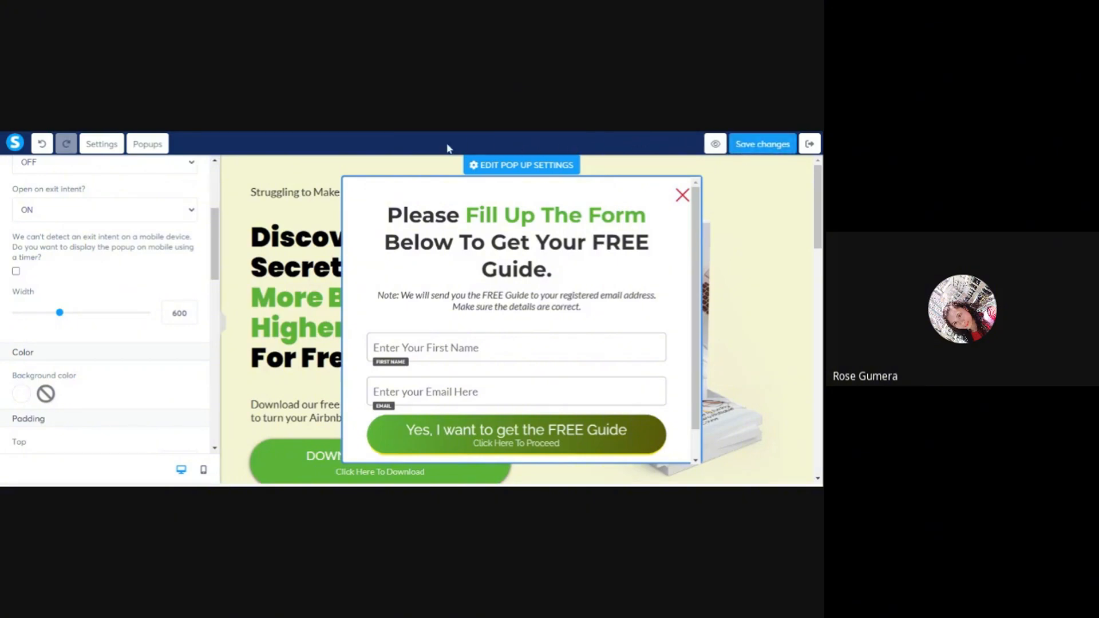
# Step: Preview the squeeze page and test the popup's exit intent by browsing the page and moving to leave it
pyautogui.click(713, 147)
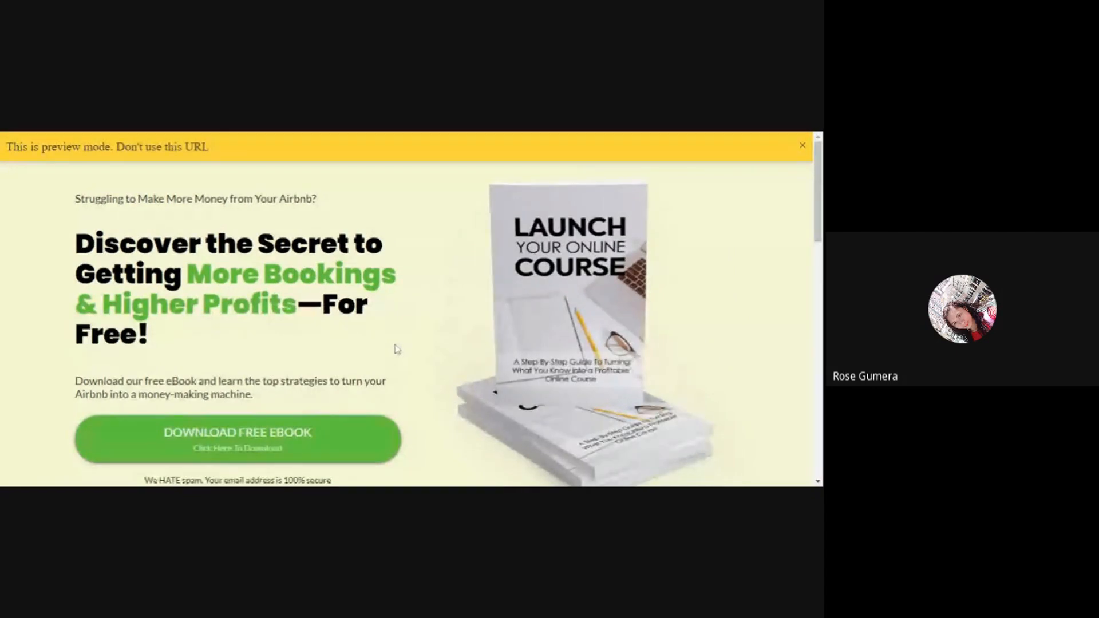
pyautogui.click(803, 148)
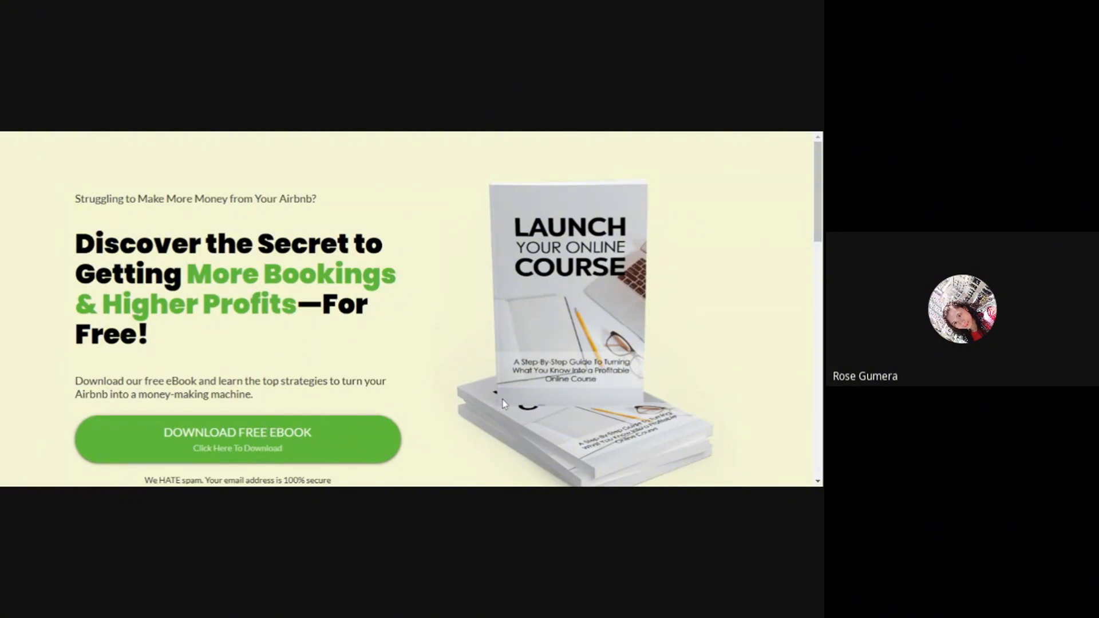
pyautogui.scroll(-10, 479, 432)
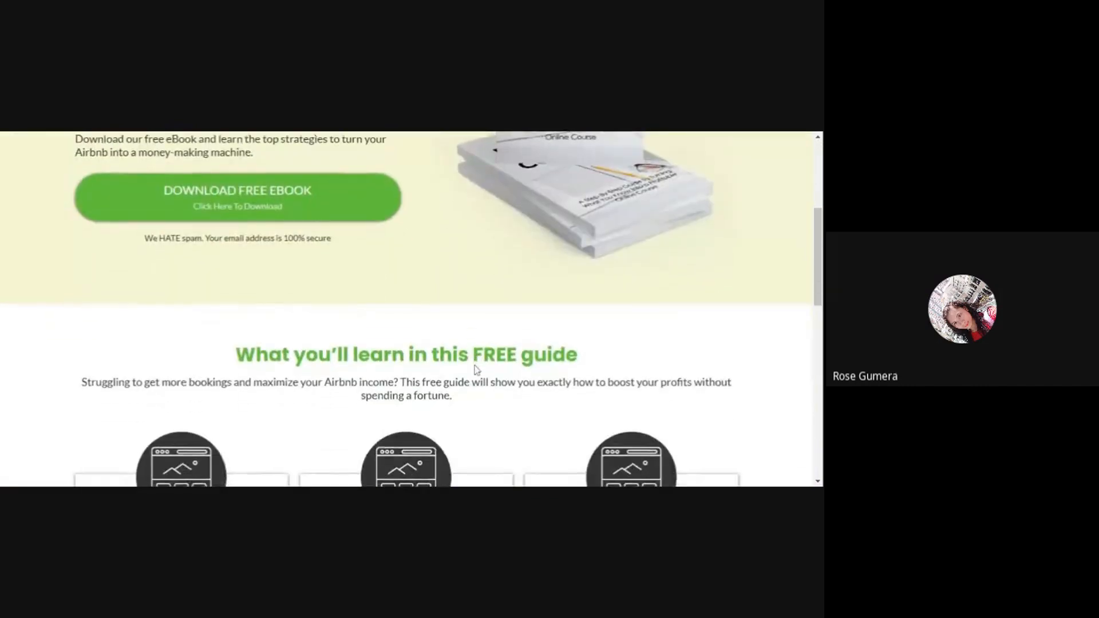
pyautogui.scroll(10, 470, 373)
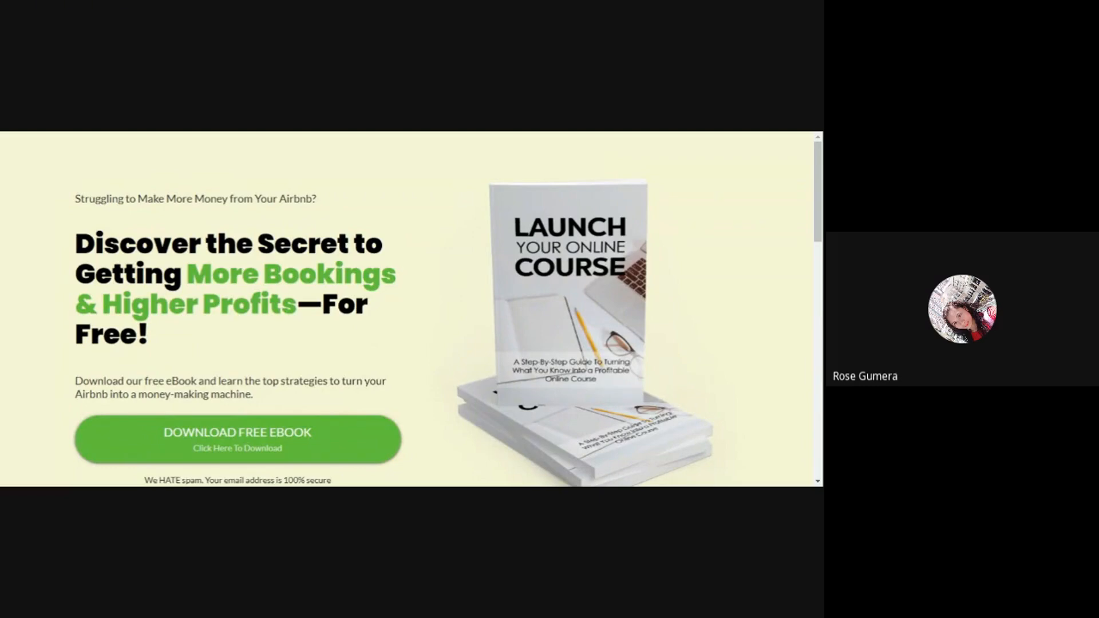
pyautogui.scroll(-3, 397, 264)
pyautogui.scroll(3, 397, 264)
pyautogui.scroll(-1, 397, 264)
pyautogui.scroll(1, 398, 264)
pyautogui.scroll(-7, 262, 417)
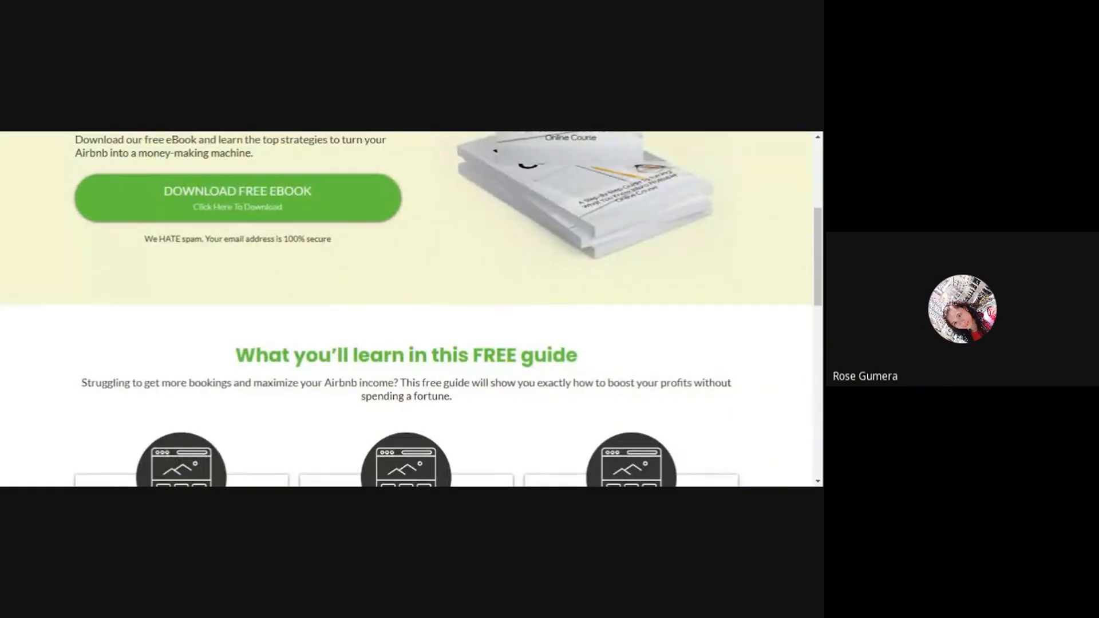
pyautogui.scroll(7, 262, 416)
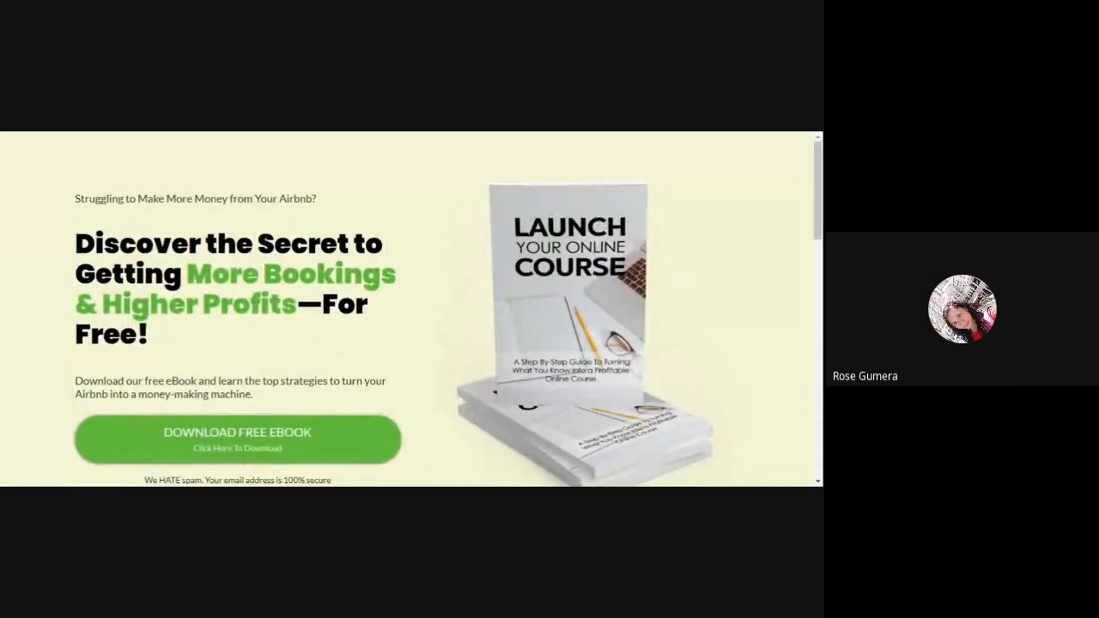
pyautogui.moveTo(168, 133)
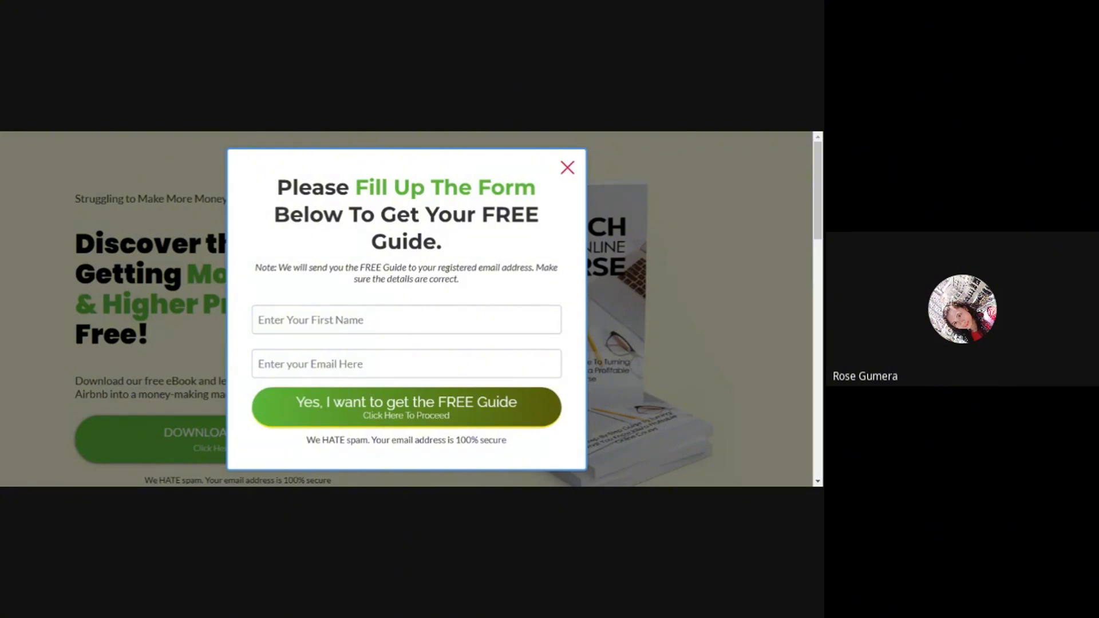
# Step: Back in the page editor, enable the popup's timer display on mobile and set it to open 5 seconds after page load
pyautogui.hotkey('ctrl', 'shift', 'Tab')
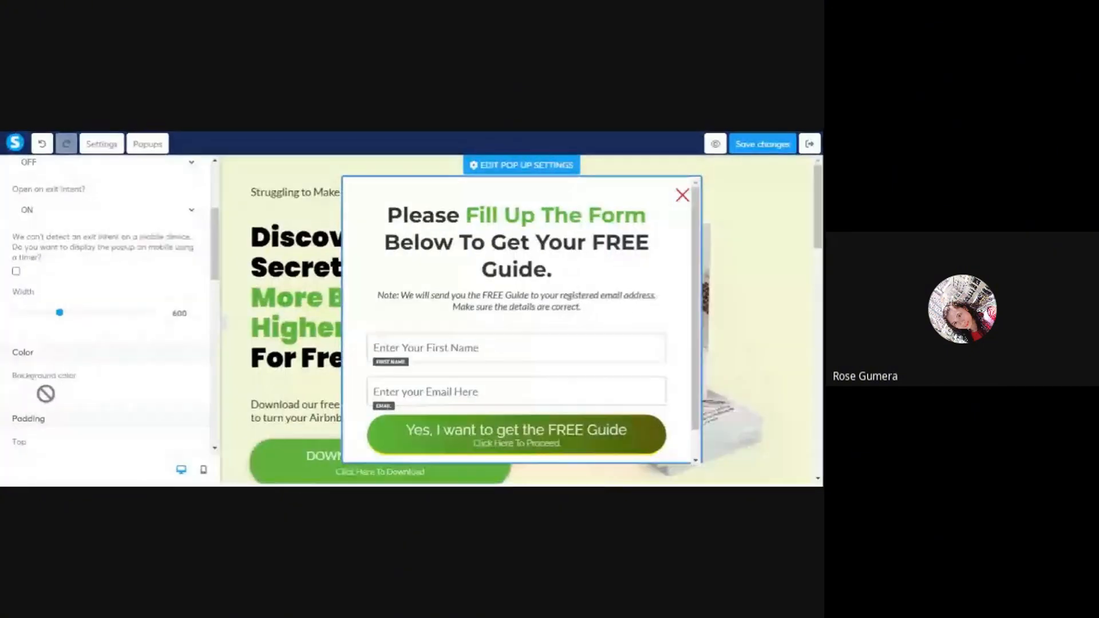
pyautogui.scroll(3, 94, 313)
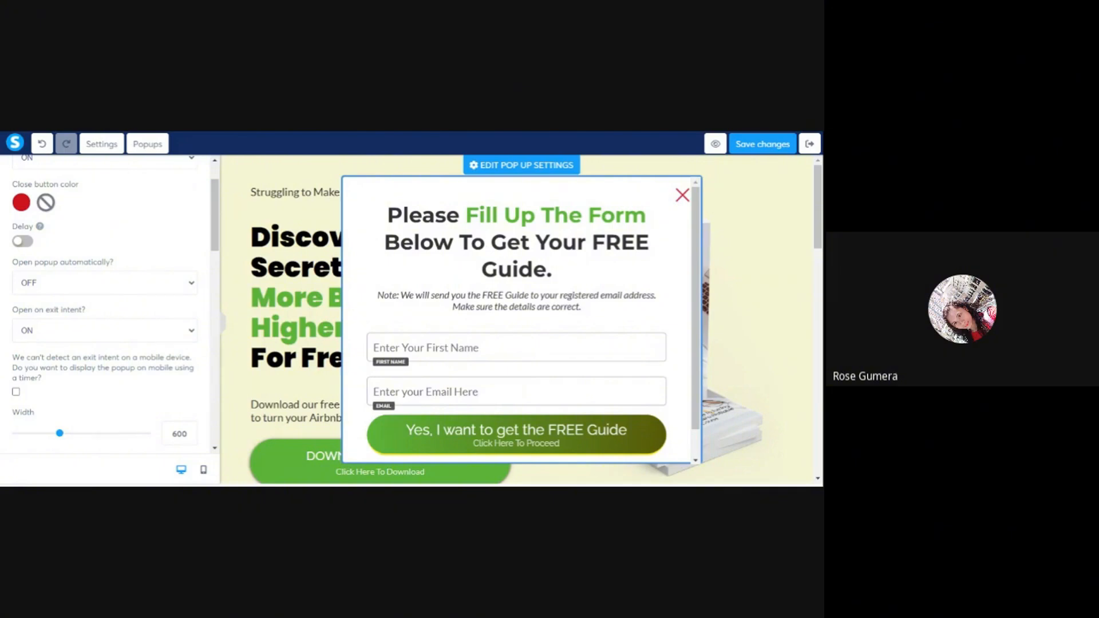
pyautogui.scroll(-3, 82, 333)
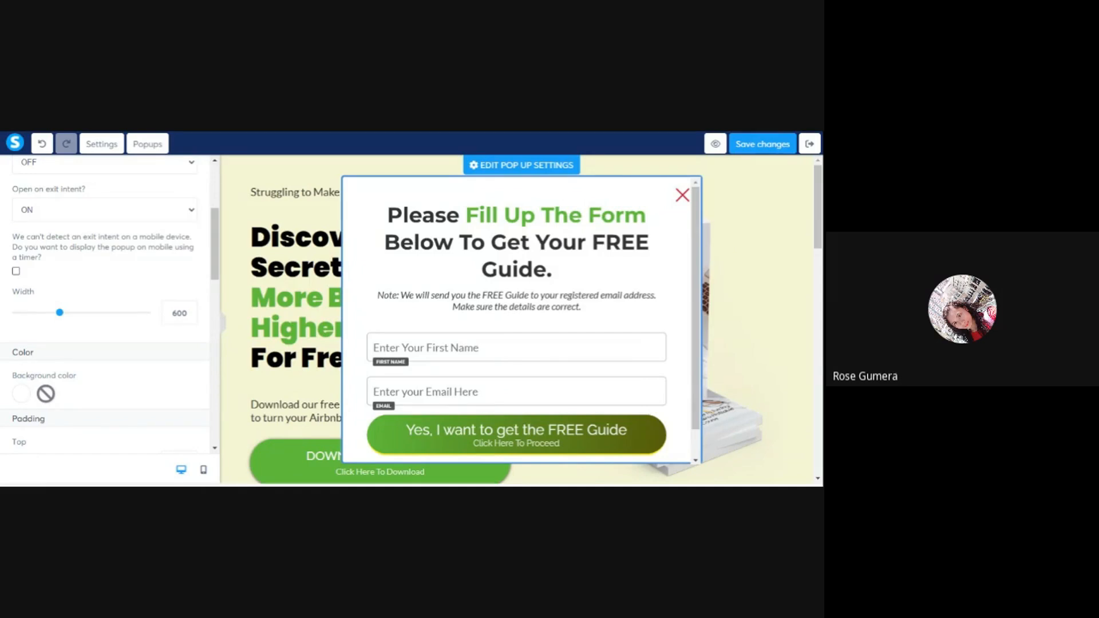
pyautogui.click(16, 271)
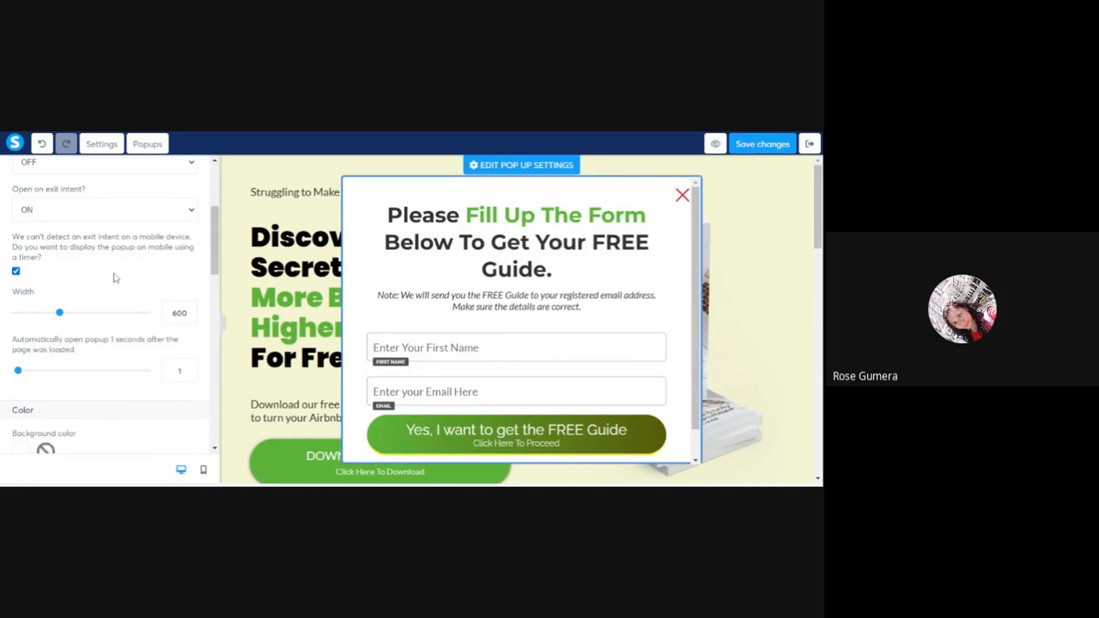
pyautogui.scroll(-2, 117, 279)
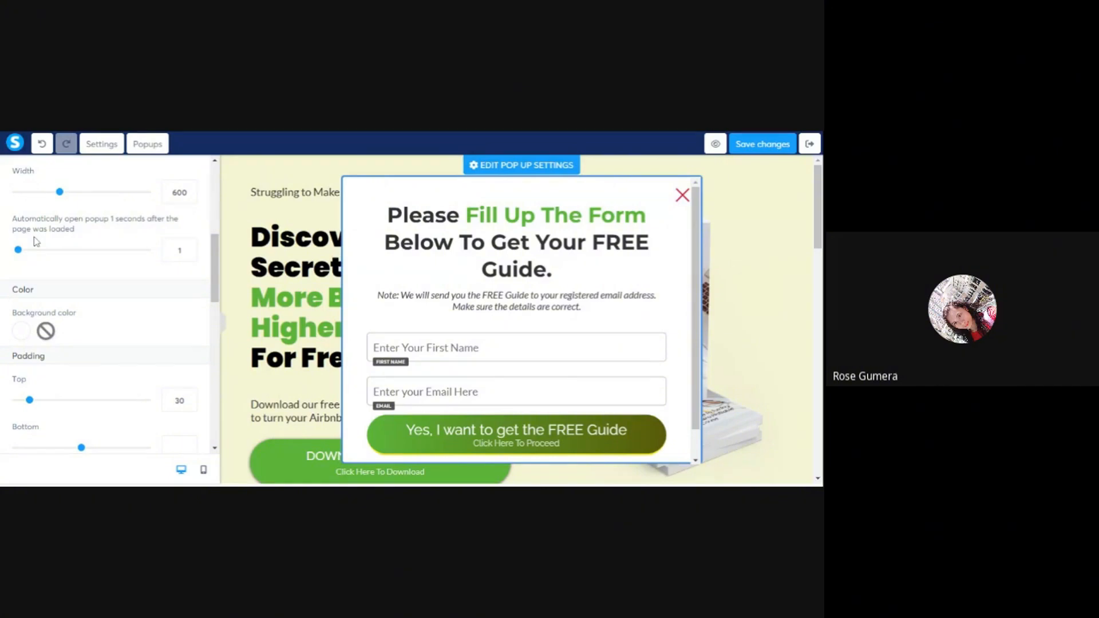
pyautogui.click(190, 246)
pyautogui.click(189, 247)
pyautogui.click(189, 247)
pyautogui.click(189, 247)
pyautogui.scroll(-1, 158, 281)
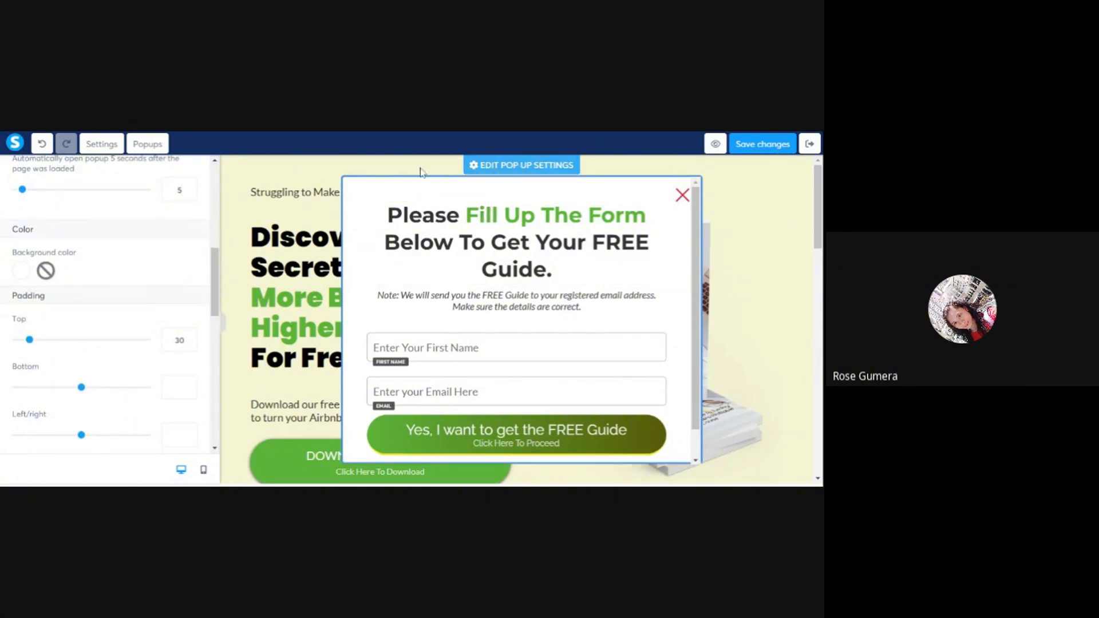
# Step: Change the popup's background color to a pale yellow matching the page's hero section
pyautogui.scroll(5, 108, 240)
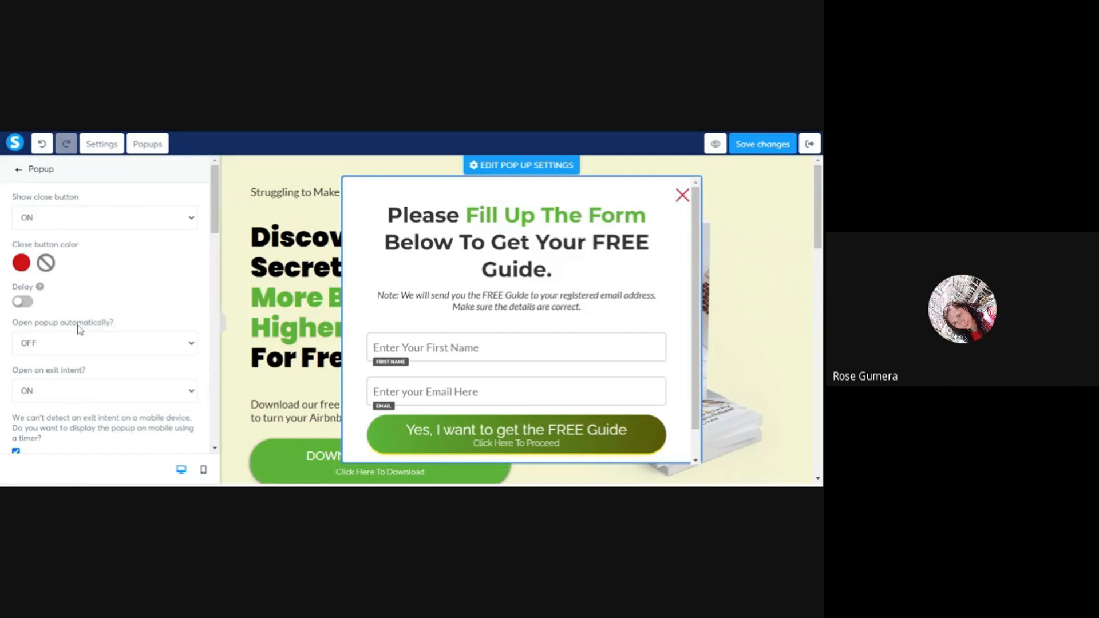
pyautogui.scroll(-5, 79, 330)
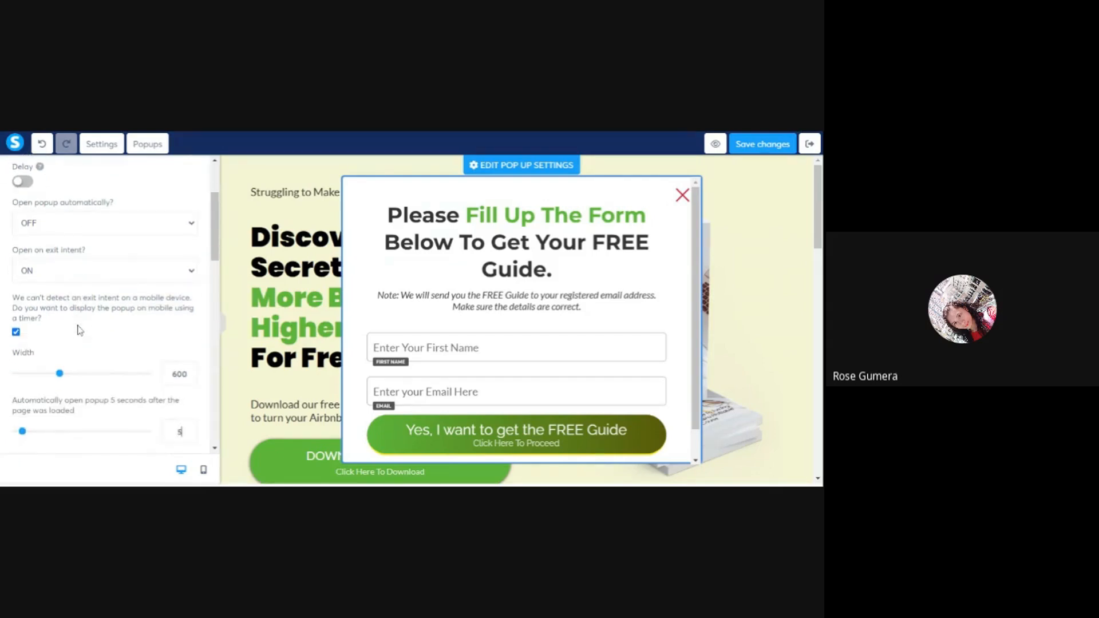
pyautogui.scroll(-2, 78, 332)
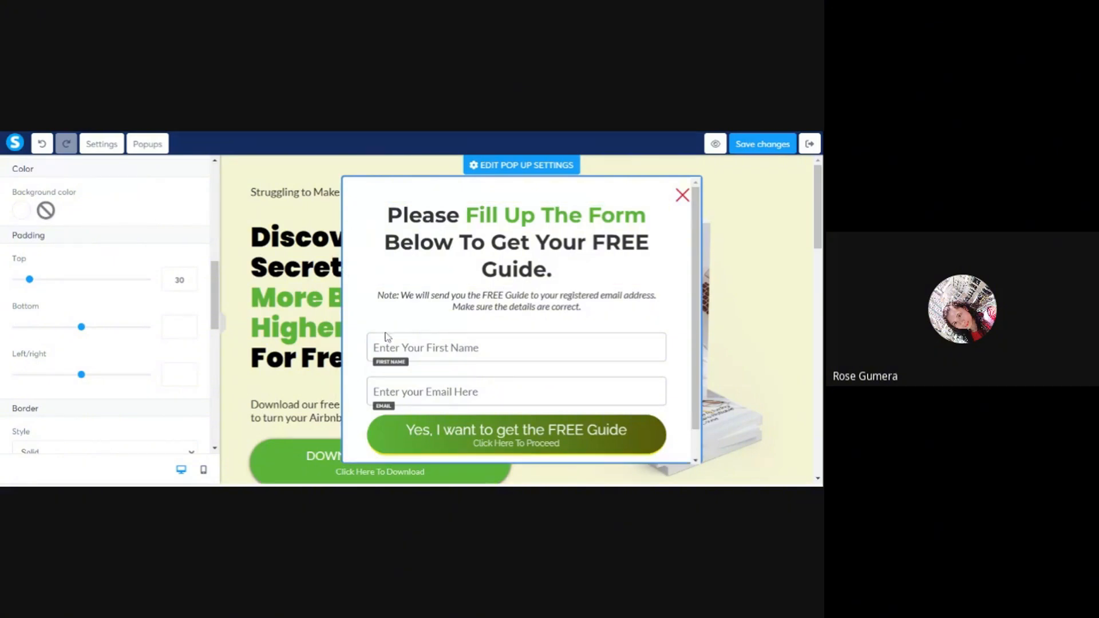
pyautogui.click(23, 210)
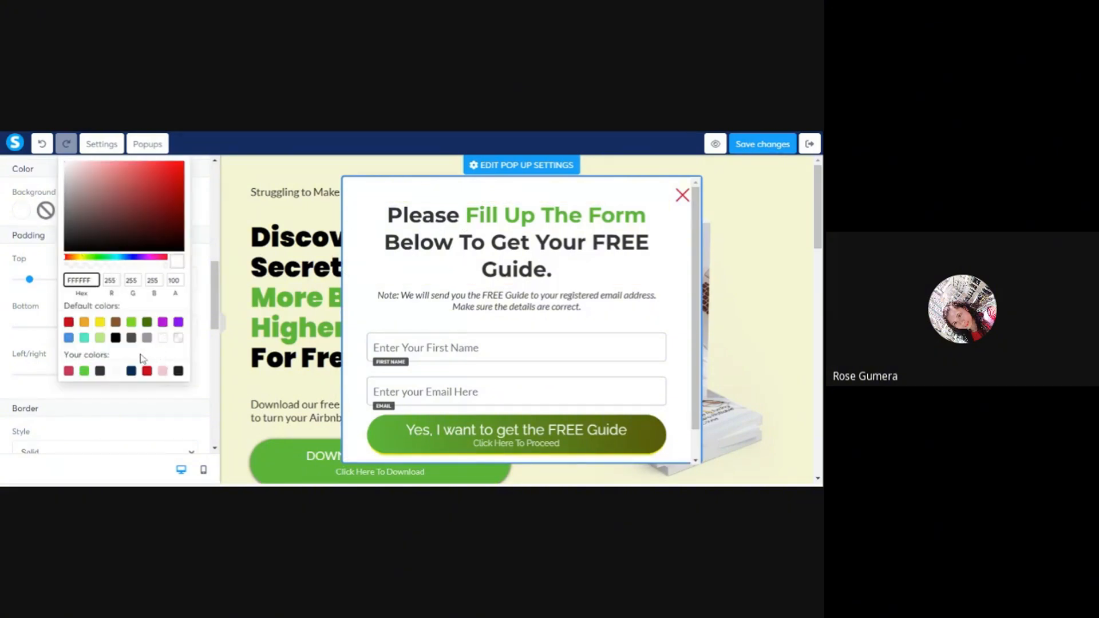
pyautogui.click(100, 323)
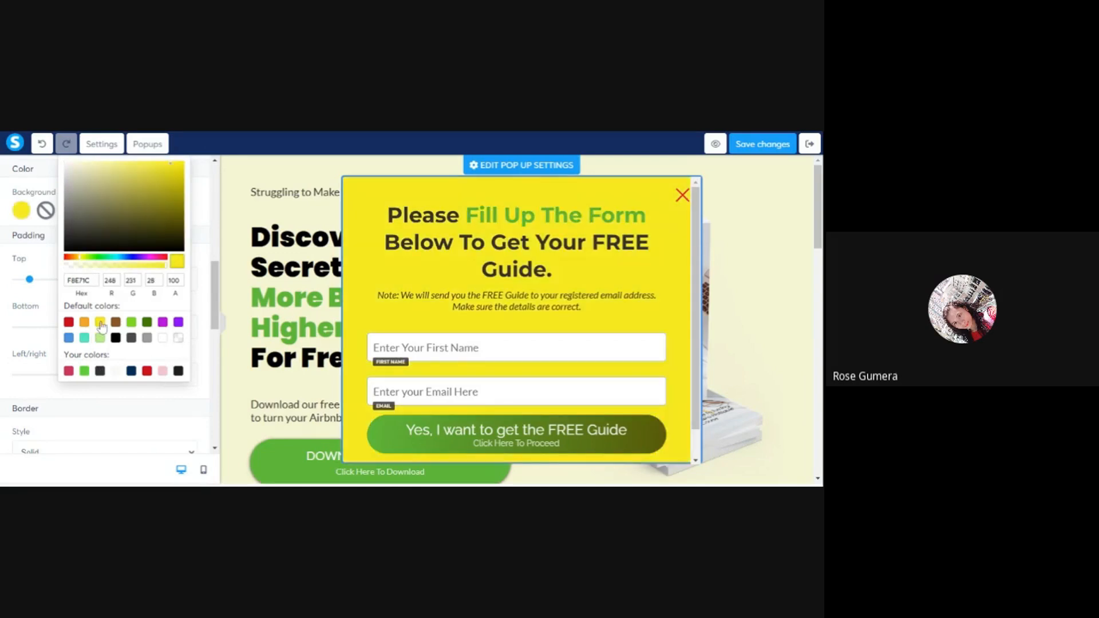
pyautogui.click(98, 165)
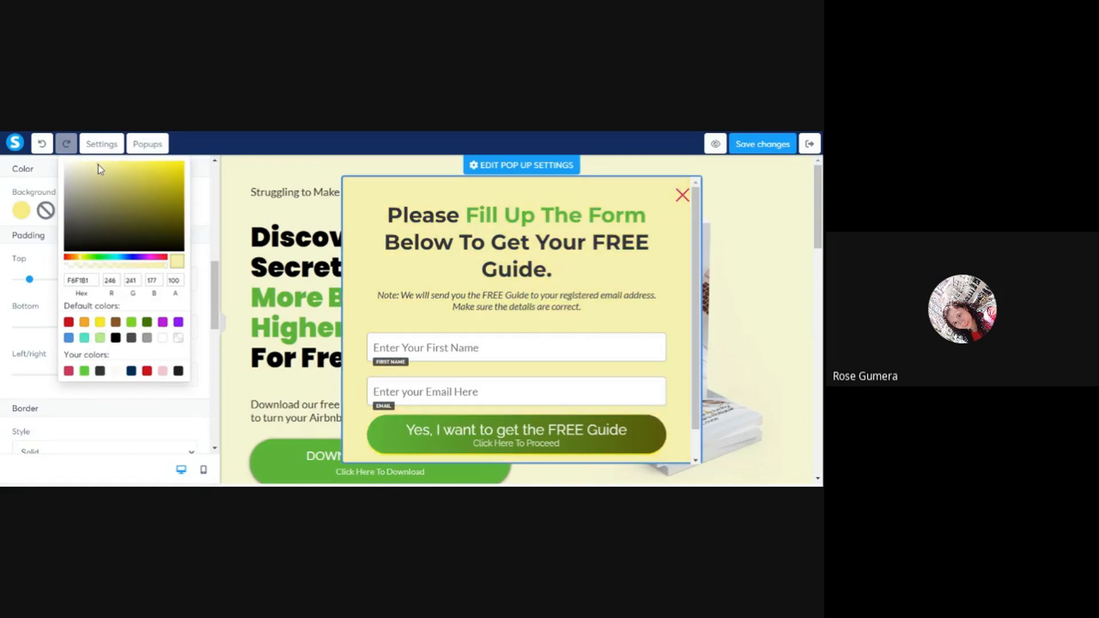
pyautogui.click(87, 167)
pyautogui.click(22, 216)
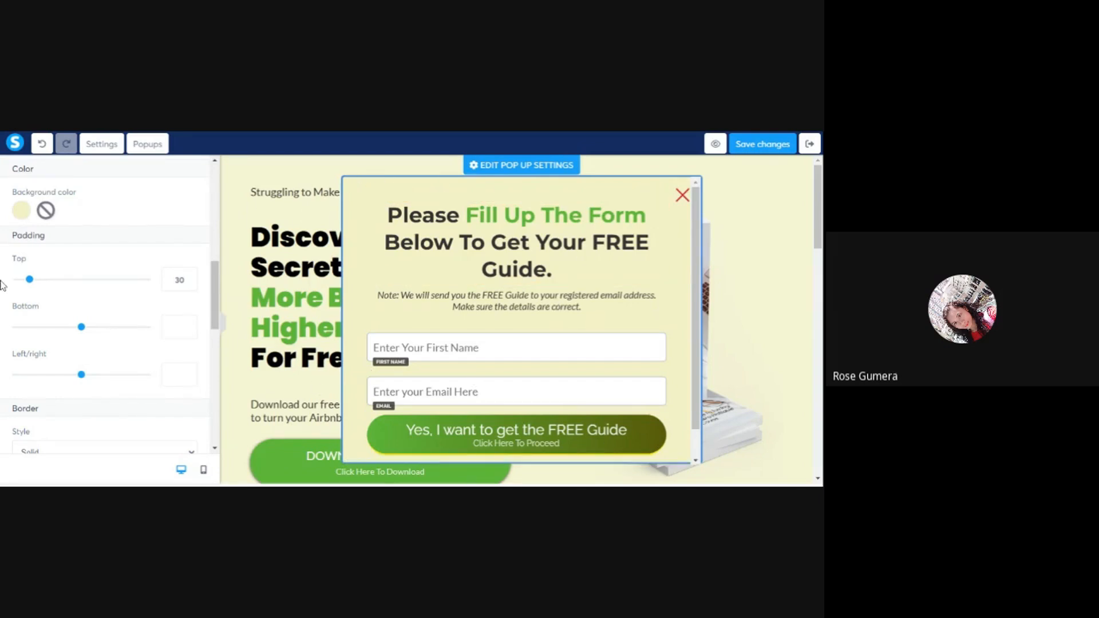
# Step: Set the popup's border color to the green from the saved colors
pyautogui.scroll(-1, 124, 307)
pyautogui.scroll(-4, 124, 307)
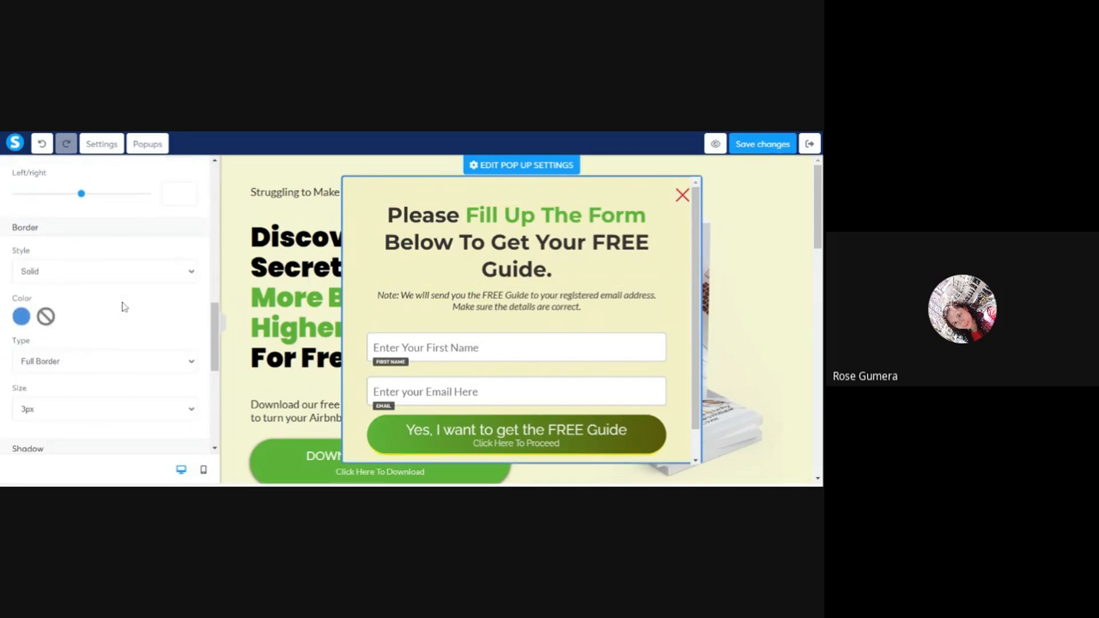
pyautogui.click(20, 255)
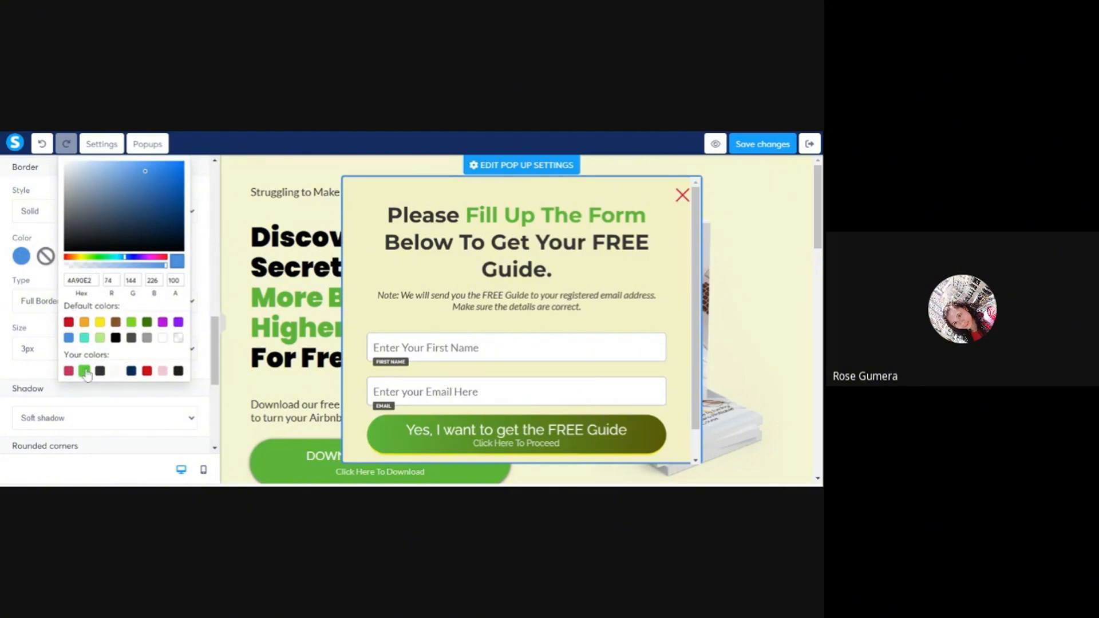
pyautogui.click(85, 371)
pyautogui.click(21, 256)
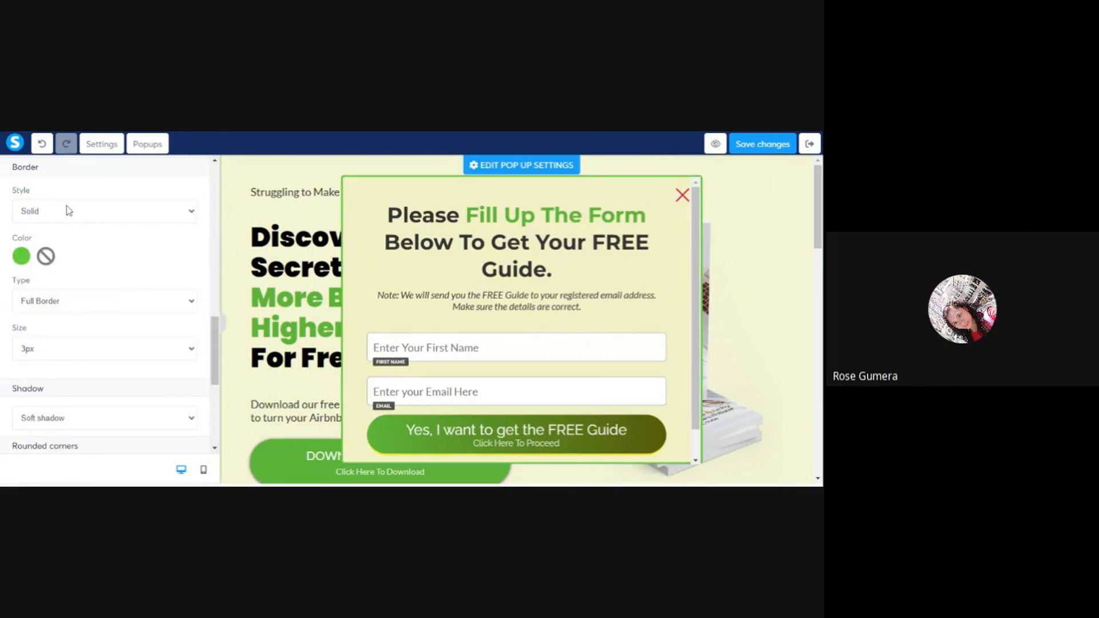
# Step: Try the Dashed and Dotted border styles on the popup and restore the Solid style
pyautogui.click(67, 211)
pyautogui.click(54, 262)
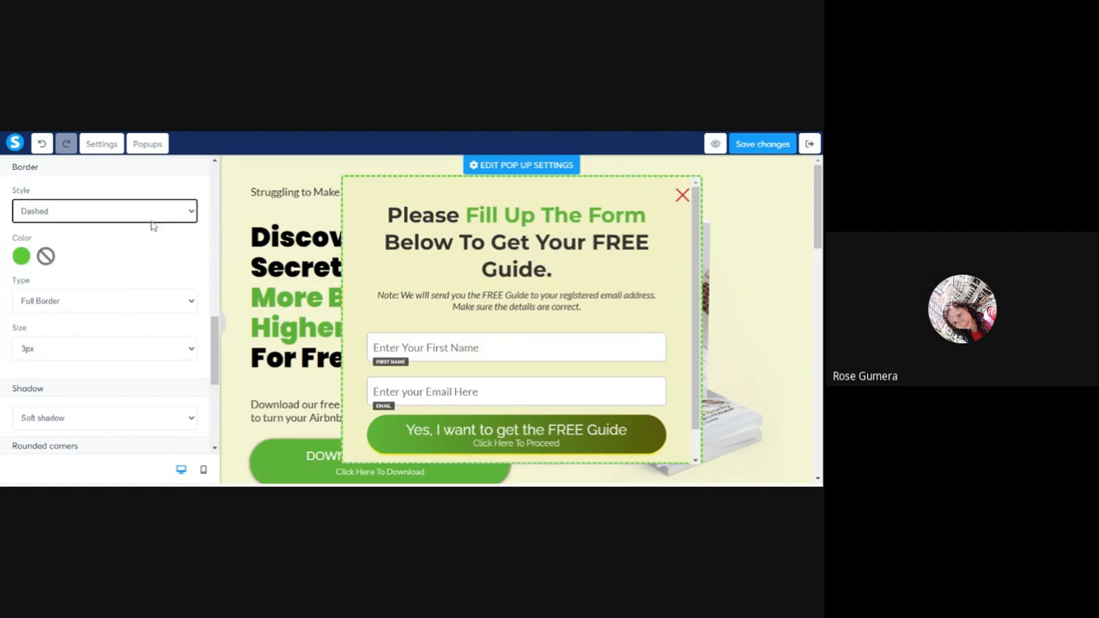
pyautogui.click(134, 209)
pyautogui.click(159, 215)
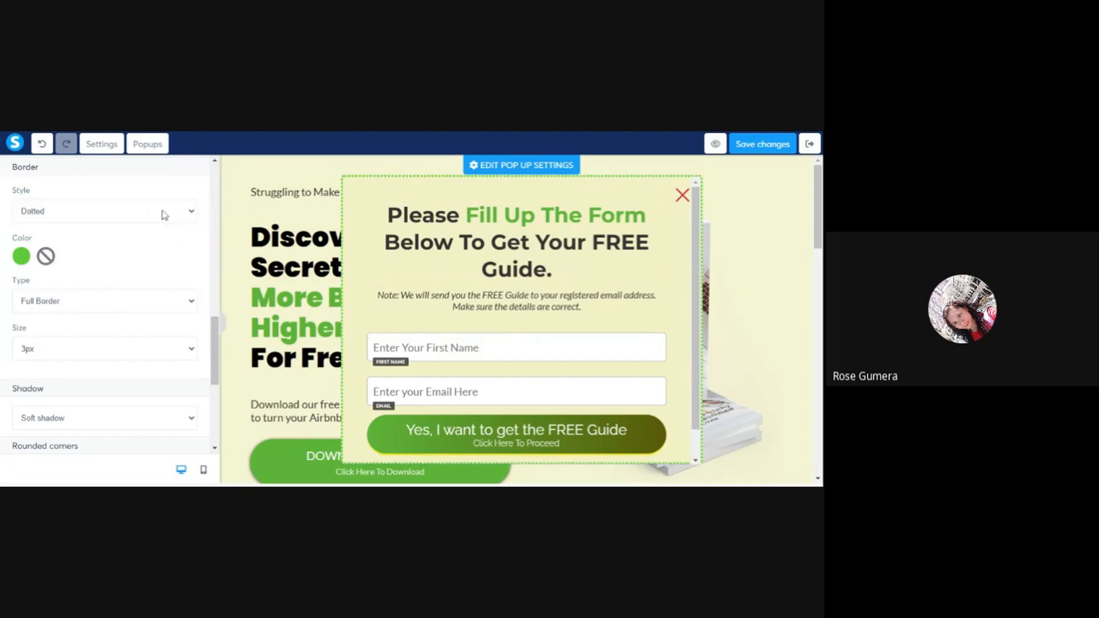
pyautogui.click(91, 255)
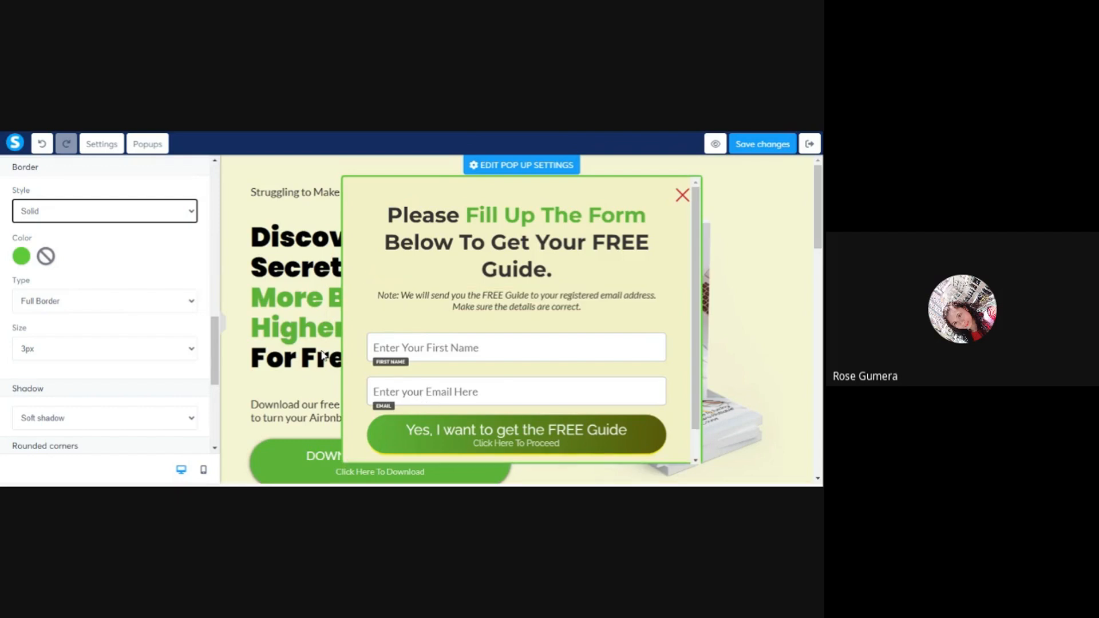
# Step: Review the popup's shadow, rounded corner and remaining settings, leave the settings, and save the page changes
pyautogui.scroll(-2, 207, 376)
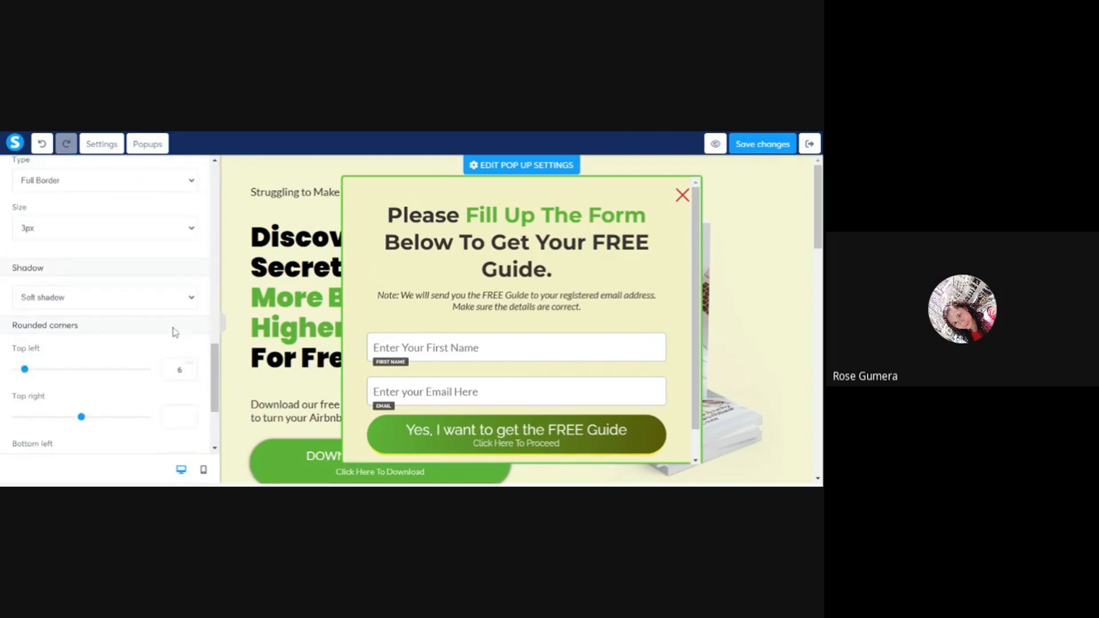
pyautogui.scroll(-3, 150, 363)
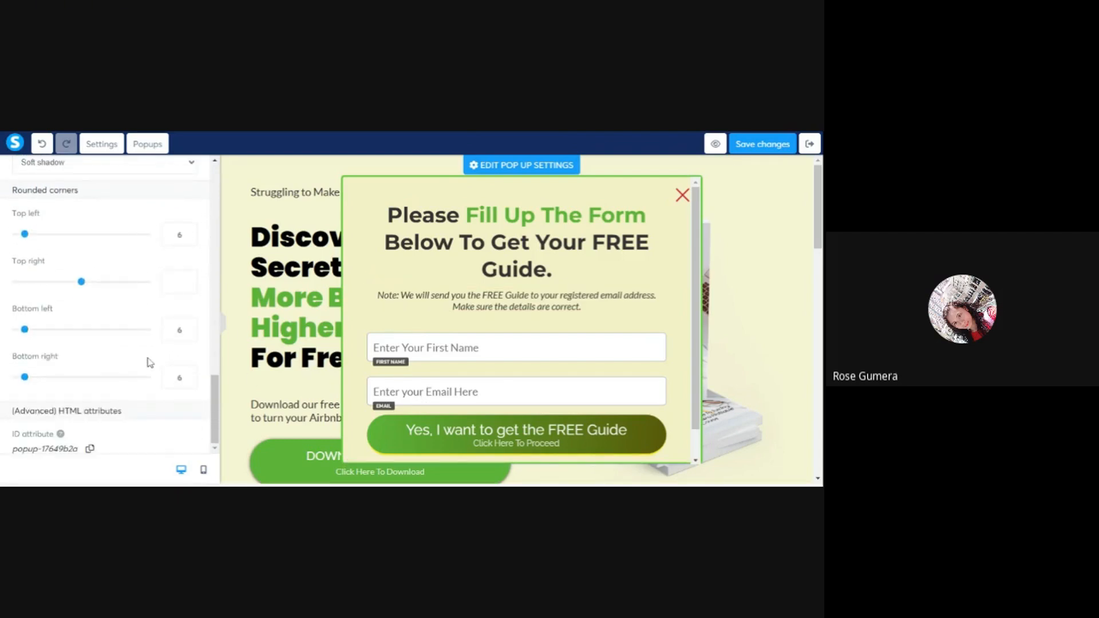
pyautogui.scroll(5, 150, 362)
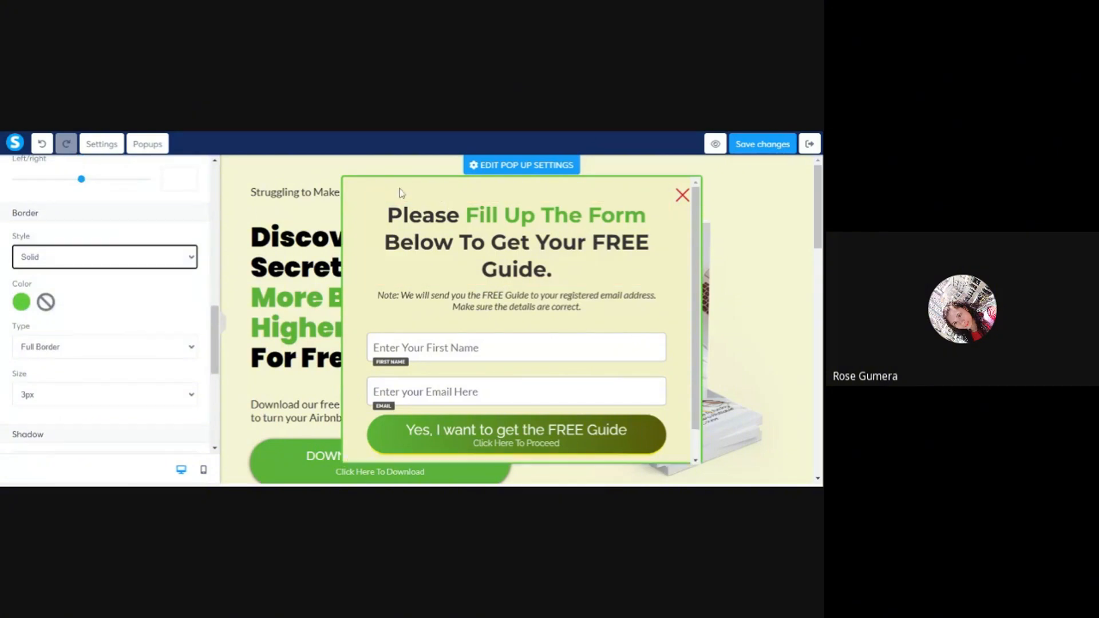
pyautogui.scroll(8, 182, 222)
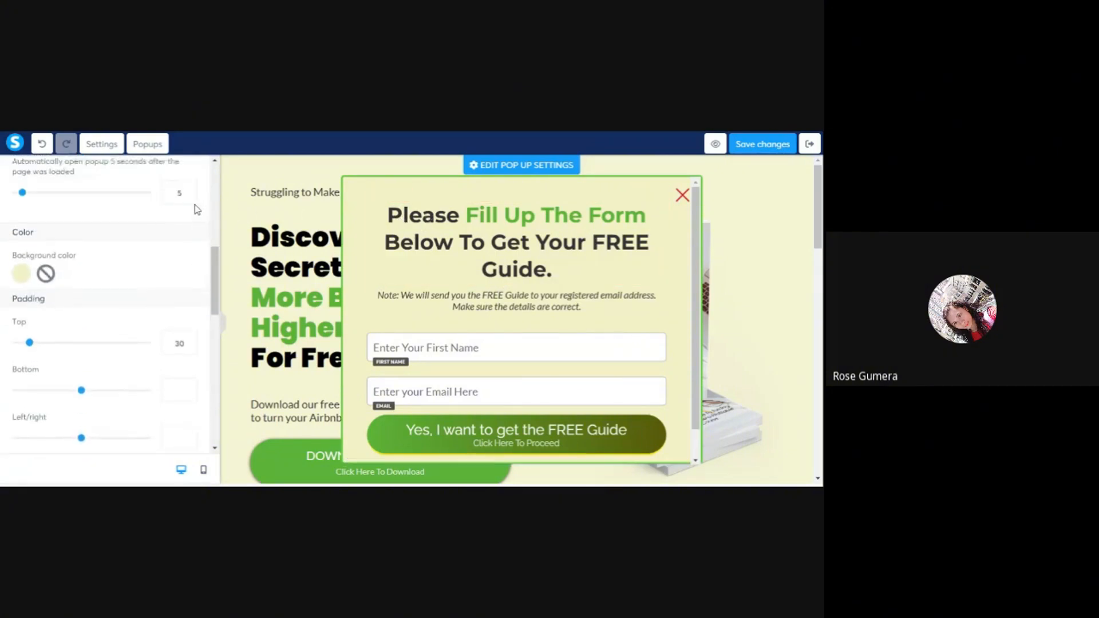
pyautogui.scroll(4, 196, 208)
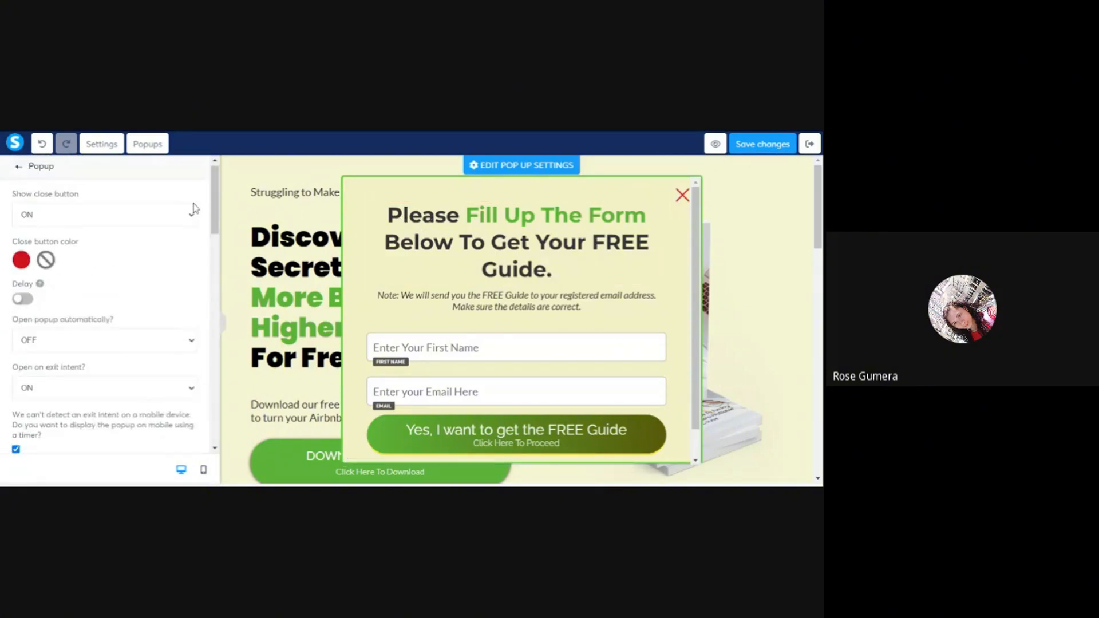
pyautogui.click(405, 189)
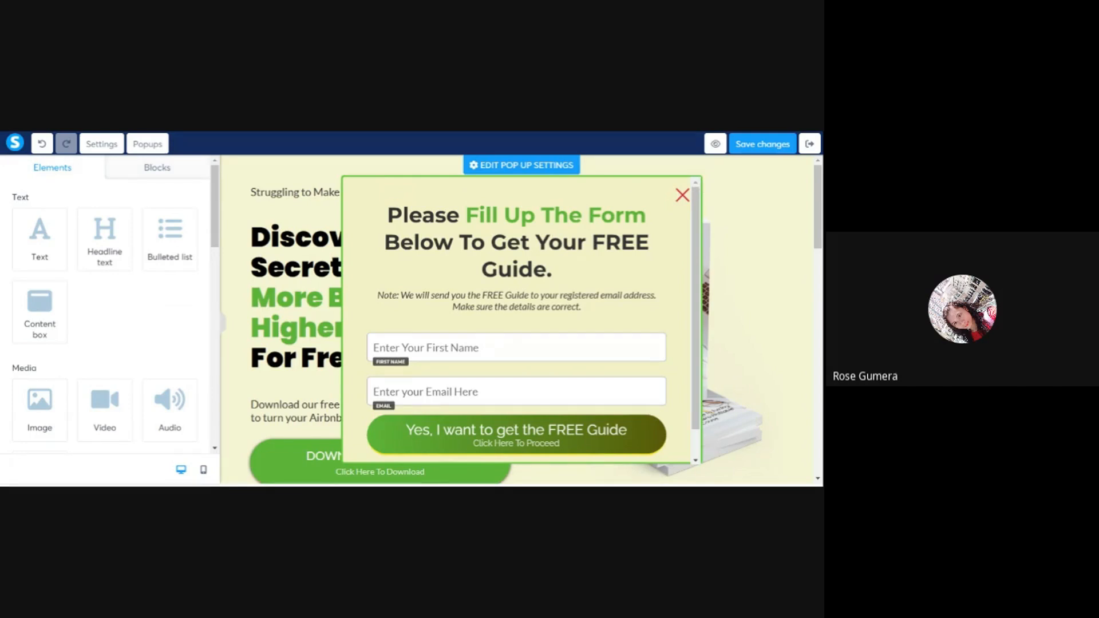
pyautogui.click(761, 144)
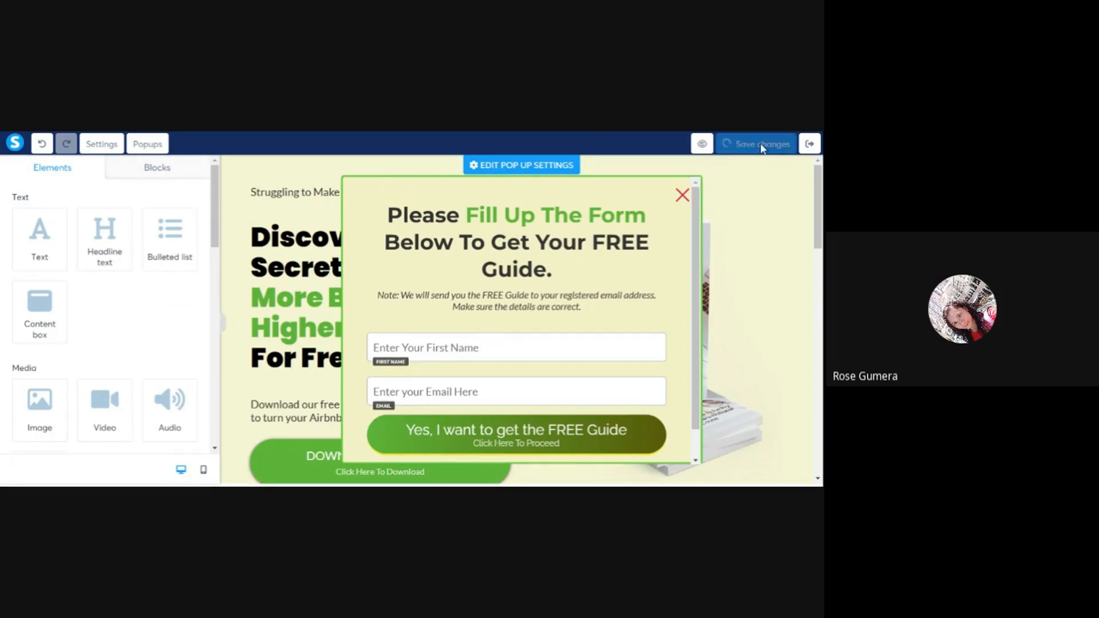